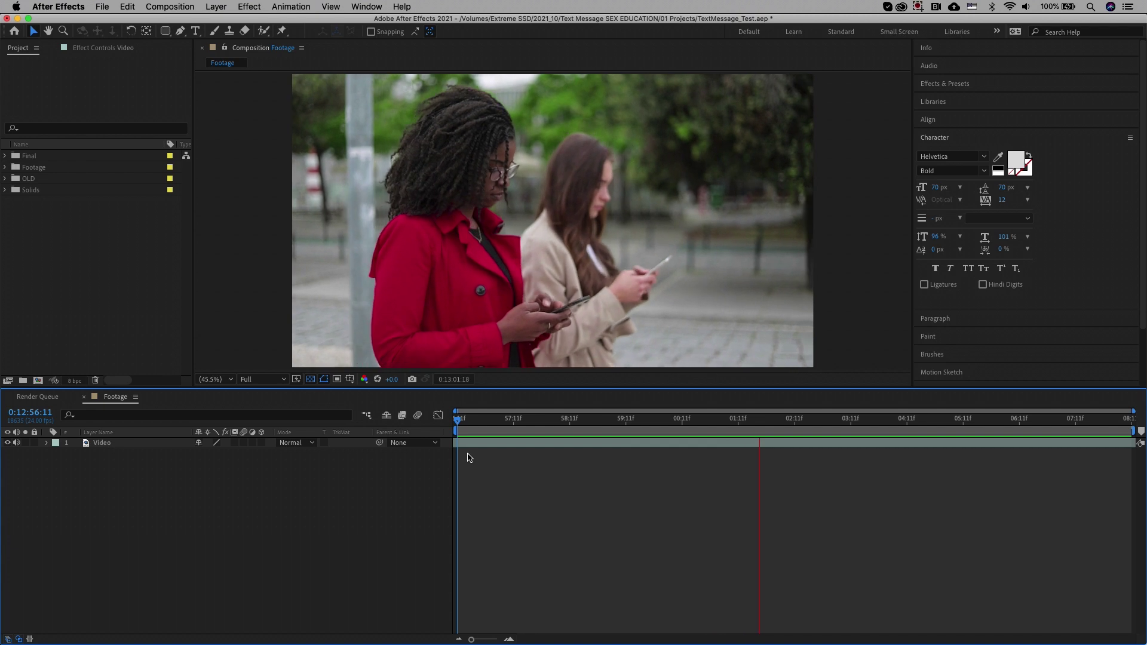
Step: Stop the footage preview of the two women texting at about 0:13:03:14
key(space)
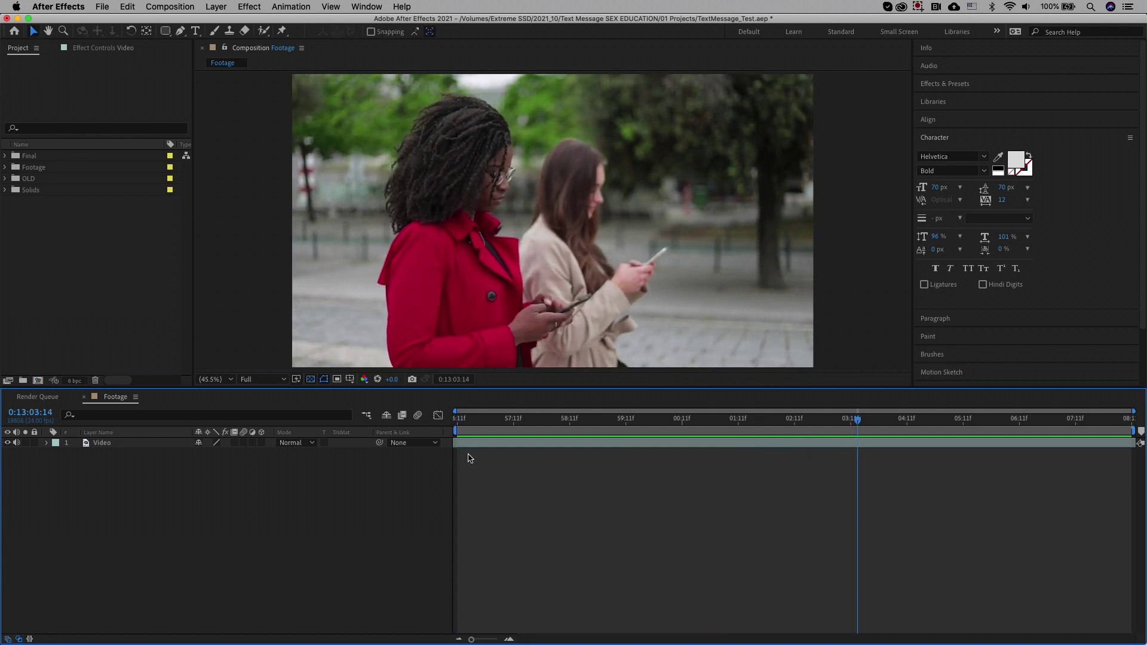
click(100, 305)
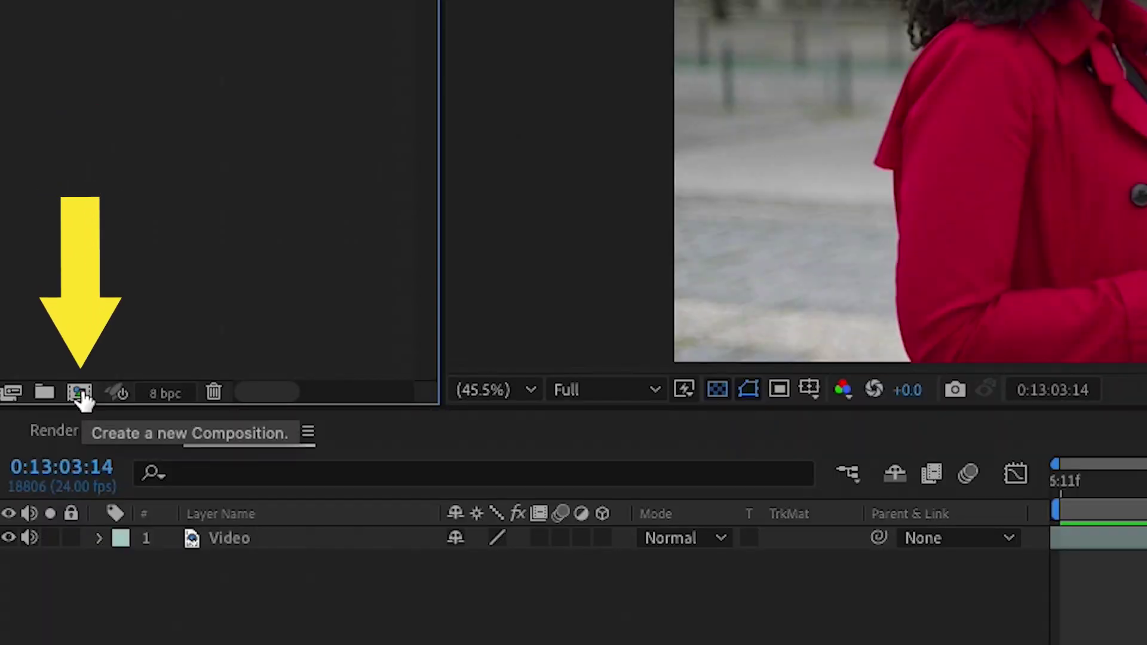
Step: Create and open the composition Text Bubble 1 at 1920×1080, 24 fps, 12 seconds
click(81, 394)
text(Text Bubble 1)
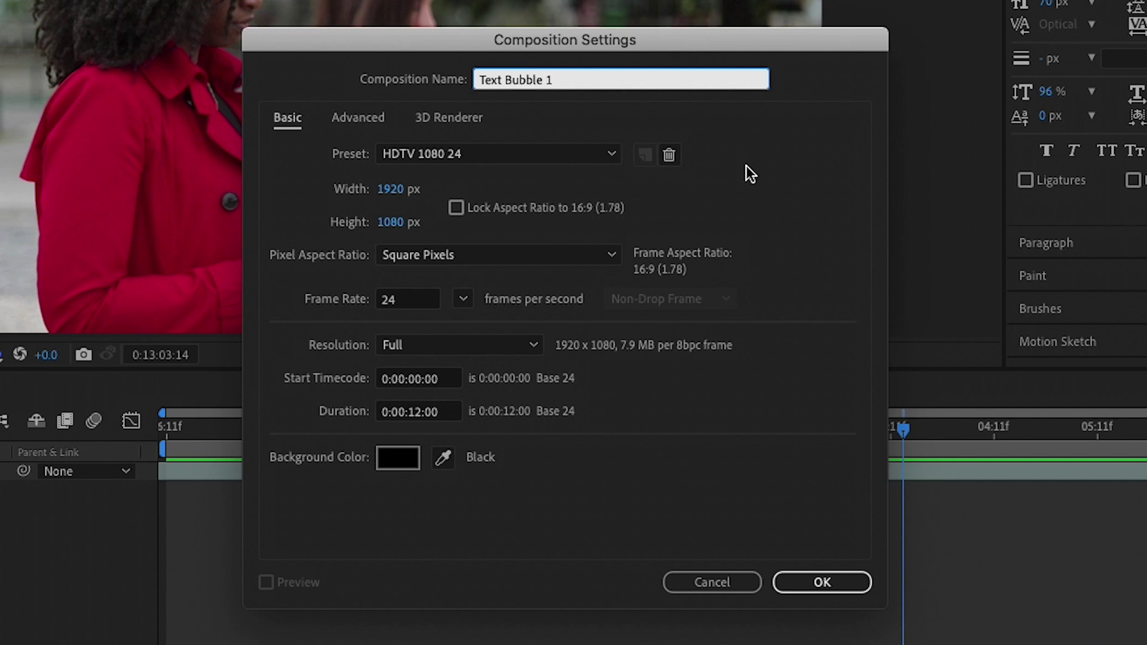
click(746, 167)
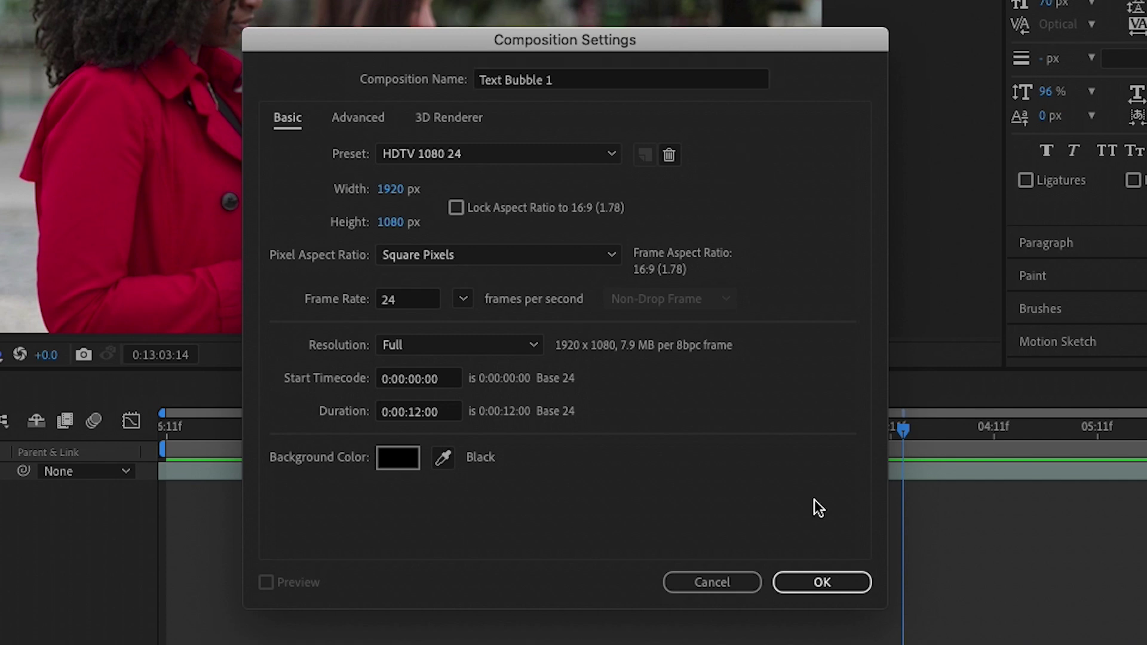
click(833, 580)
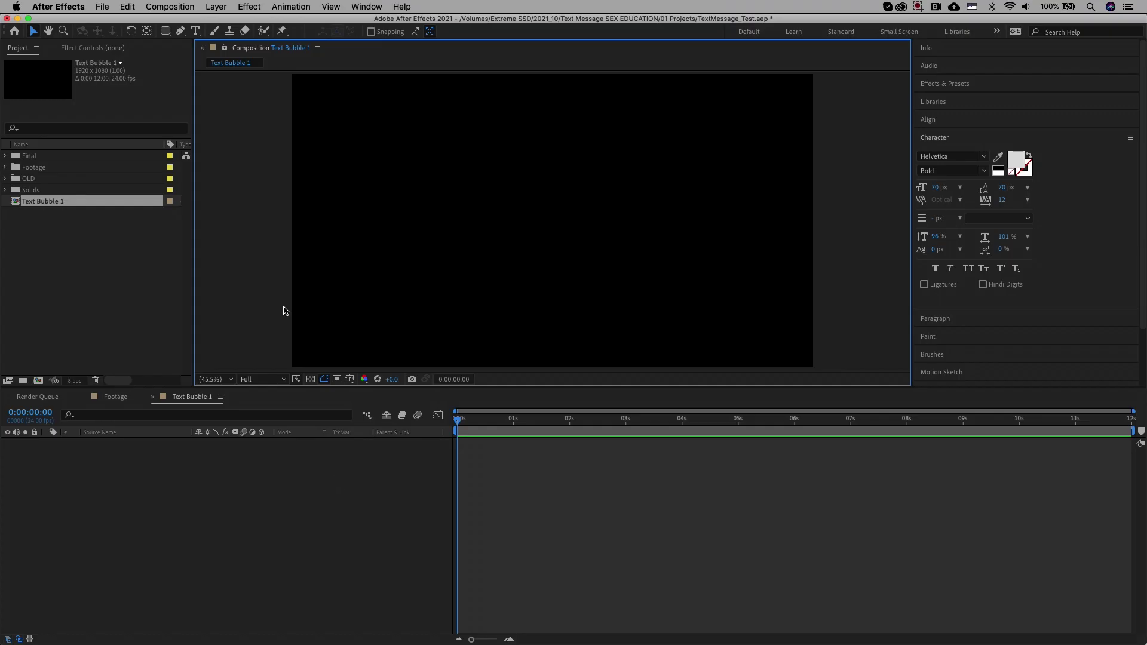
click(195, 31)
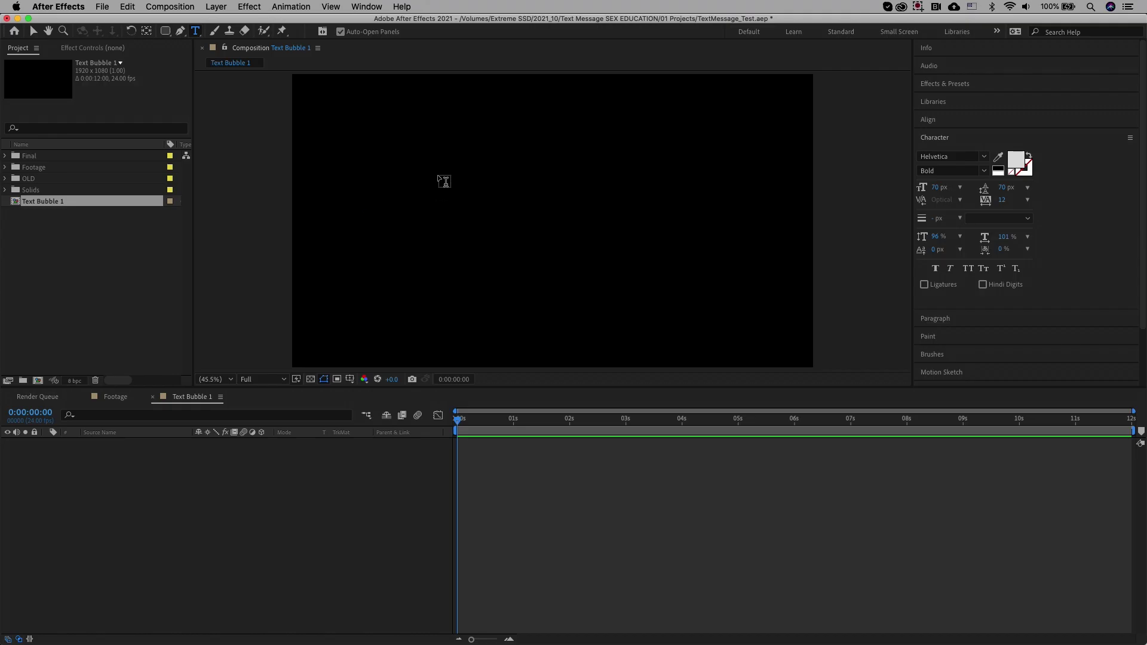
Step: Type OTIS as an all-caps text layer and colour it orange
click(449, 196)
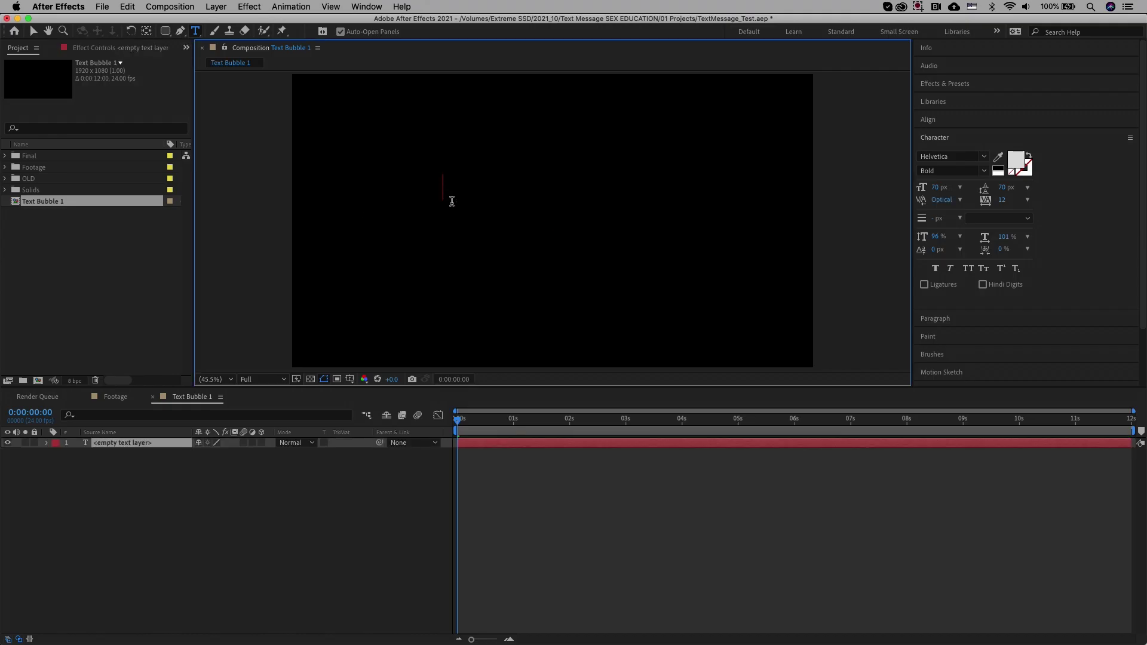
text(OTIS)
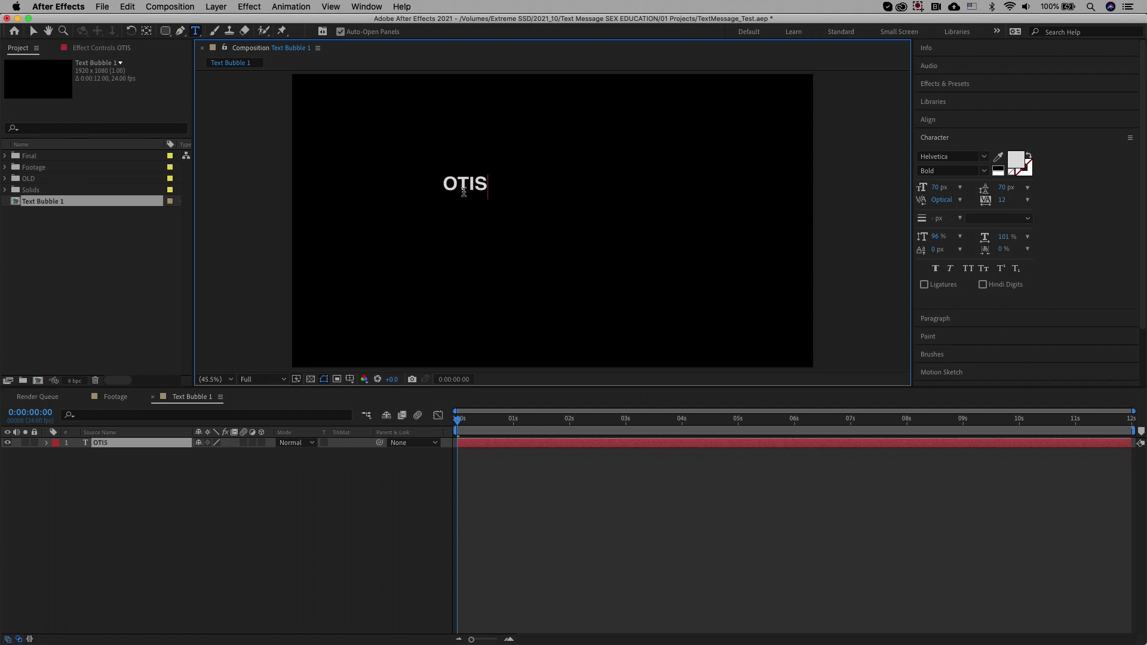
double_click(463, 187)
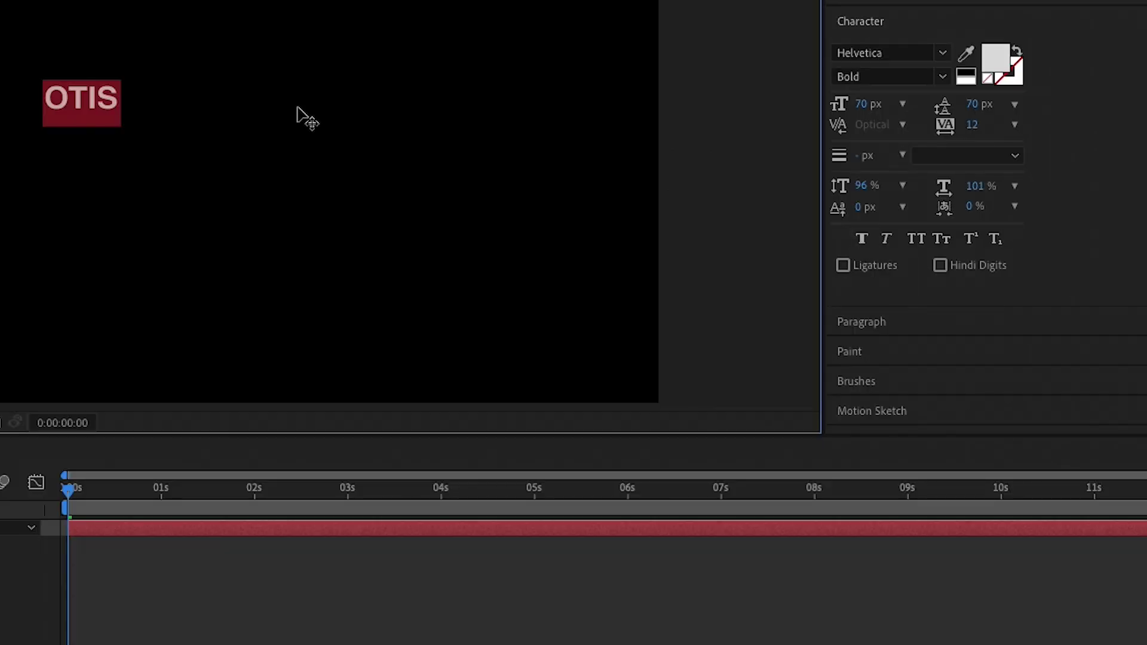
click(920, 245)
click(986, 60)
click(628, 390)
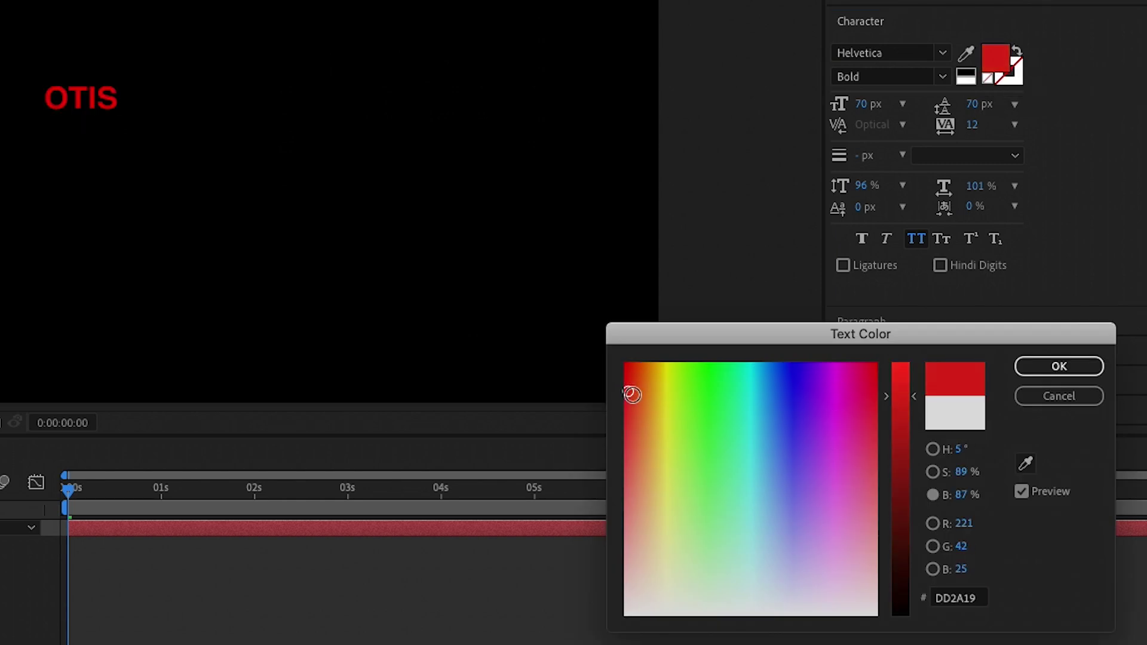
drag(632, 396, 638, 379)
click(1036, 369)
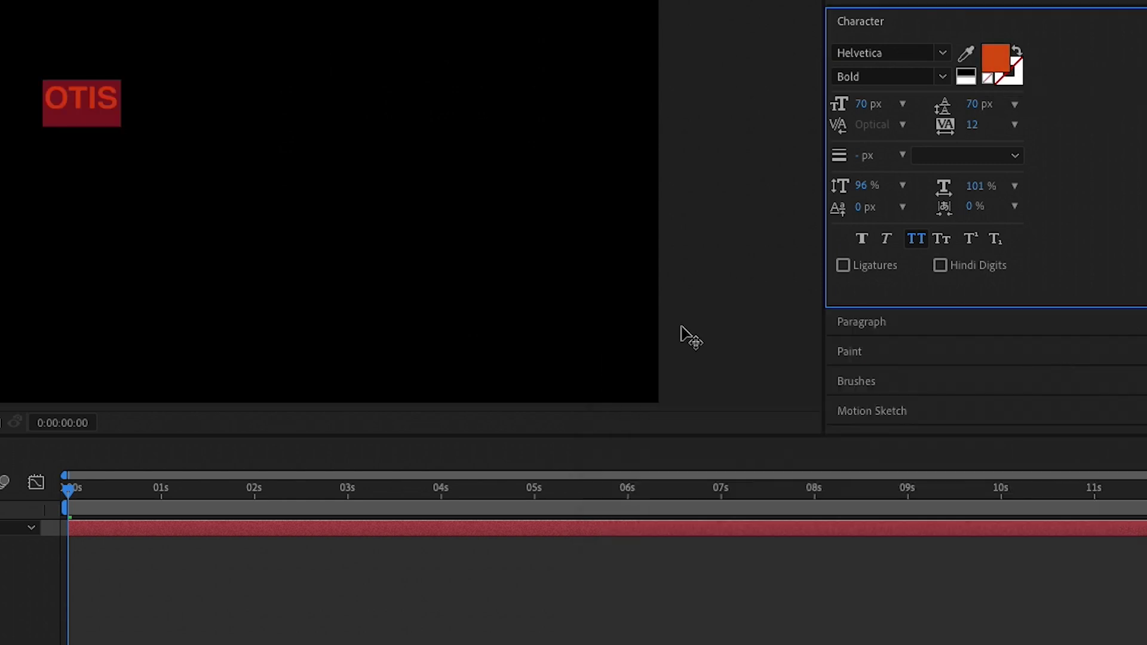
Step: Add an 'I miss you' line below OTIS: no all caps, light grey, Regular weight
click(456, 211)
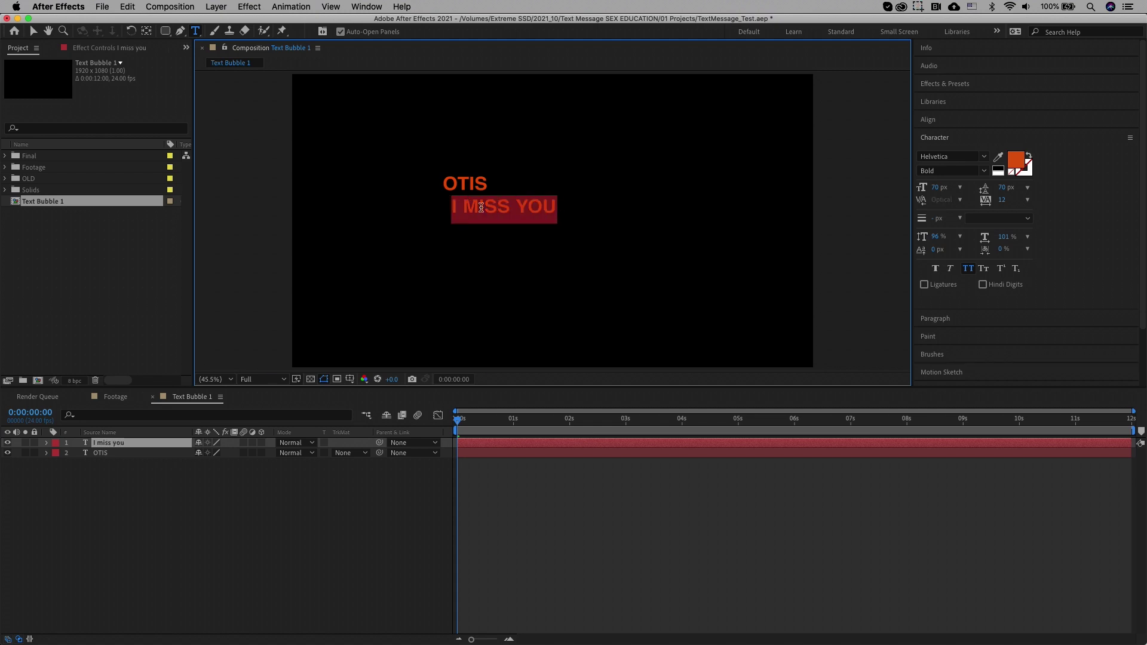
click(968, 269)
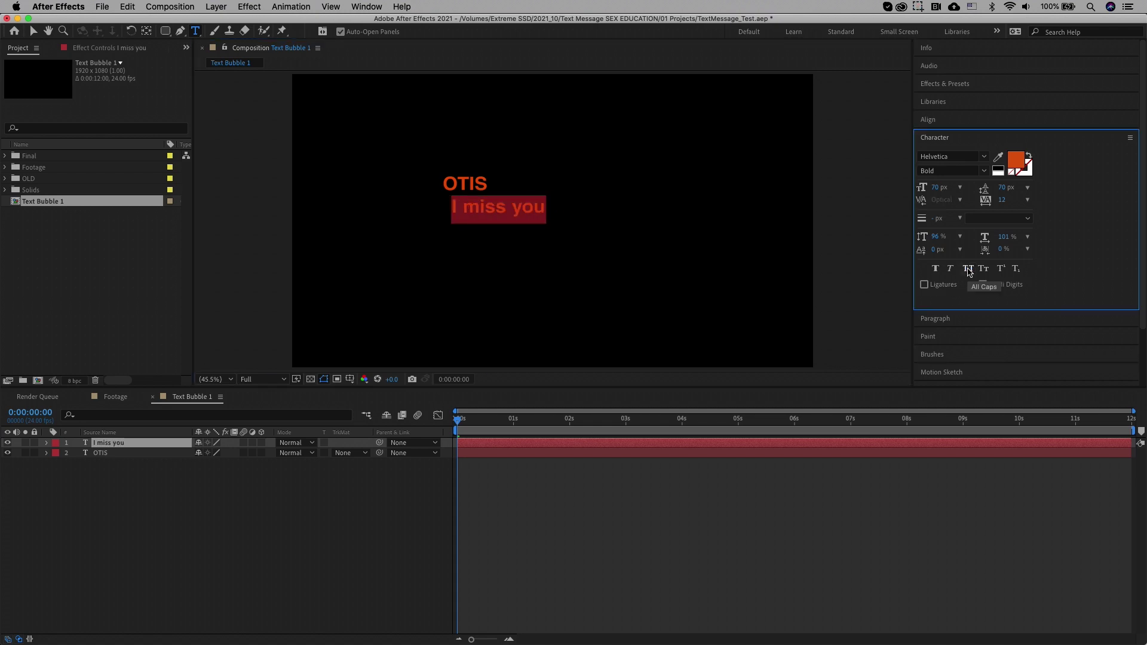
click(1015, 162)
drag(885, 428, 775, 520)
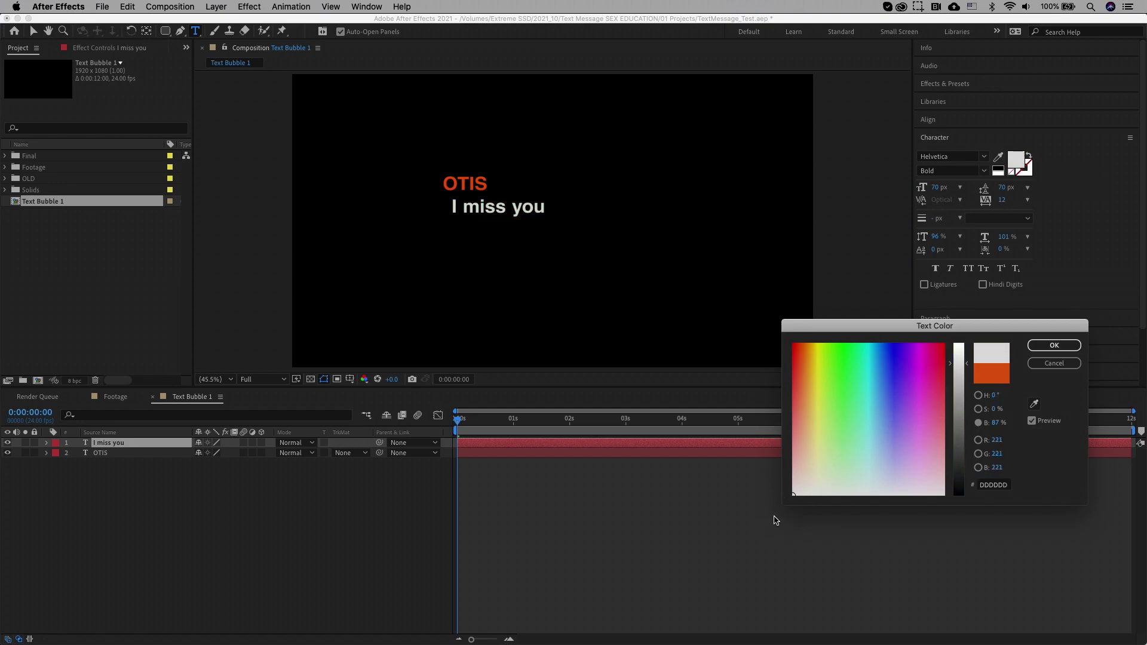
click(1055, 345)
click(985, 172)
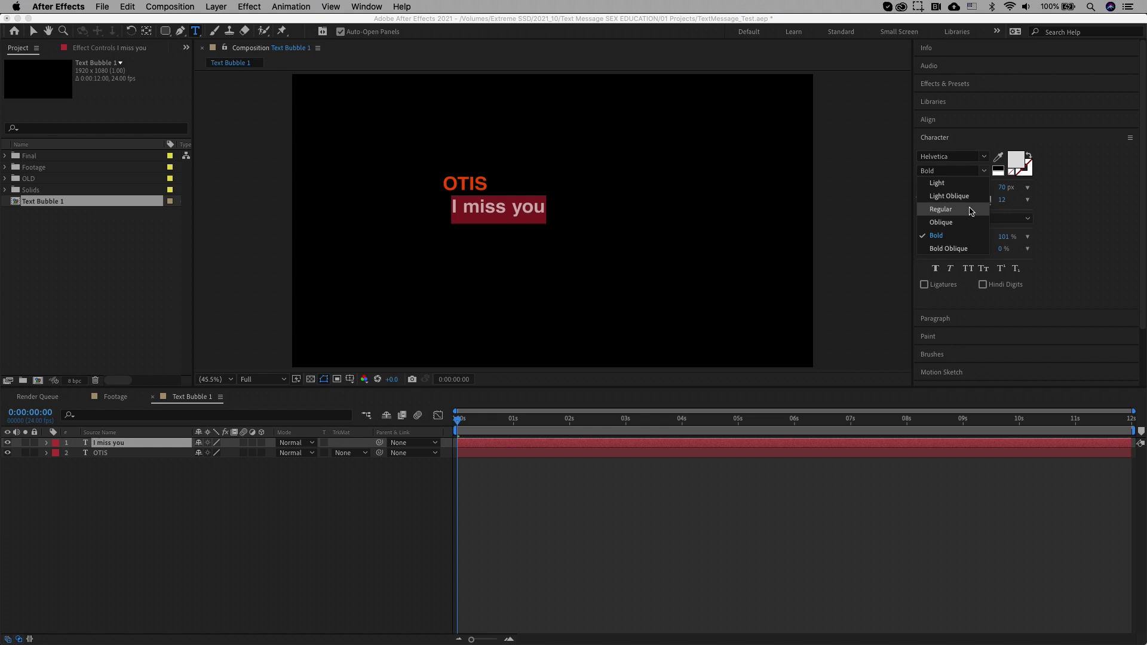
click(971, 209)
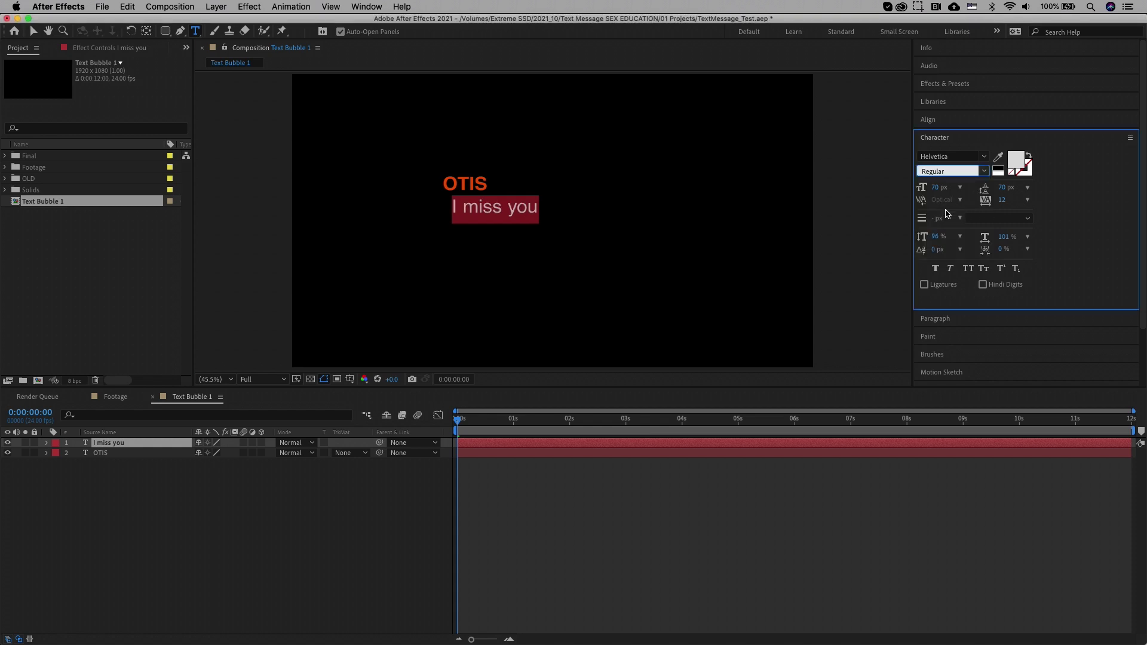
click(34, 31)
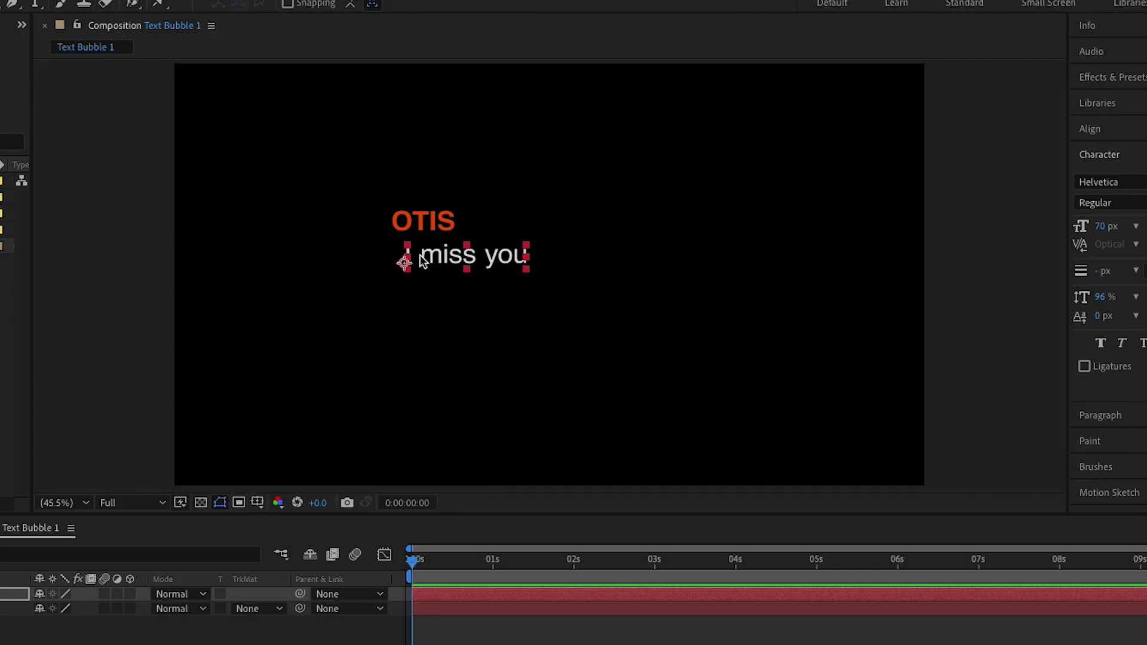
Step: Move both text layers together to the centre of the composition
click(422, 222)
scroll(422, 294, up, 1)
scroll(289, 242, up, 2)
click(317, 299)
click(339, 396)
key(shift+slash)
drag(474, 328, 499, 248)
click(494, 368)
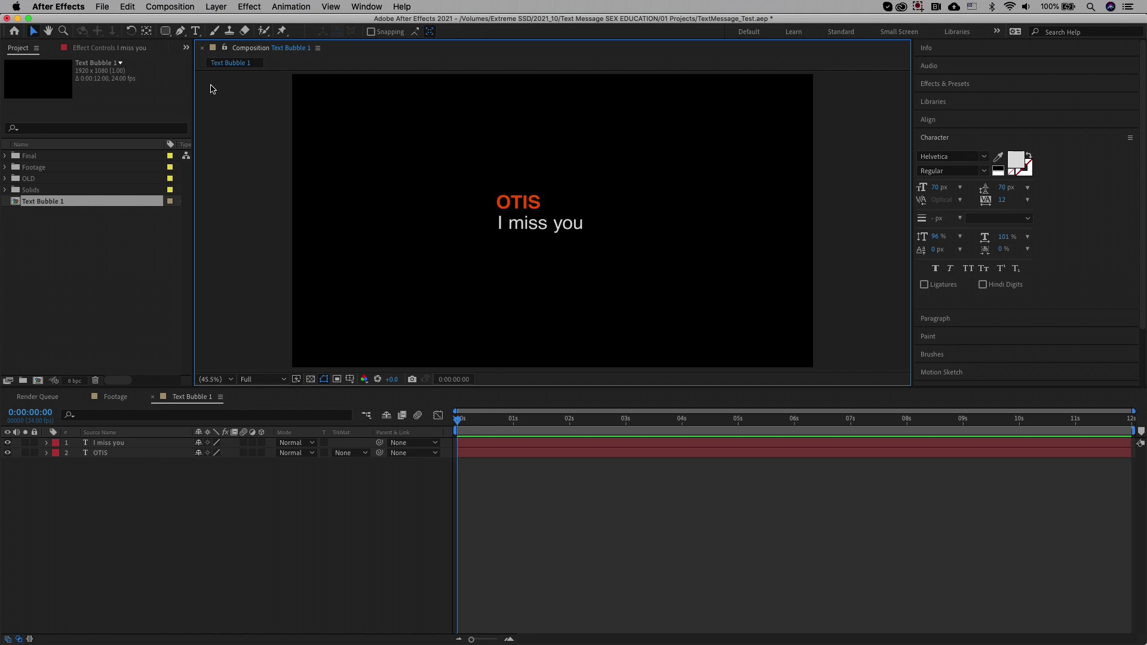
Step: Draw a blue rounded rectangle and place its layer beneath both text layers
click(167, 33)
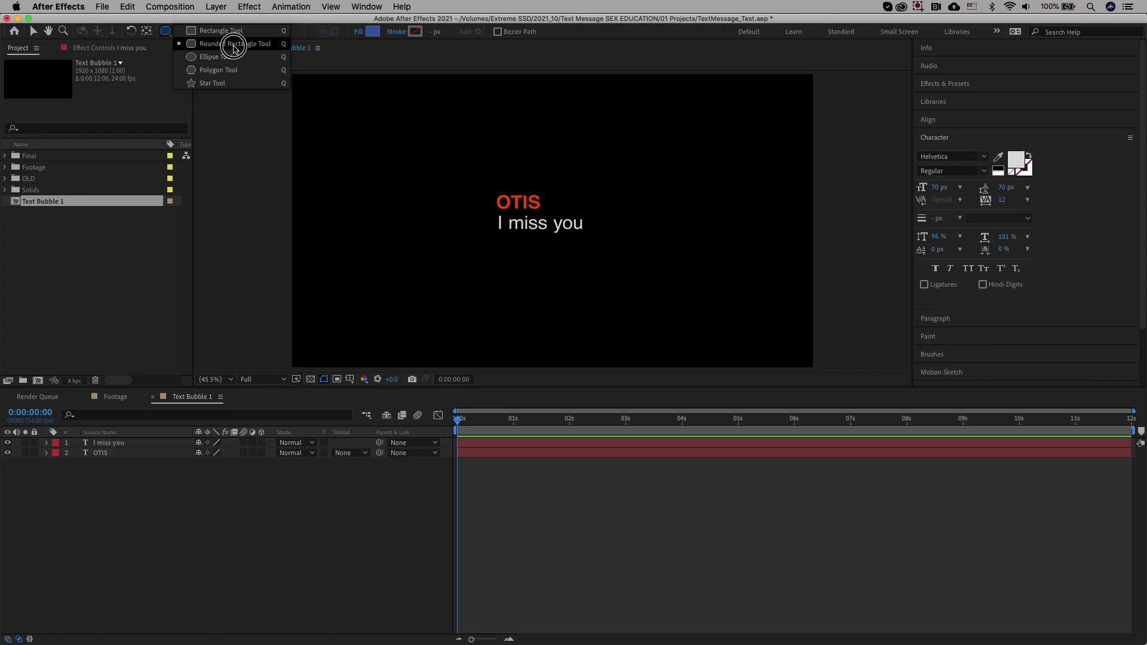
click(215, 84)
drag(494, 196, 495, 195)
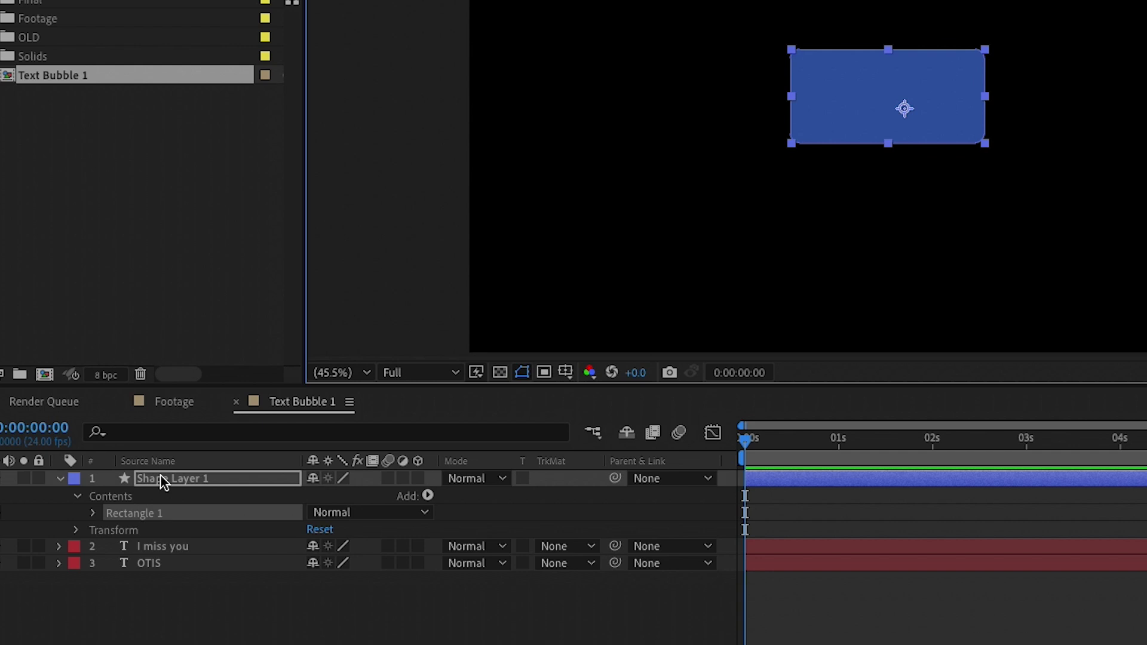
drag(161, 478, 178, 583)
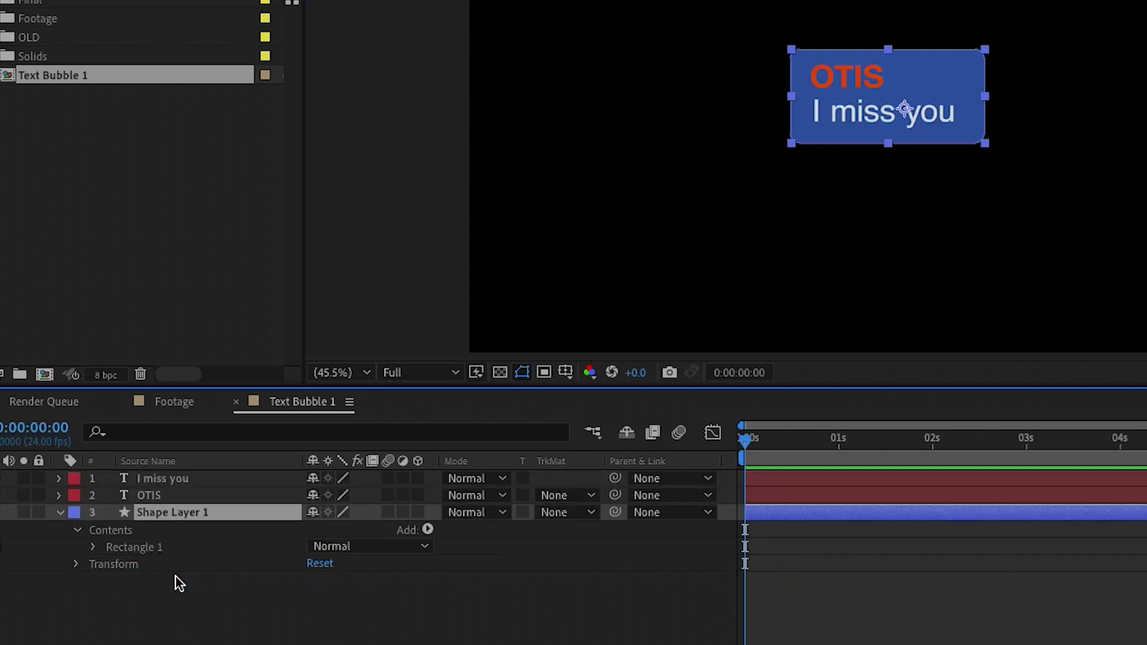
click(195, 630)
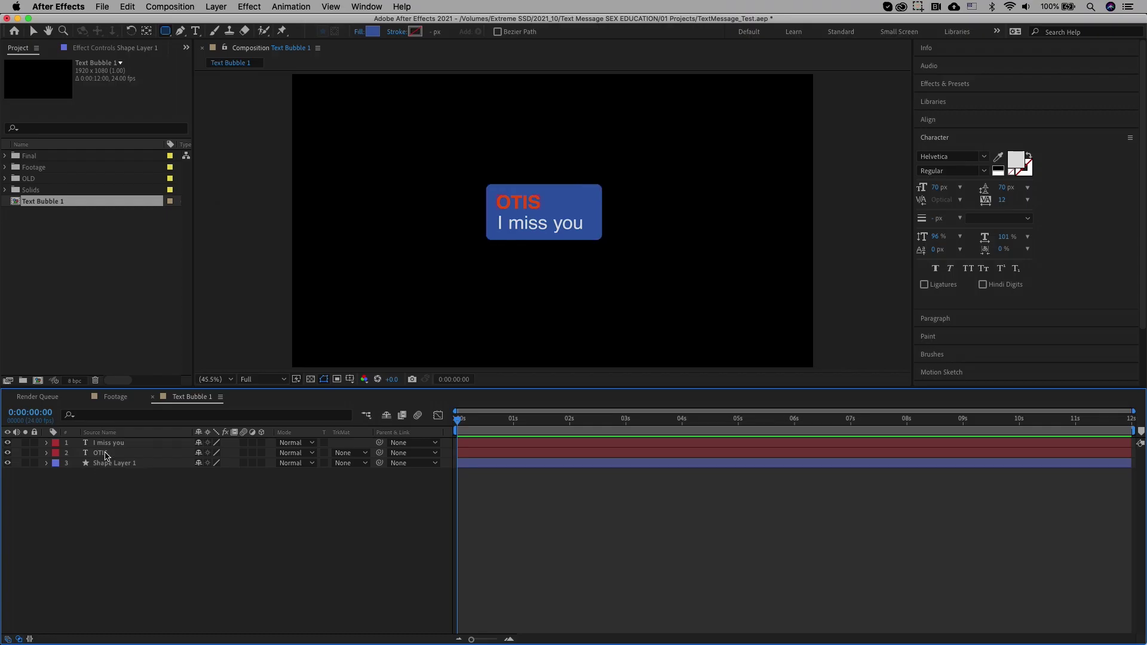
Step: Apply a Drop Shadow to the OTIS layer and set its softness to 10
click(108, 443)
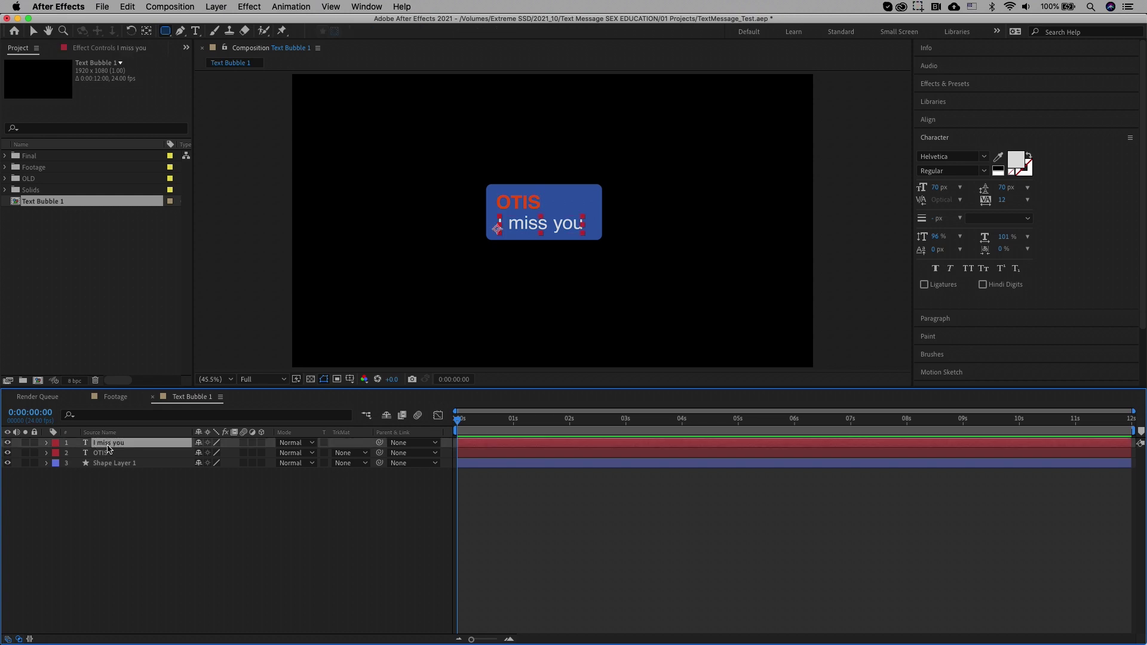
click(124, 454)
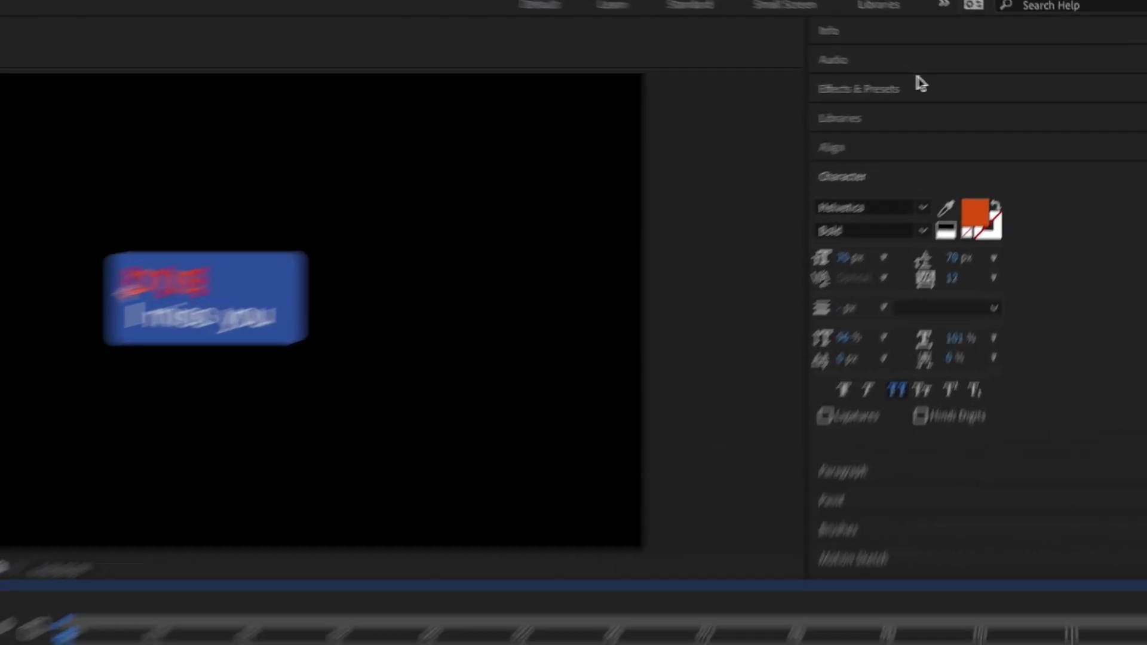
click(945, 83)
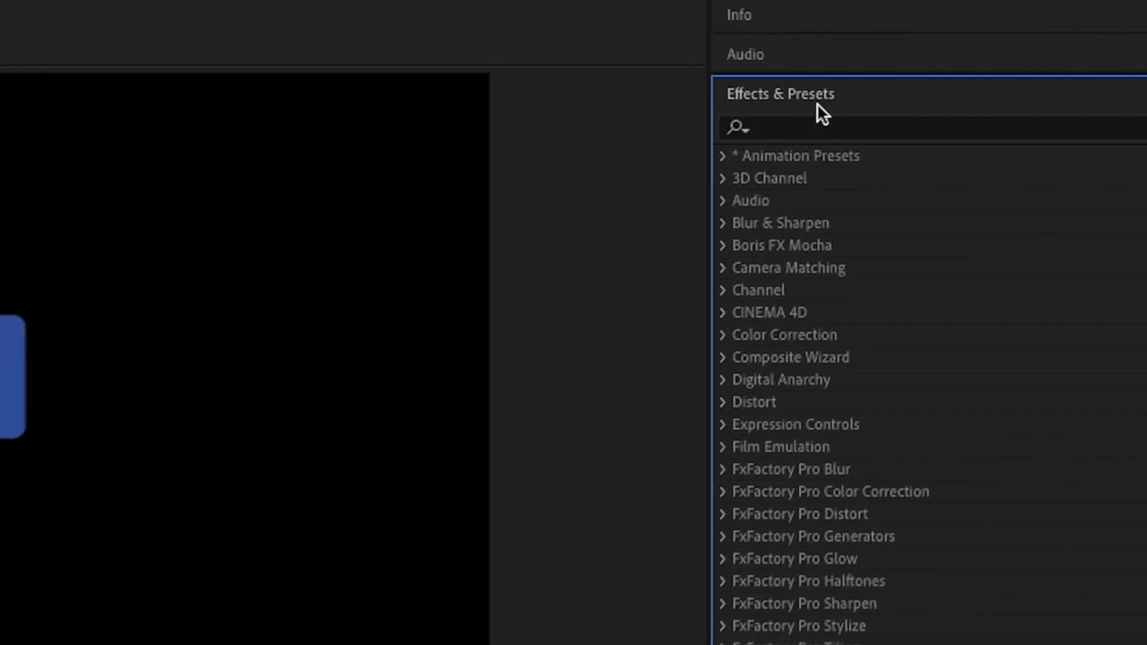
click(945, 100)
text(drop shadow)
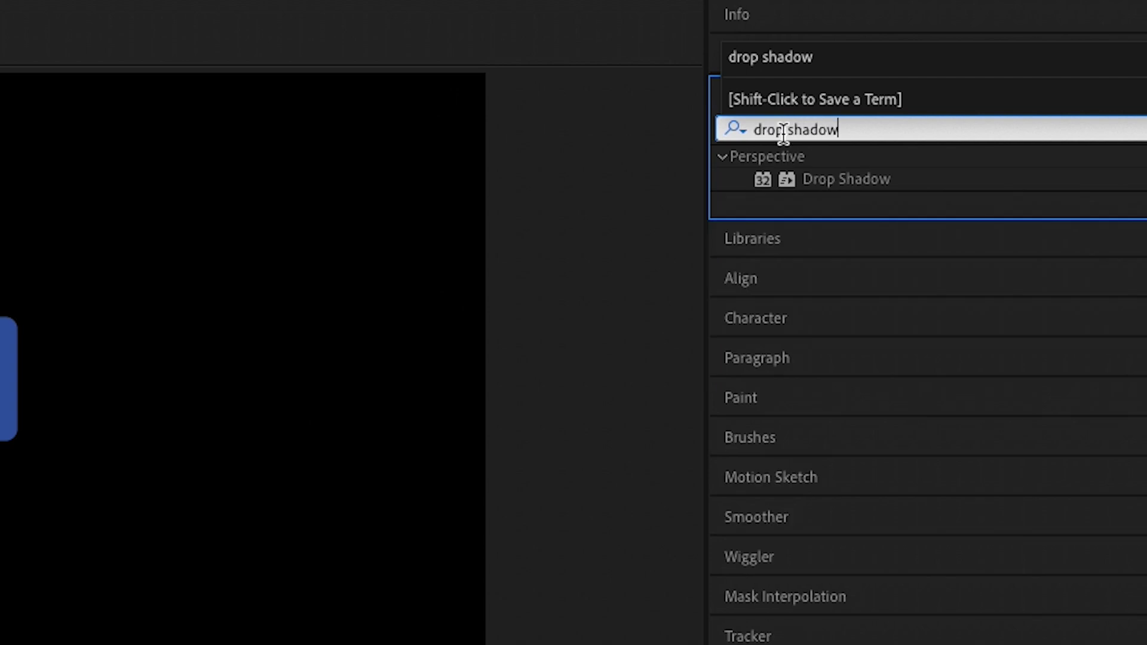
drag(843, 180, 109, 456)
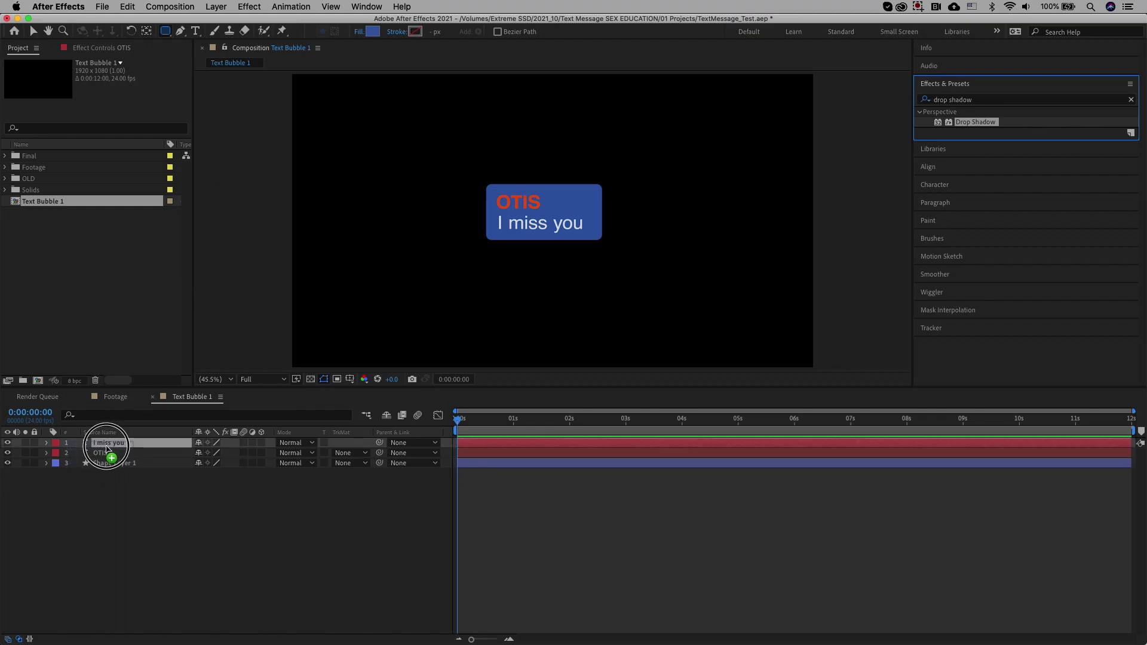
key(v)
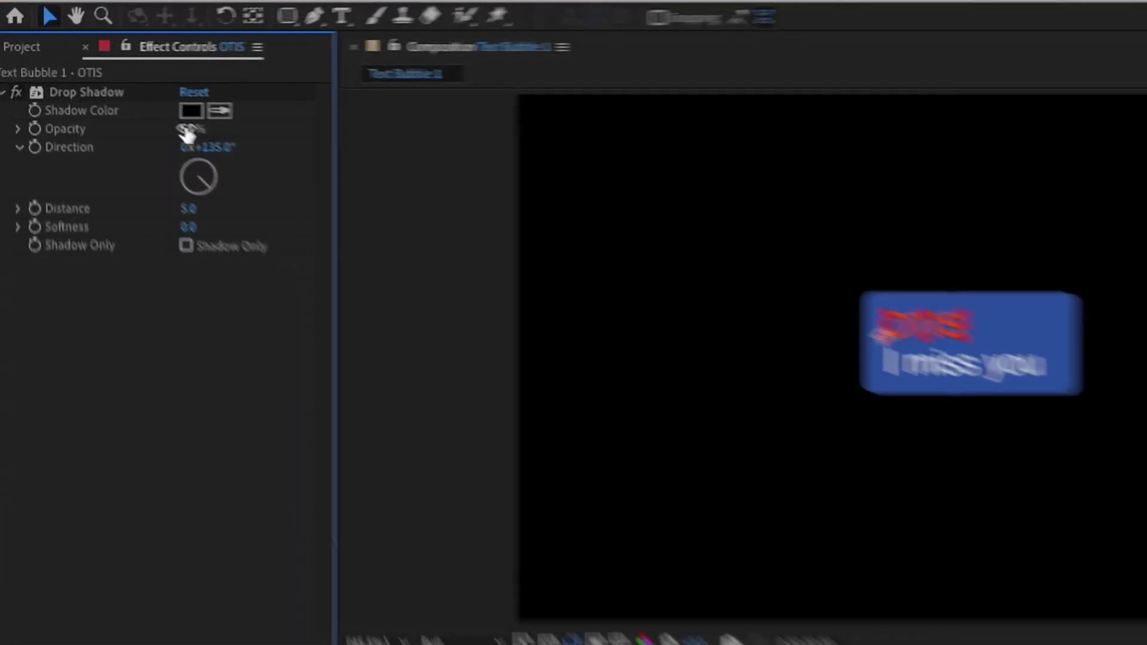
click(110, 94)
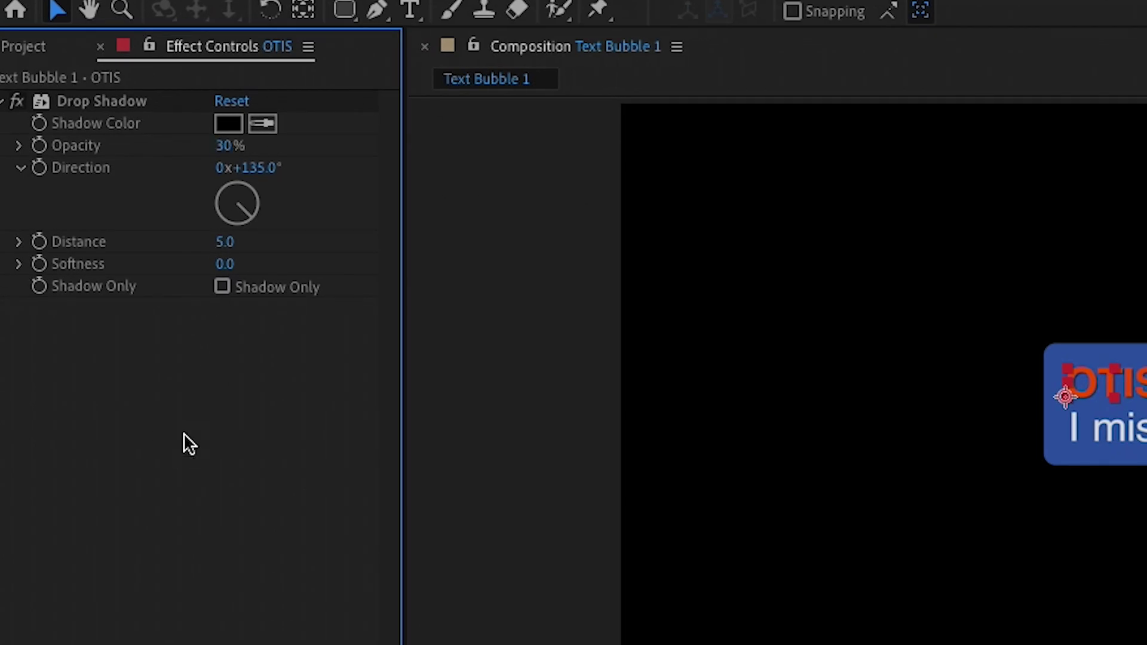
text(10)
key(Return)
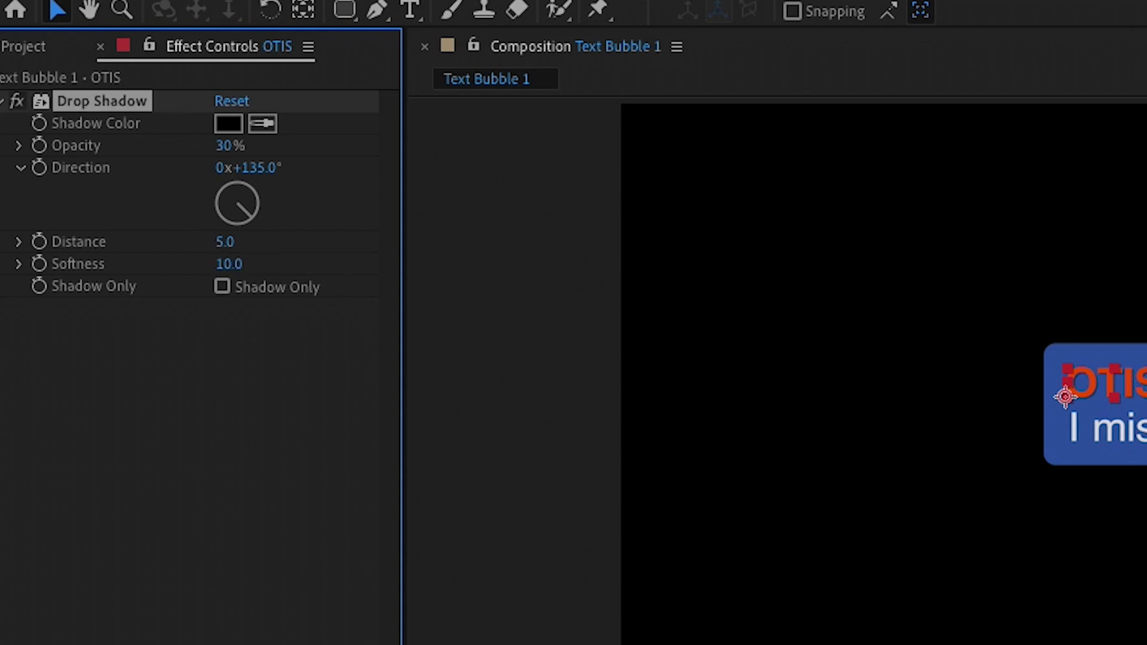
click(204, 451)
Step: Copy the OTIS Drop Shadow and paste it onto the 'I miss you' layer
click(113, 103)
key(super+c)
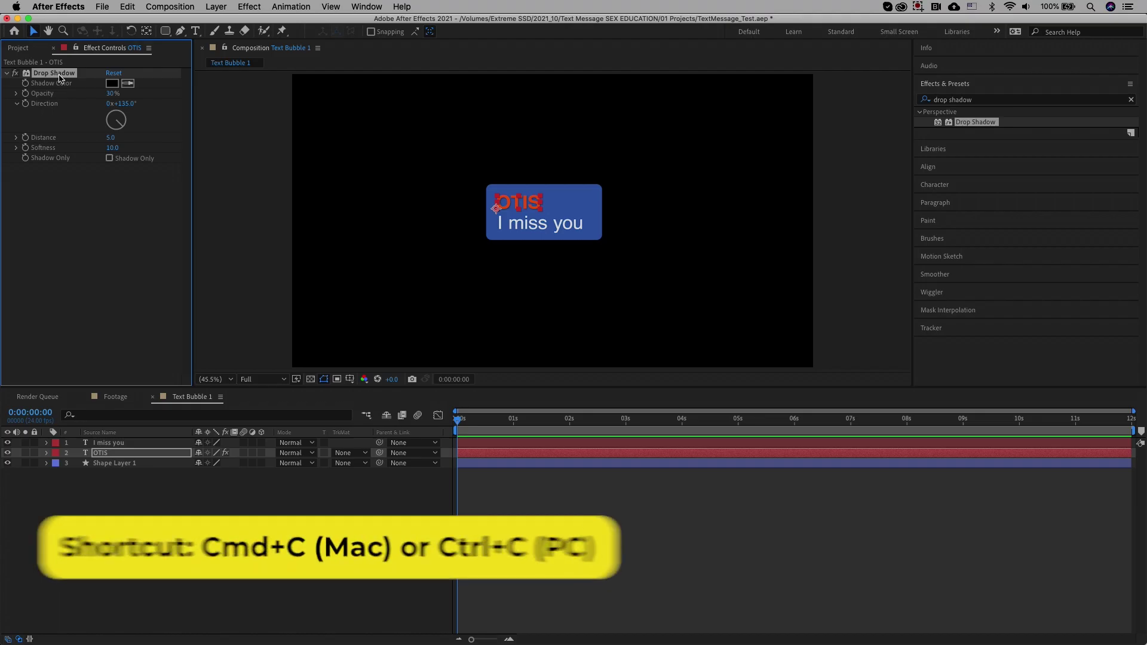
click(136, 444)
click(75, 167)
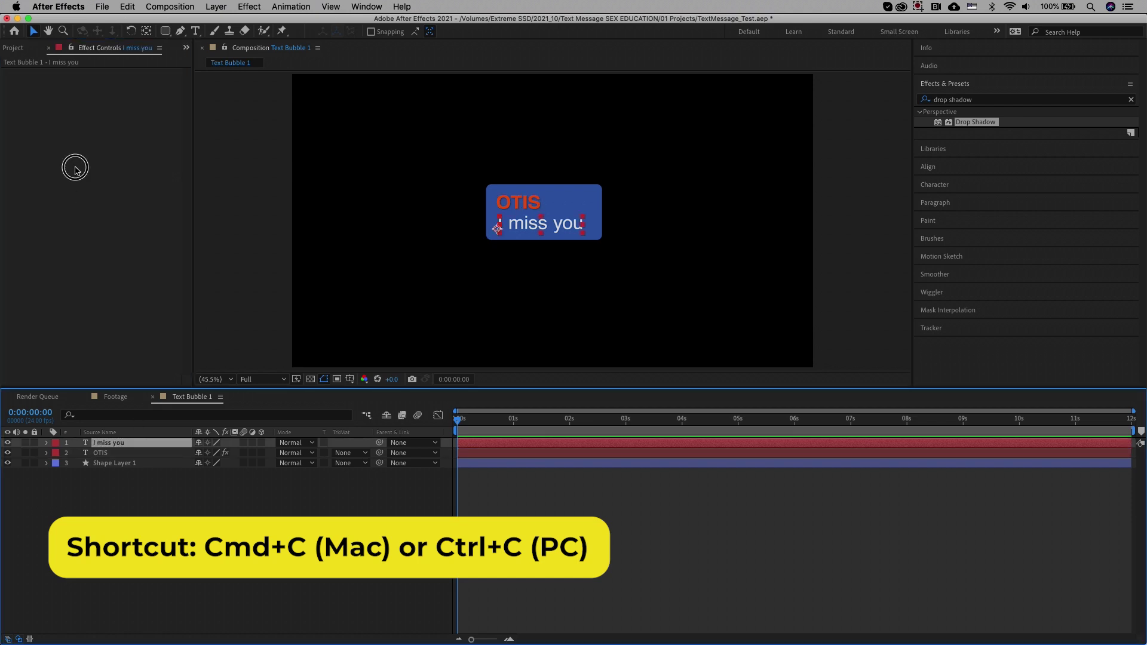
key(super+v)
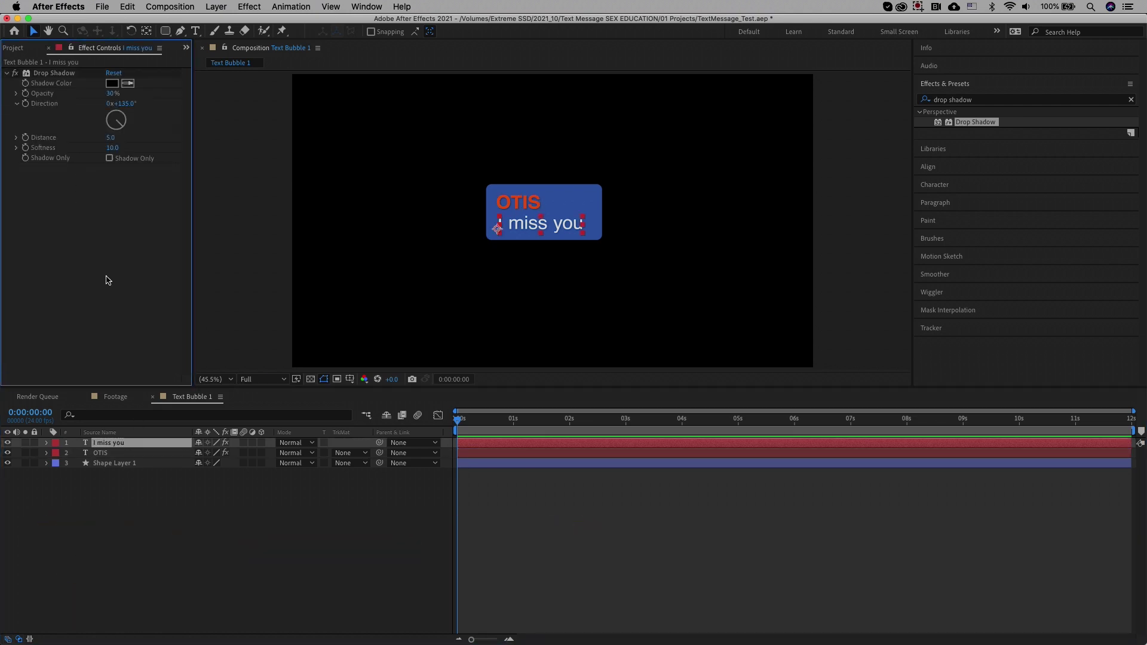
click(211, 524)
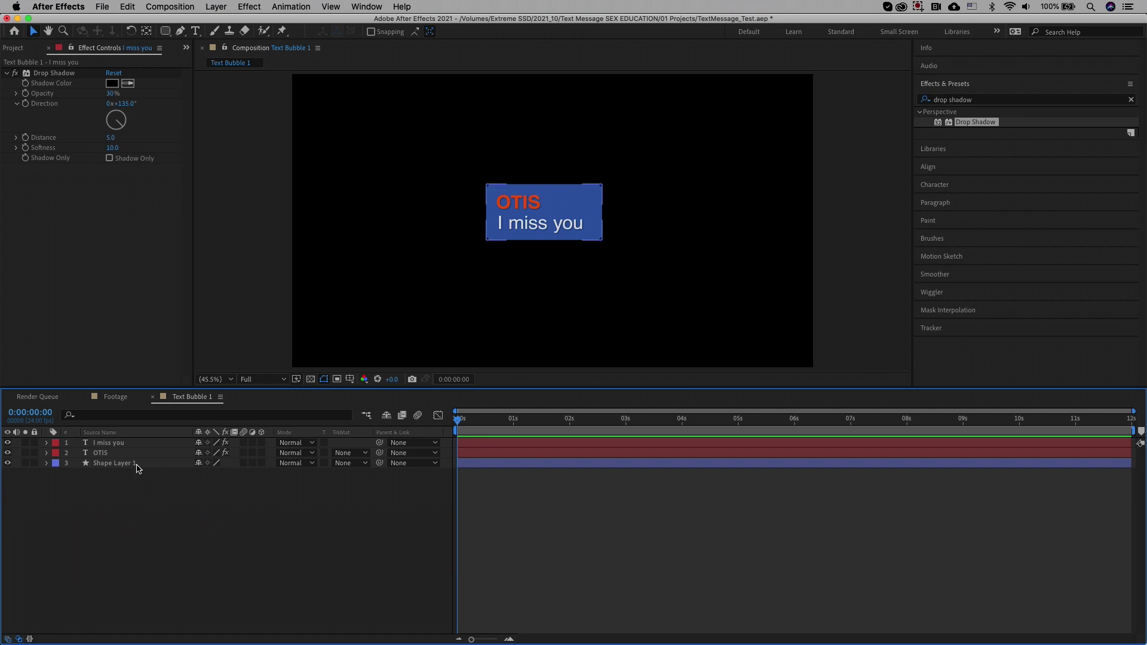
Step: Set the viewer magnification to 100%
click(135, 464)
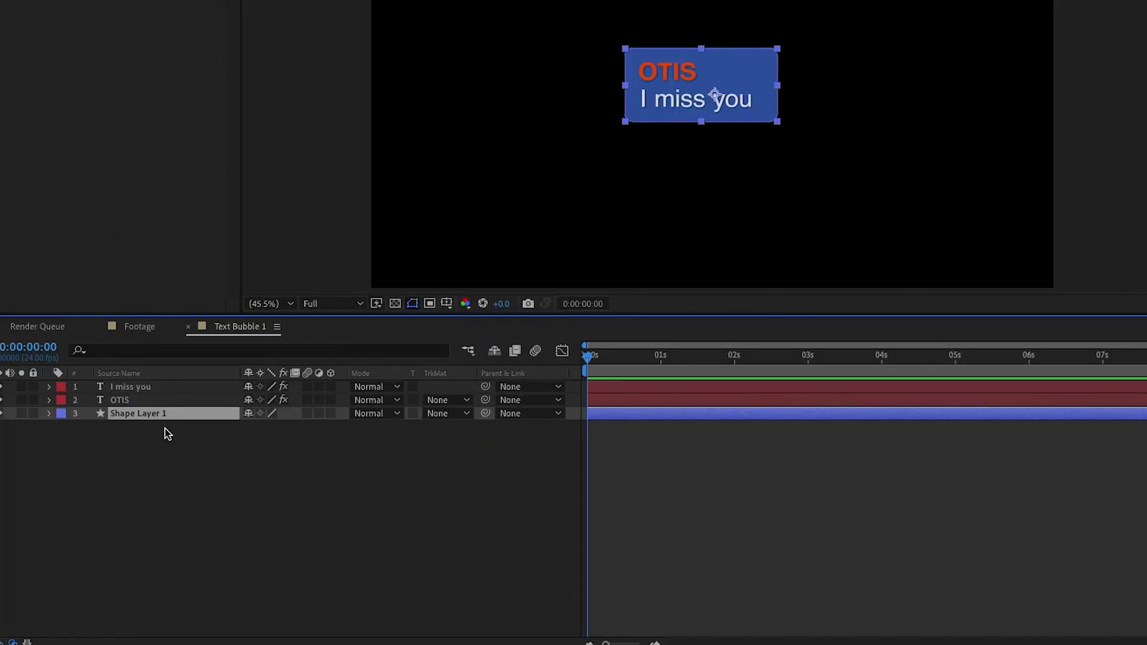
click(287, 306)
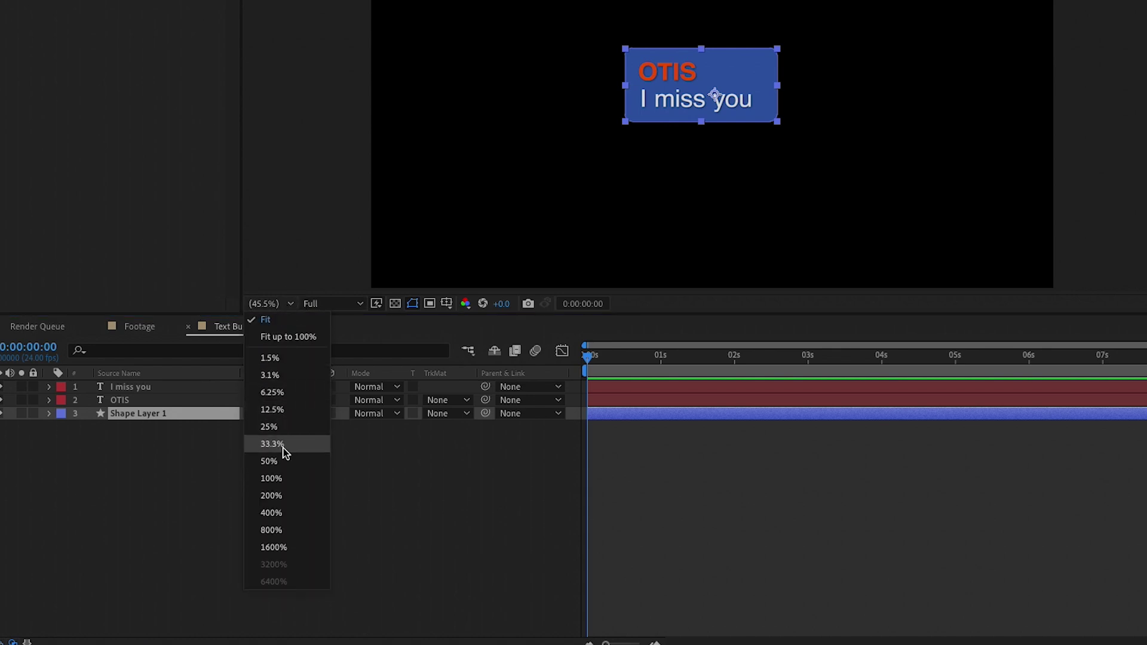
click(276, 479)
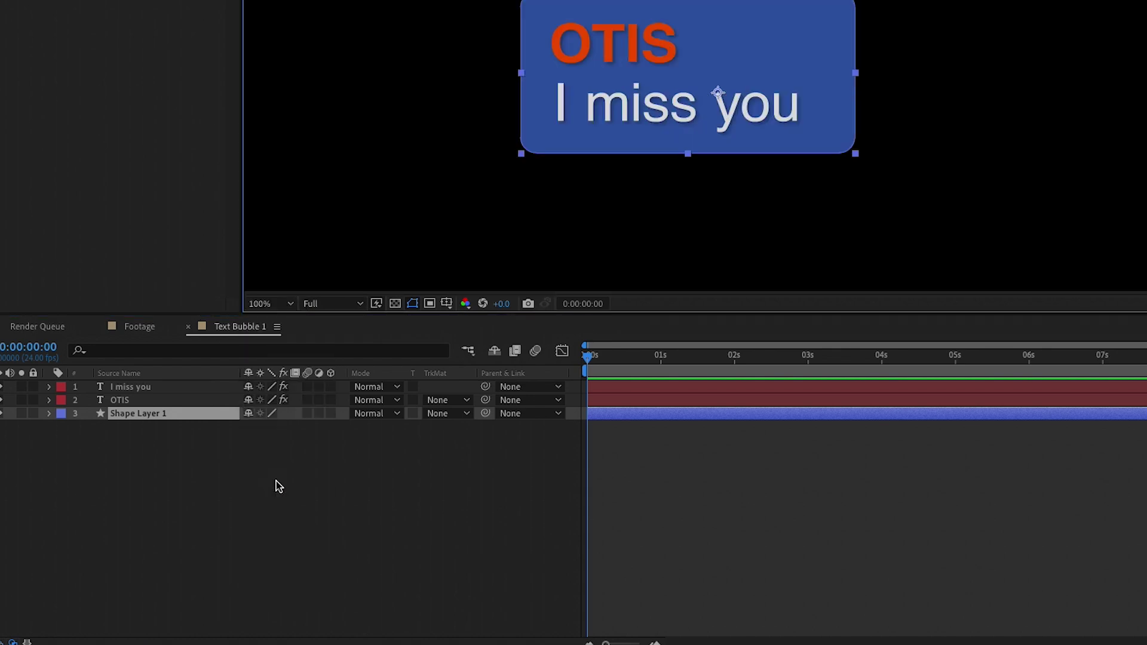
click(278, 485)
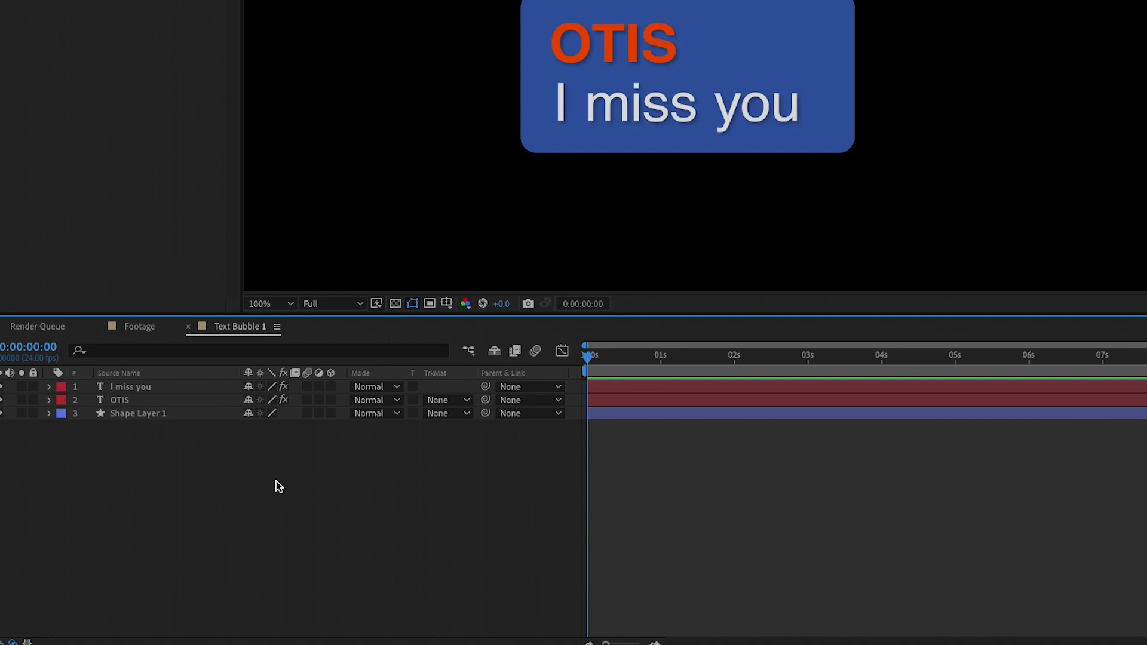
Step: Add a Bevel and Emboss layer style to the bubble shape layer
click(171, 414)
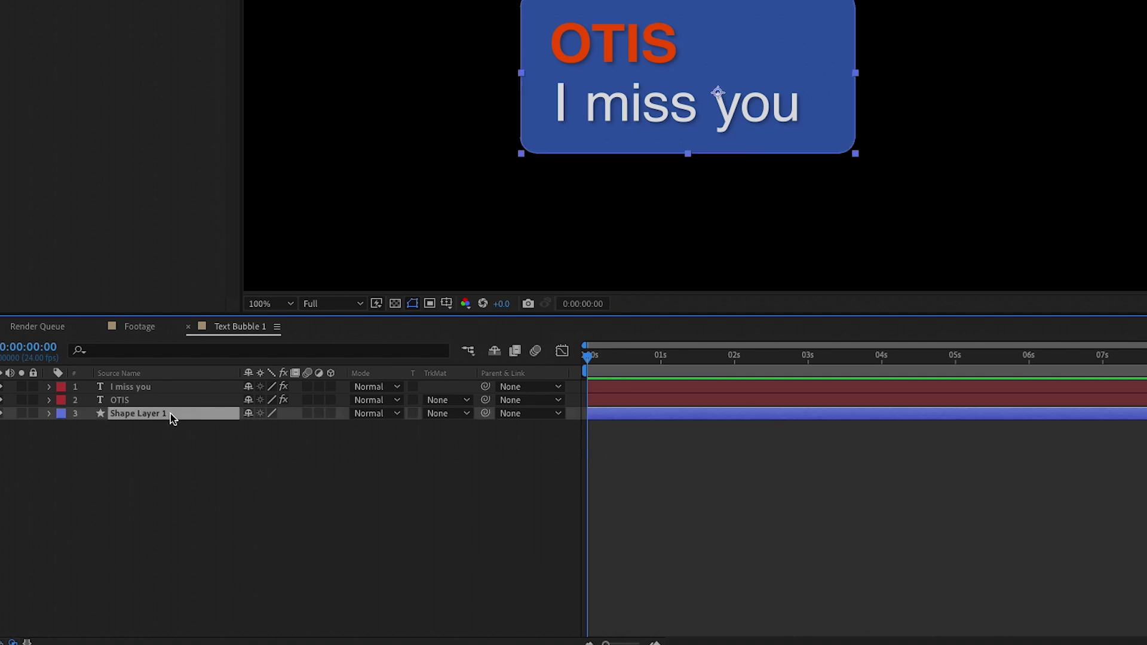
right_click(171, 414)
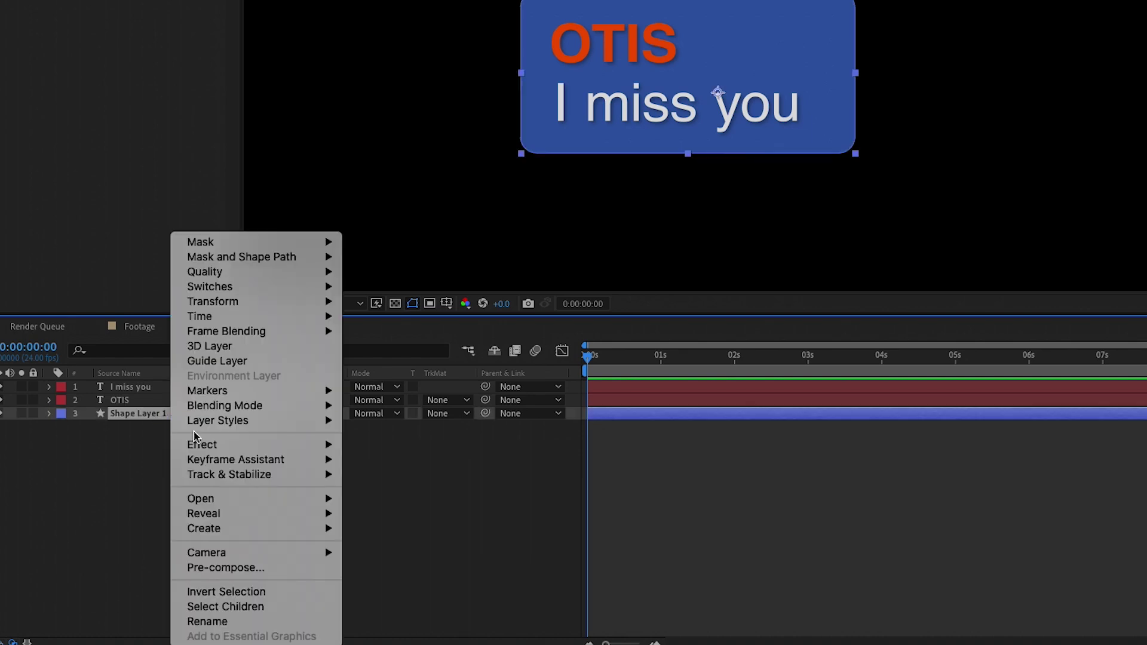
mouse_move(272, 423)
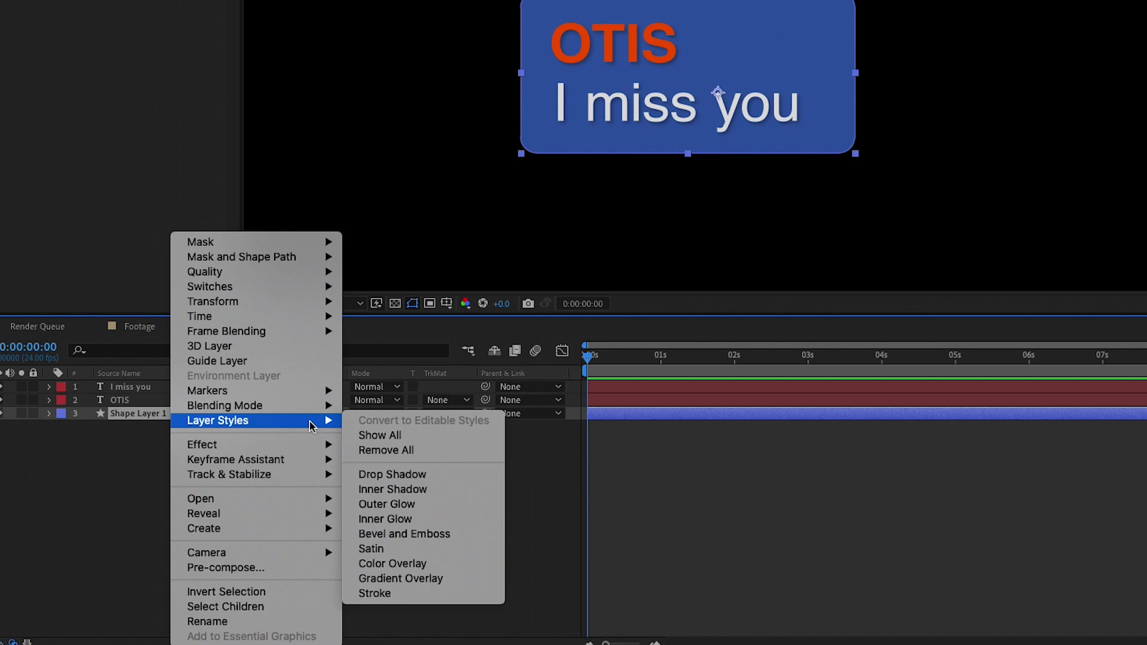
click(485, 539)
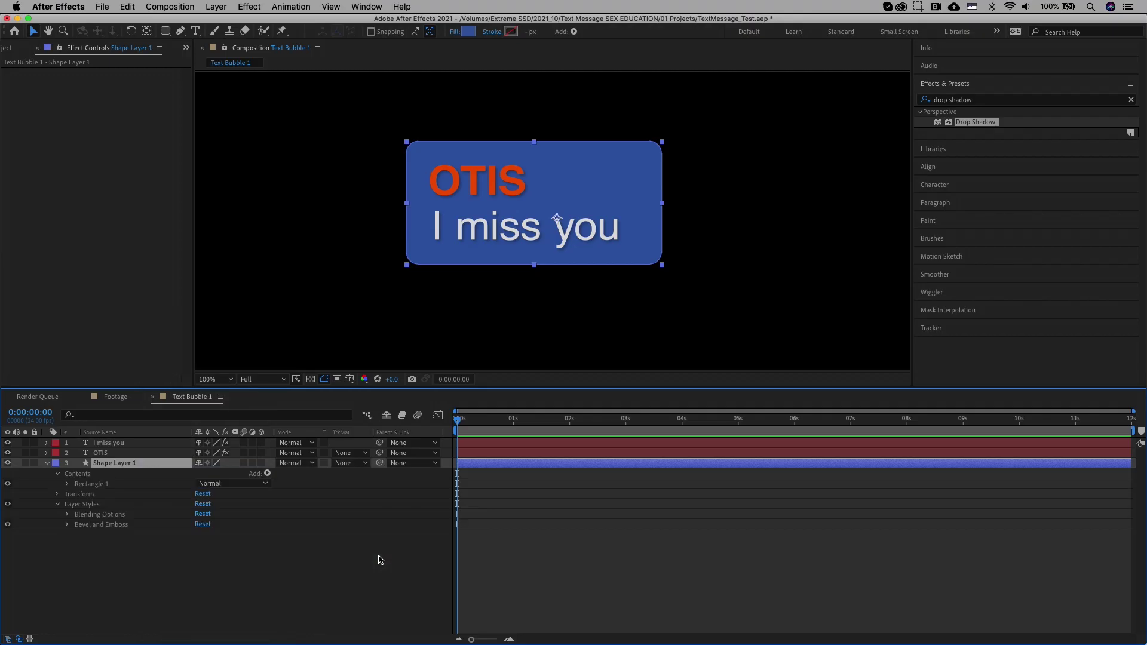
click(321, 577)
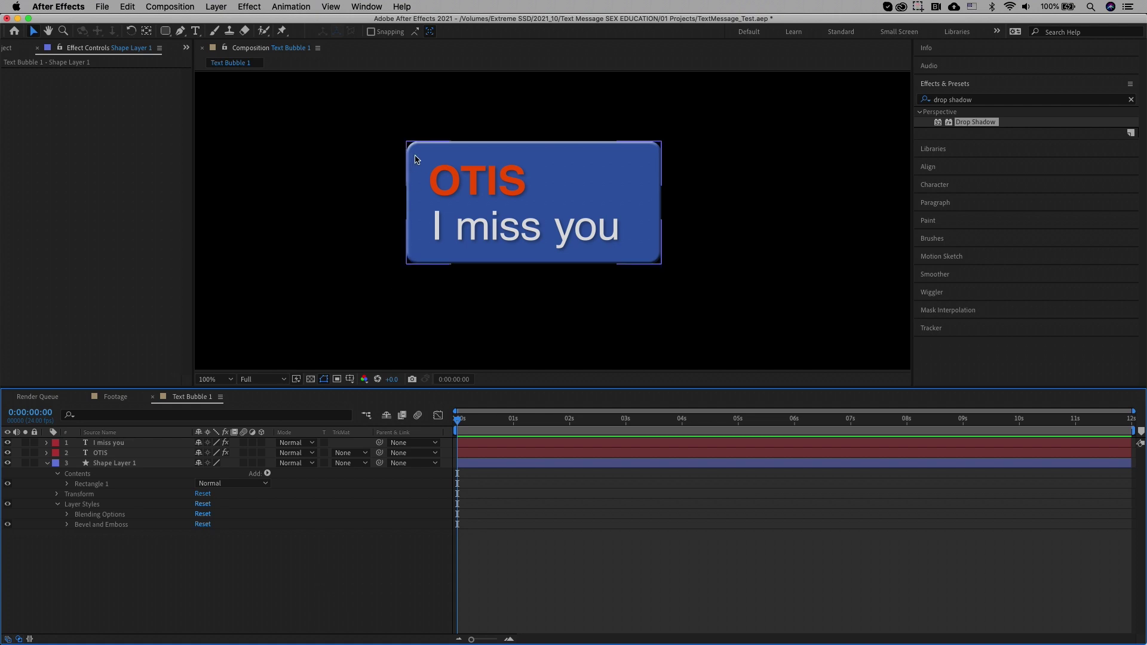
Step: Make the bevel use global light with angle and altitude of 62°
click(78, 501)
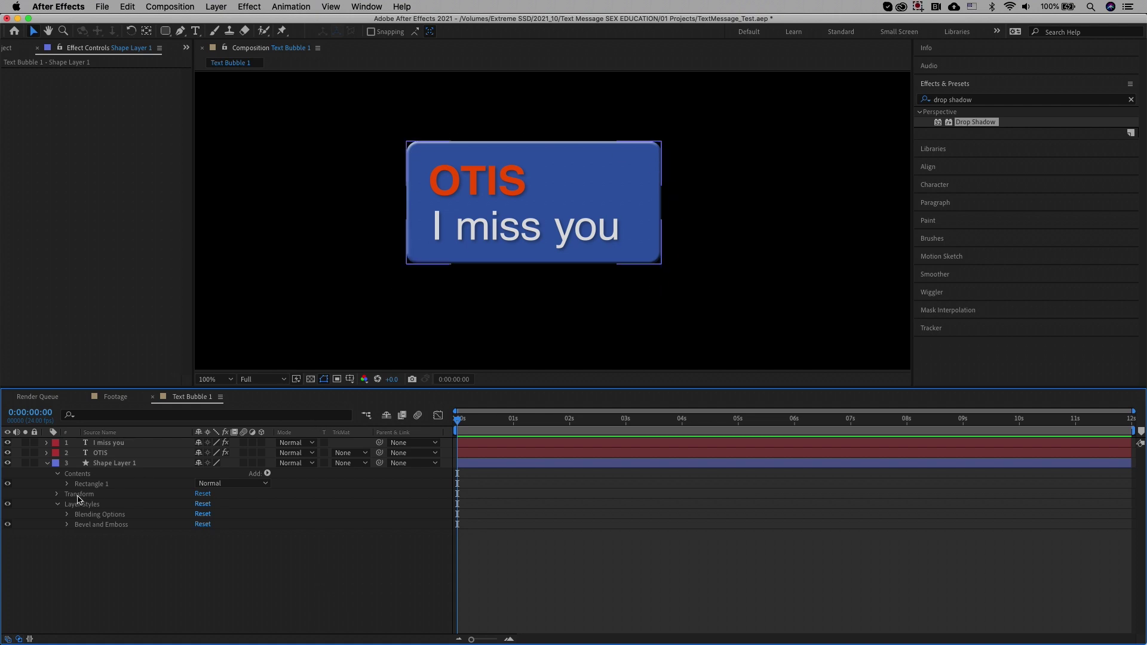
click(66, 526)
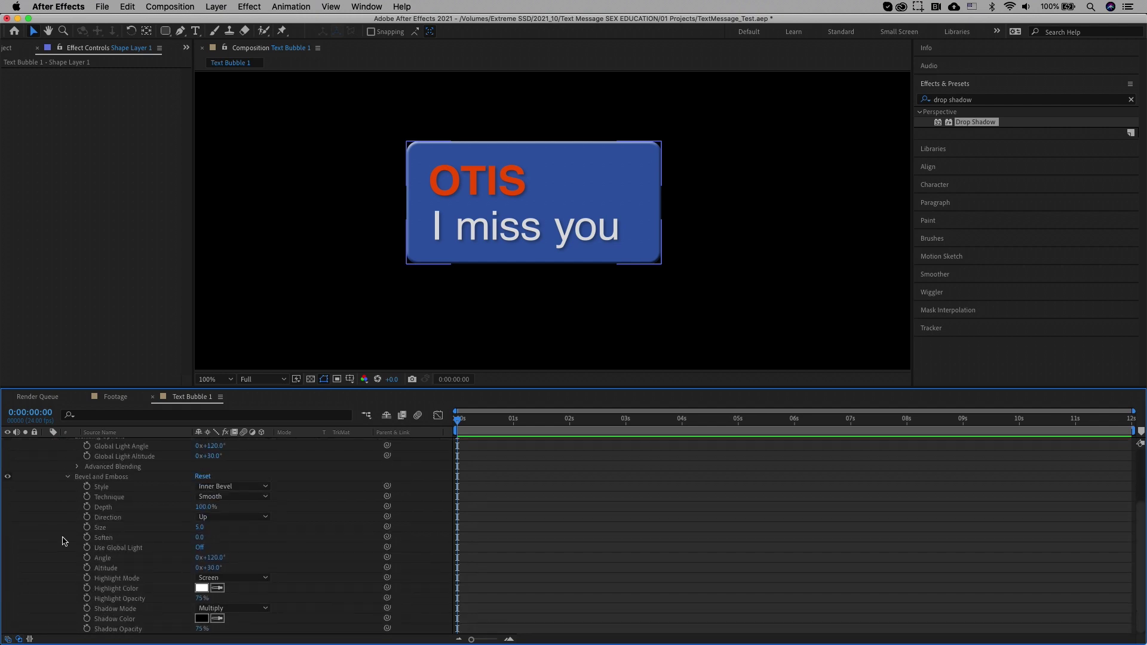
drag(200, 527, 206, 536)
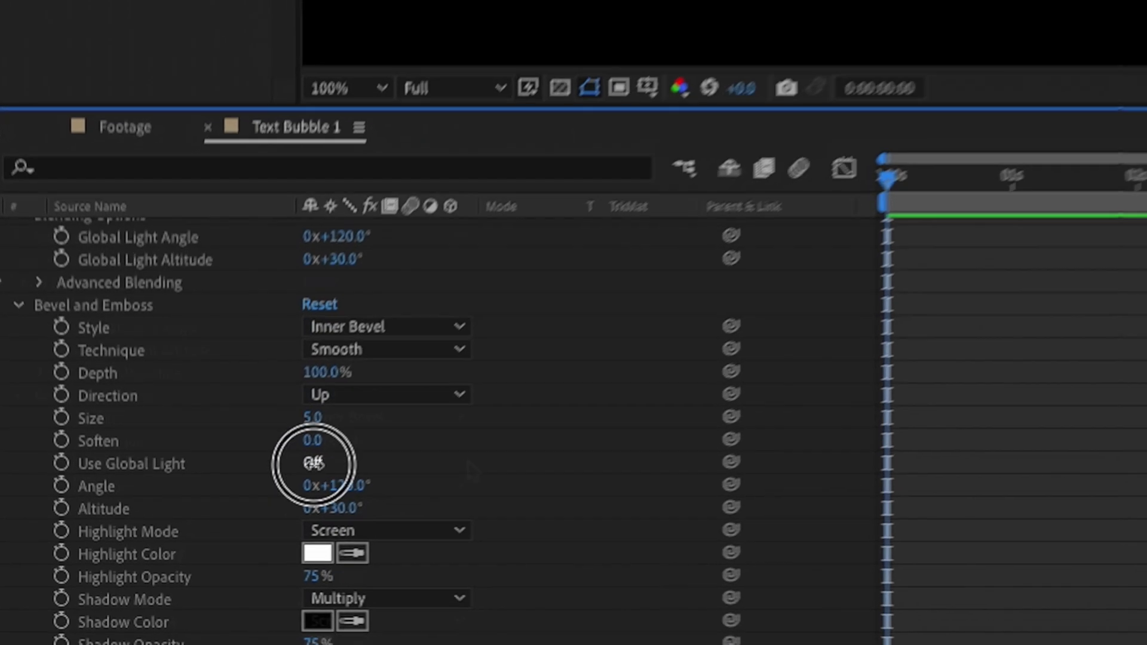
click(201, 547)
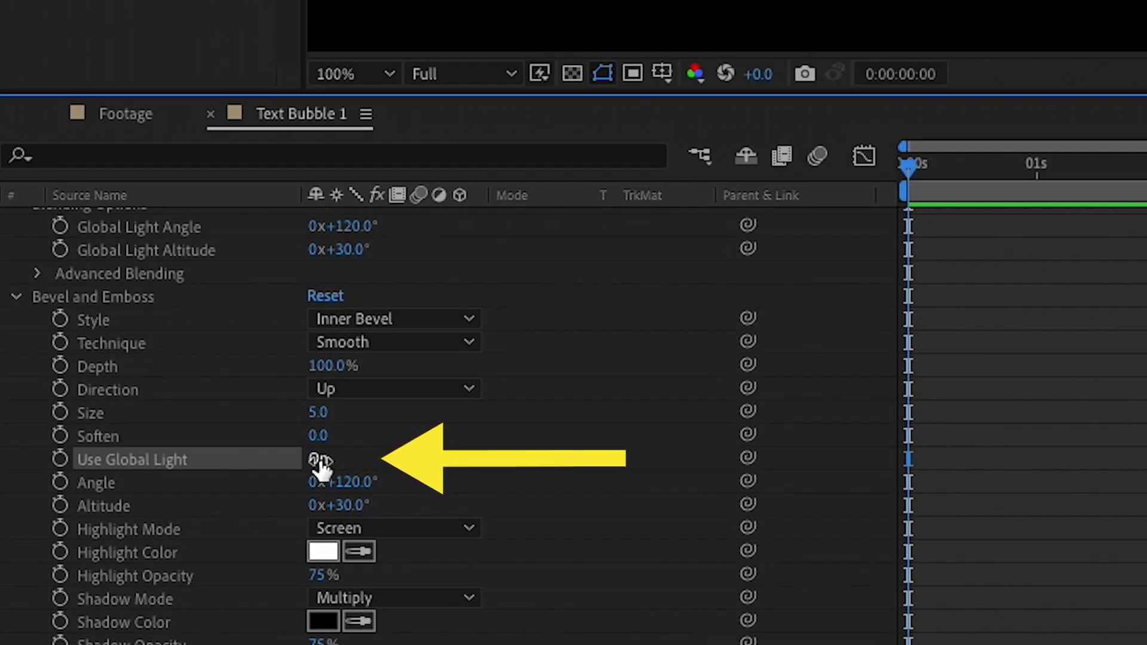
scroll(479, 457, up, 1)
scroll(455, 352, up, 3)
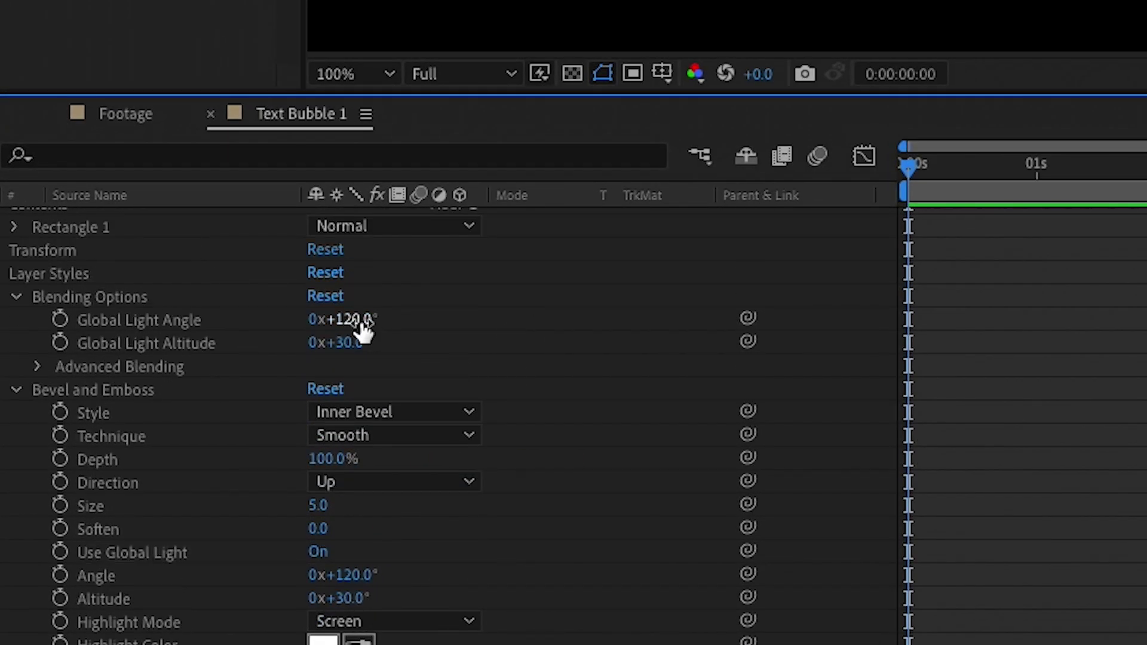
drag(361, 322, 277, 325)
mouse_move(341, 345)
mouse_down()
mouse_move(419, 356)
mouse_move(402, 358)
mouse_up()
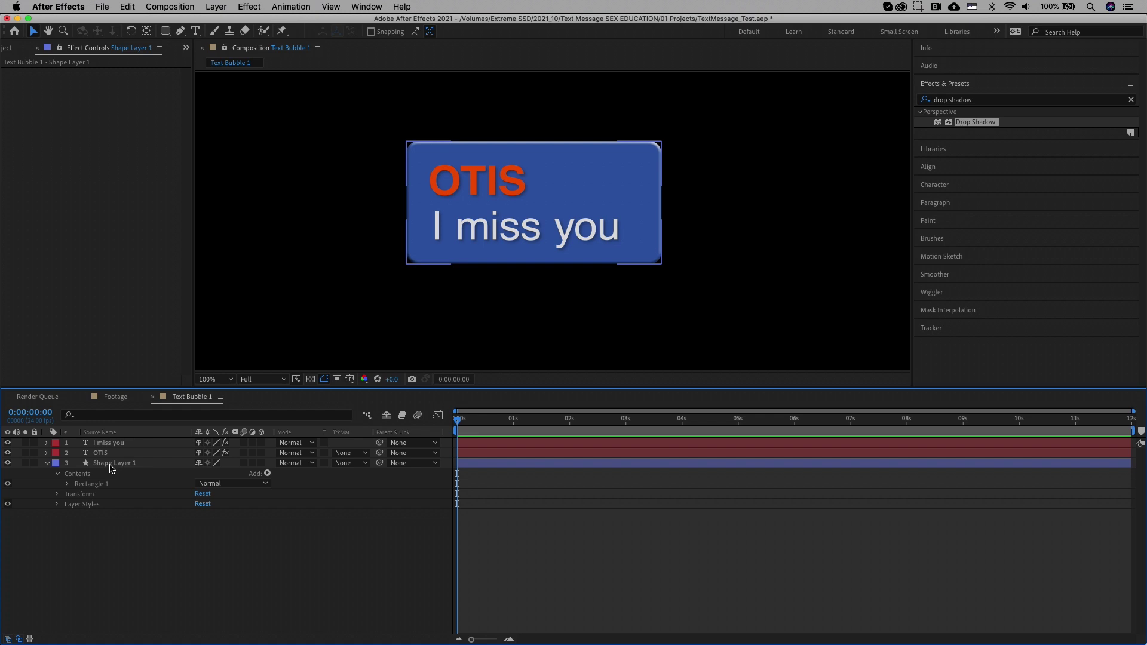
Step: Create a new adjustment layer at the top of Text Bubble 1
click(48, 469)
right_click(165, 511)
mouse_move(179, 514)
click(359, 599)
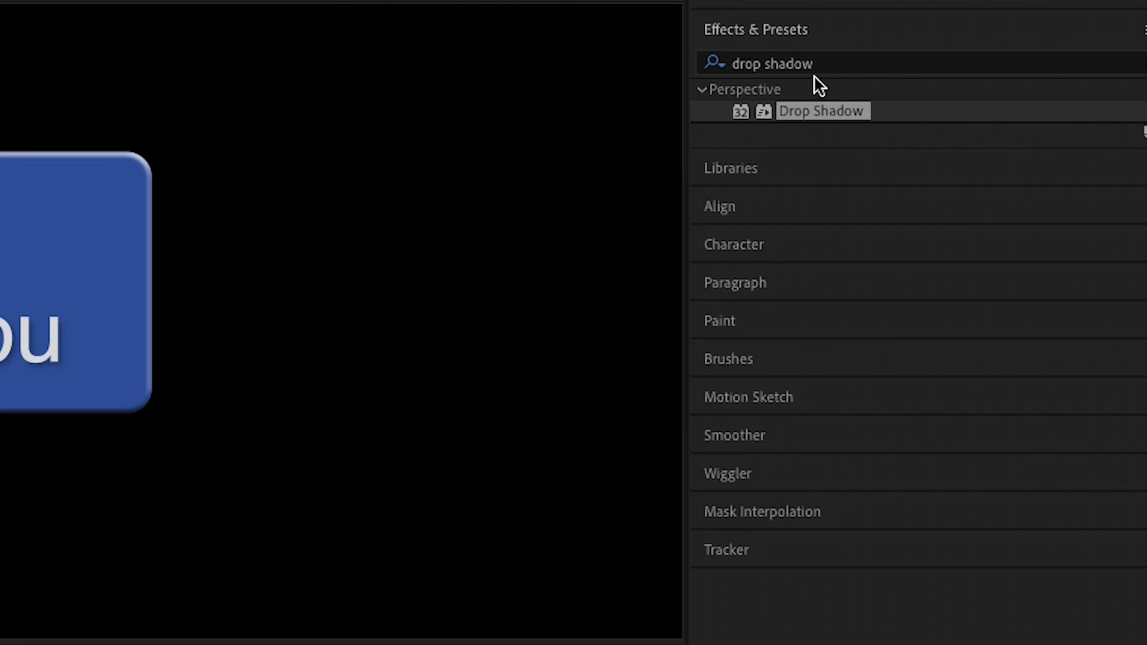
Step: Apply the Noise and Gaussian Blur effects to the adjustment layer
click(801, 63)
text(noise)
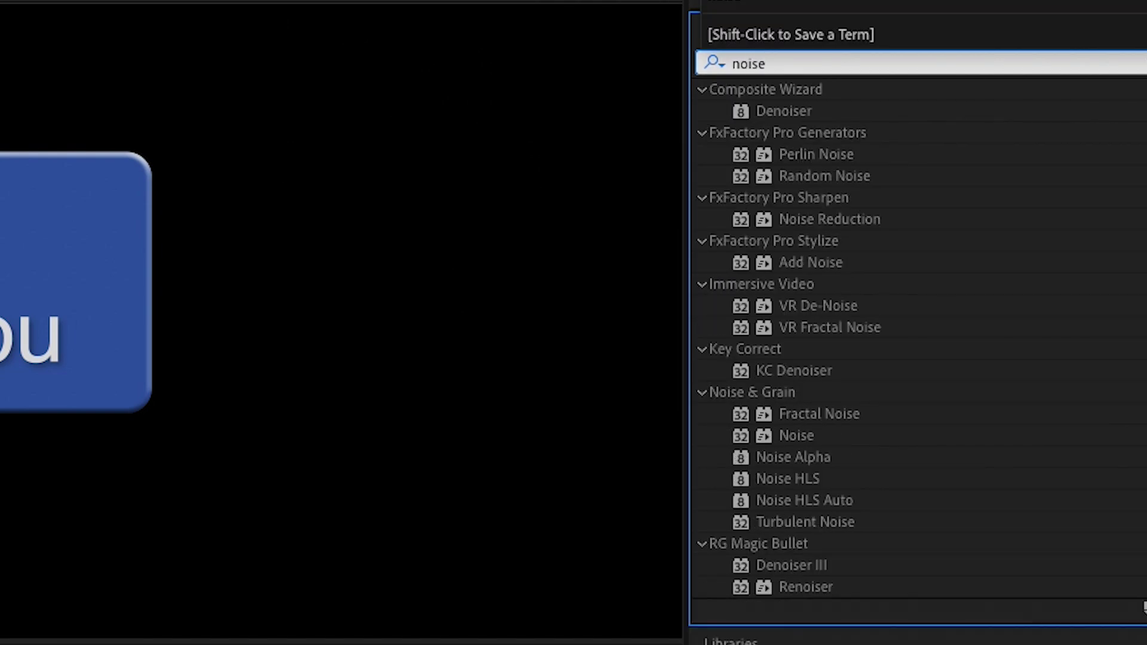
click(818, 429)
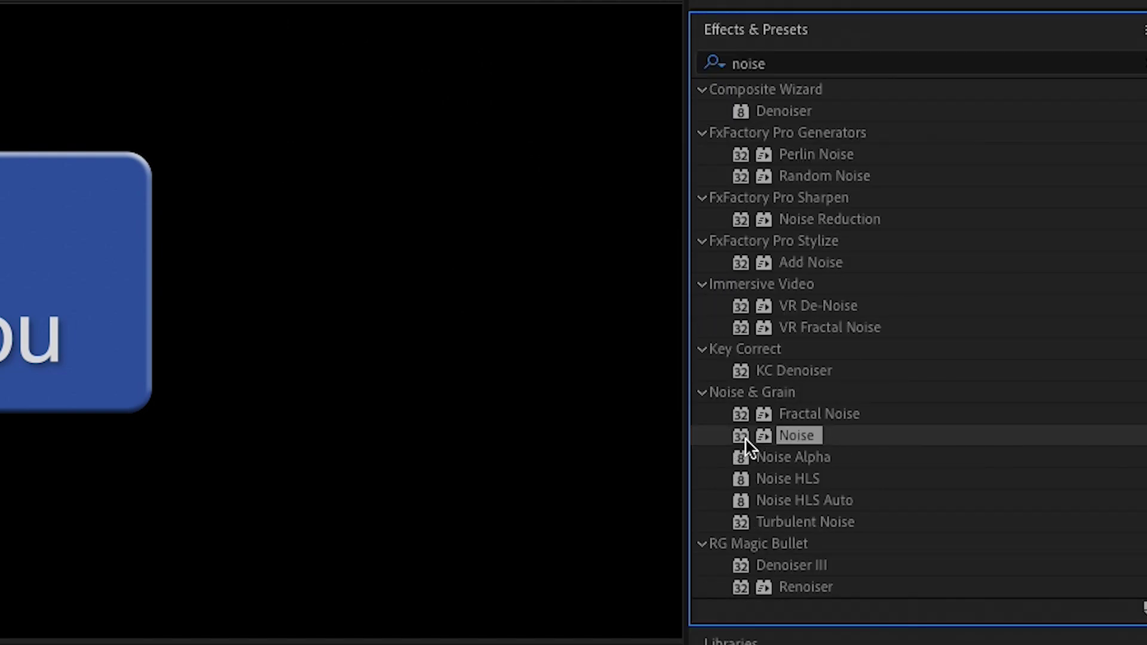
click(756, 63)
text(gaussia)
click(829, 107)
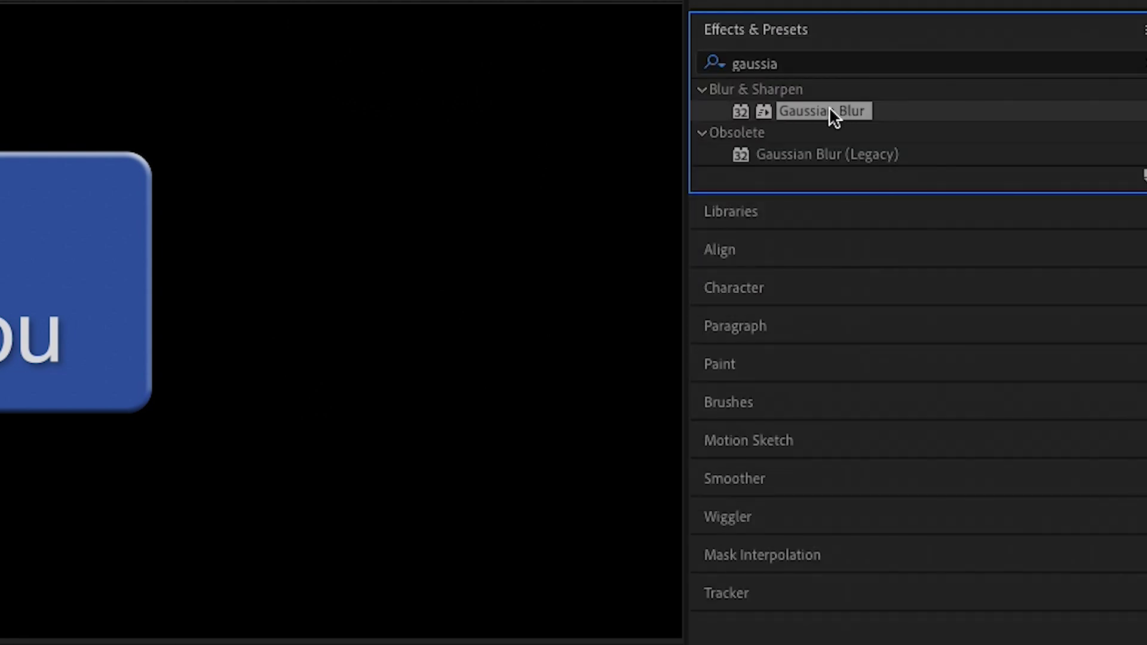
double_click(739, 108)
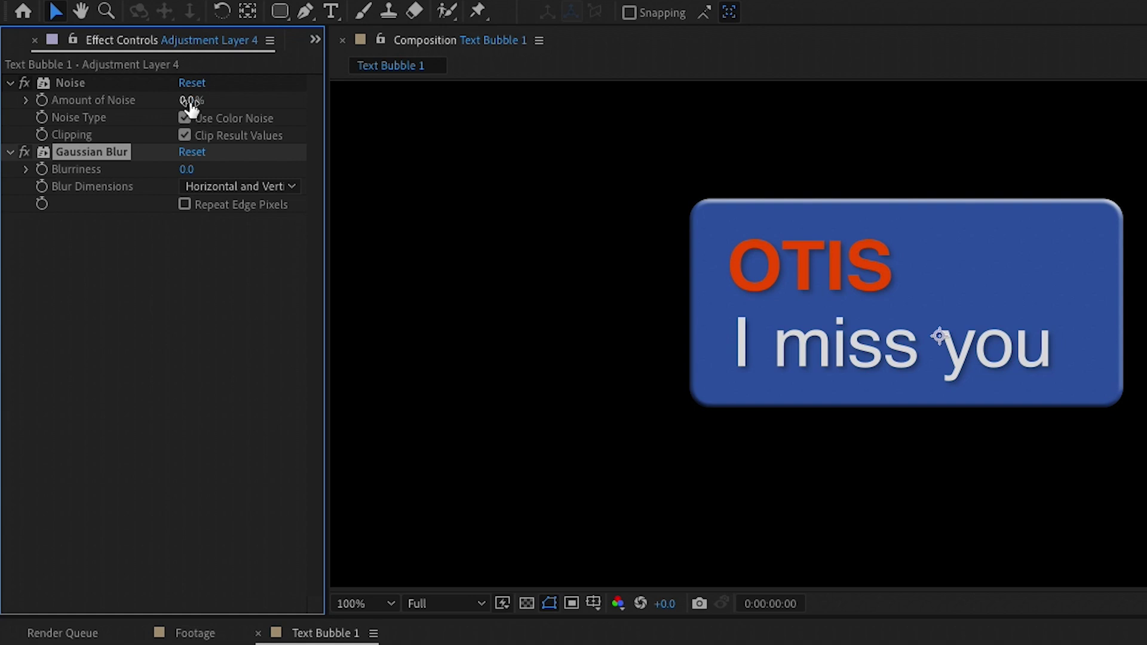
Step: Set the Noise amount to 8%
mouse_move(194, 101)
mouse_down()
mouse_move(220, 102)
mouse_move(203, 106)
mouse_up()
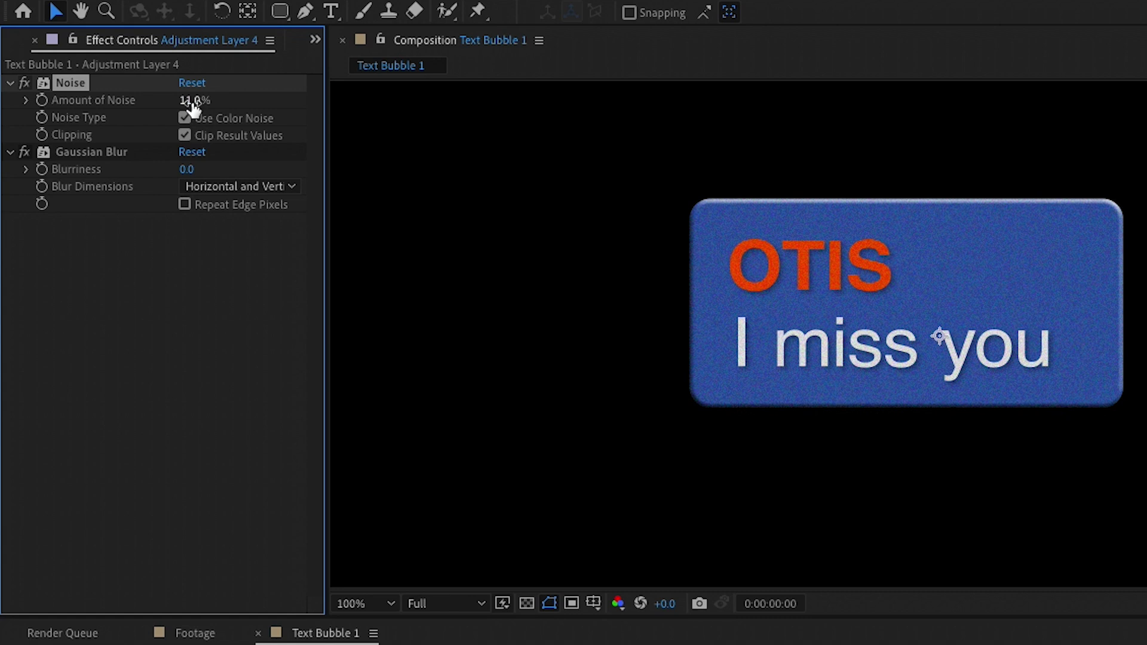
text(8)
key(Return)
Step: Set the Gaussian Blur blurriness to 3.0
click(186, 171)
click(25, 175)
mouse_move(49, 197)
mouse_down()
mouse_move(99, 207)
mouse_move(67, 198)
mouse_up()
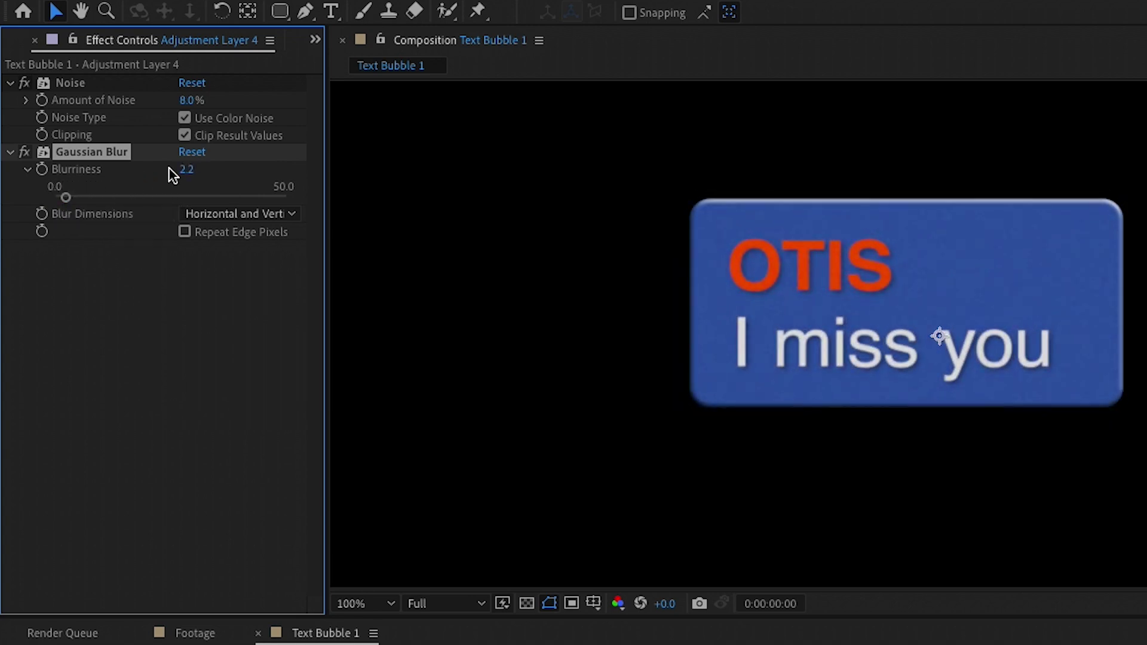
click(190, 171)
text(3)
key(Return)
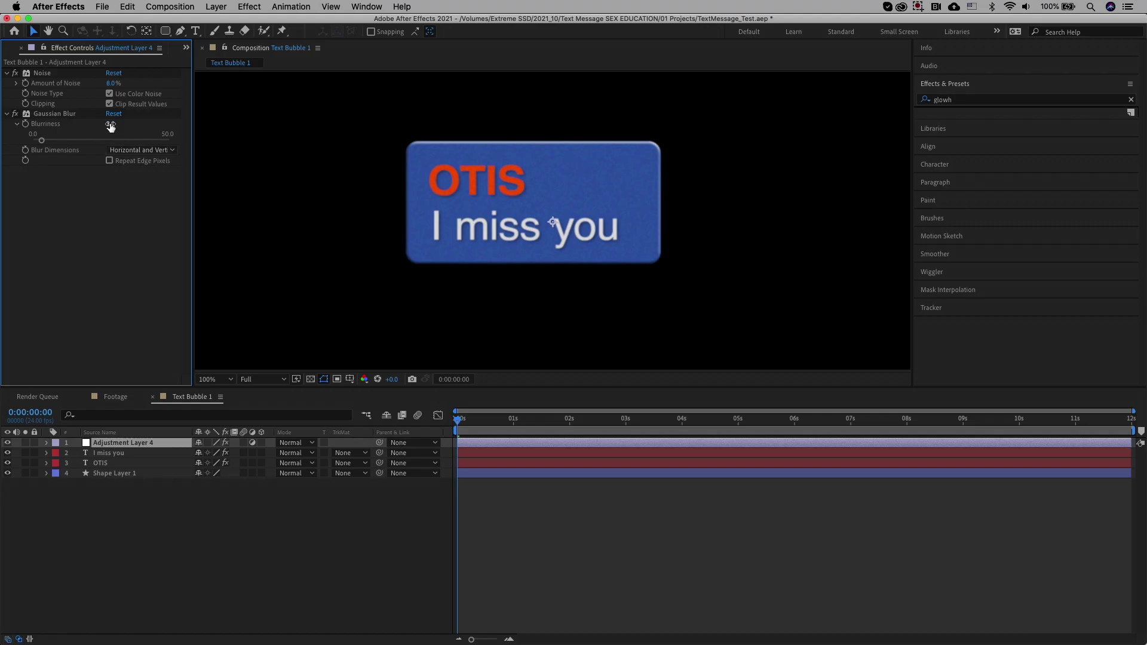
Step: Apply the Stylize Glow effect to the blue bubble's shape layer
click(951, 101)
text(glow)
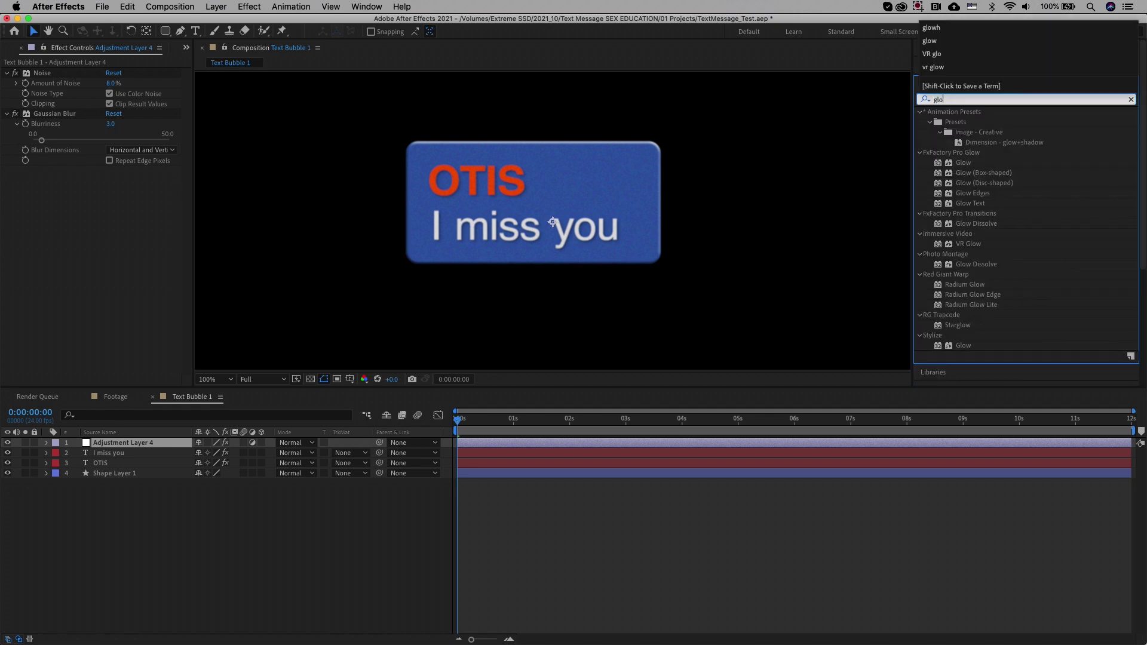
drag(964, 345, 116, 477)
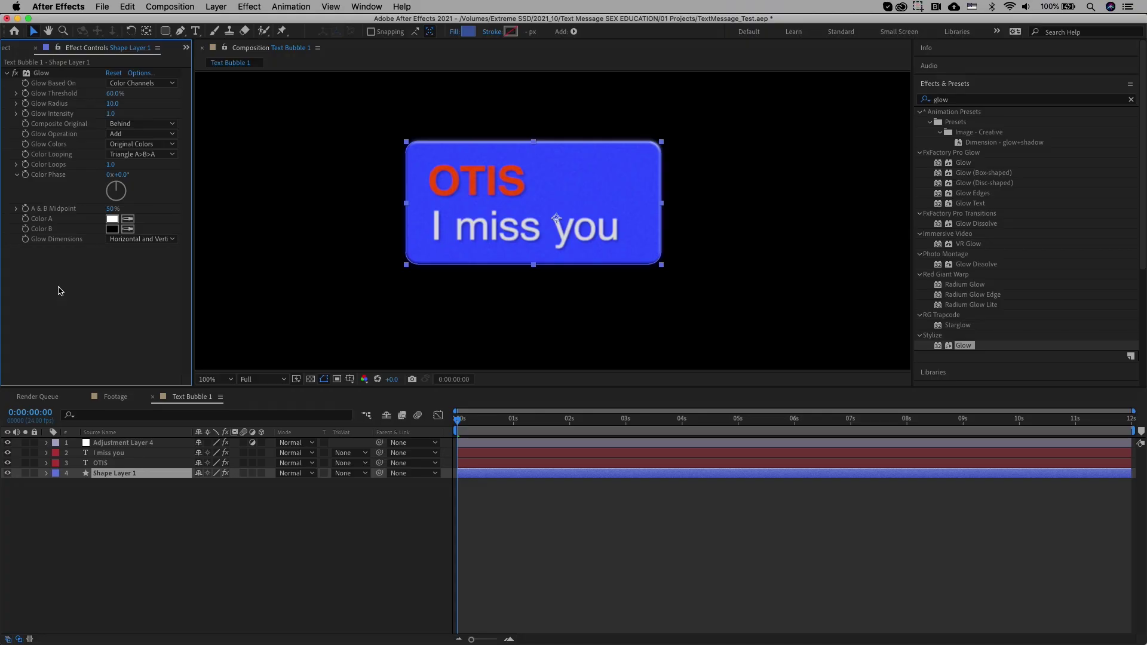
click(131, 147)
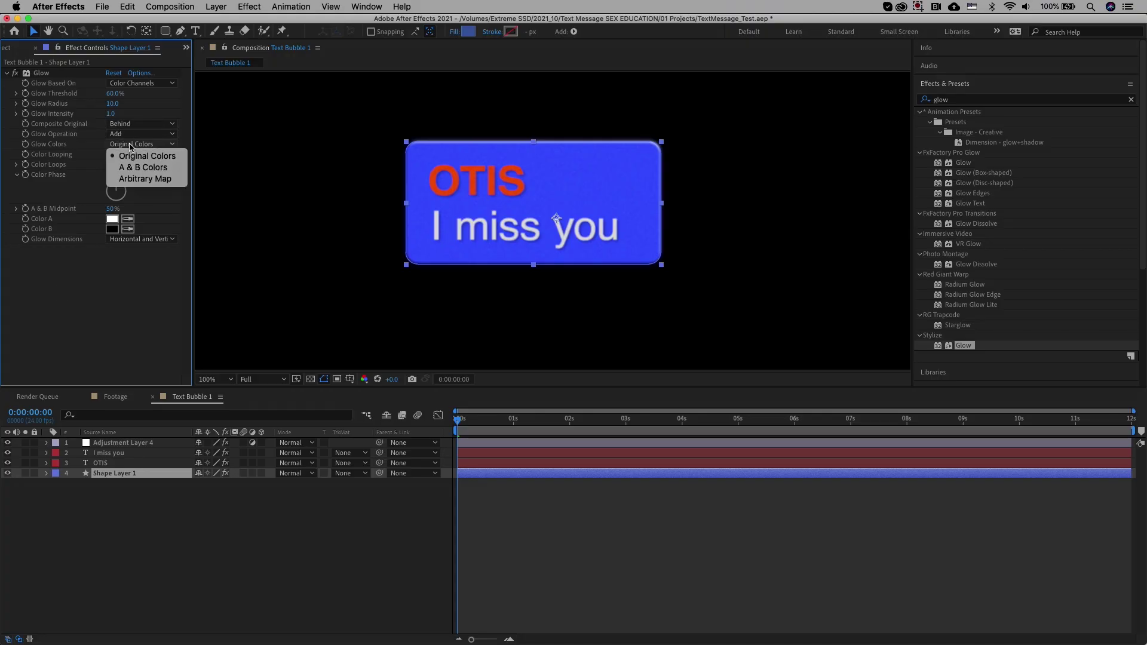
Step: Set Glow Colors to A & B Colors, with purple as Color A
click(132, 169)
click(121, 220)
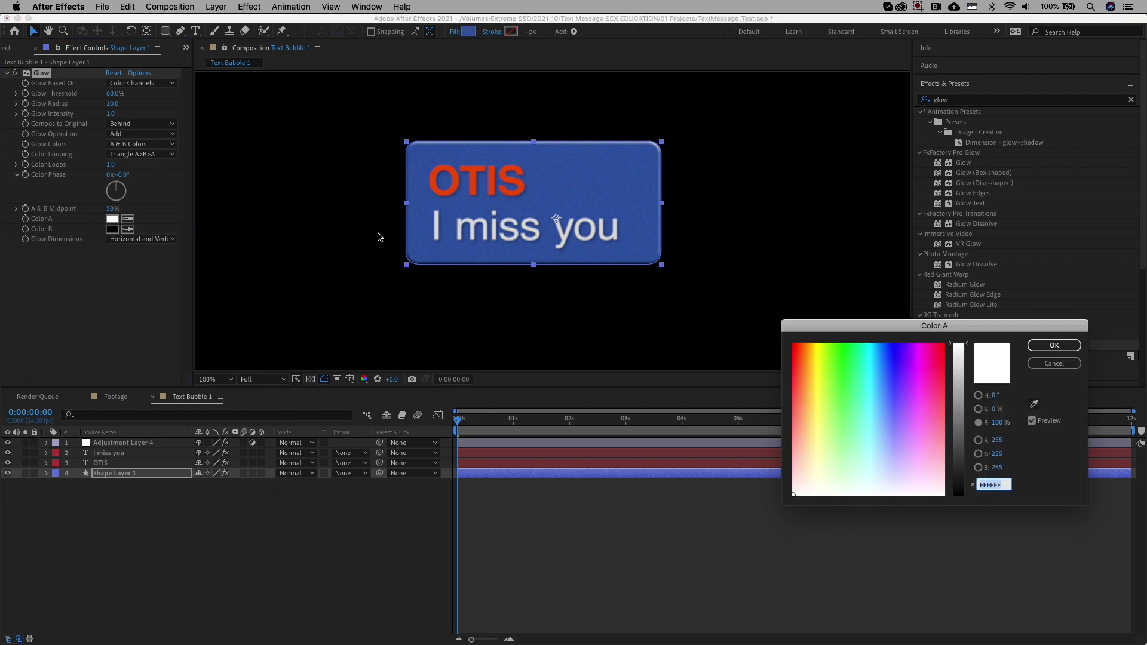
drag(908, 395, 915, 383)
drag(961, 415, 959, 432)
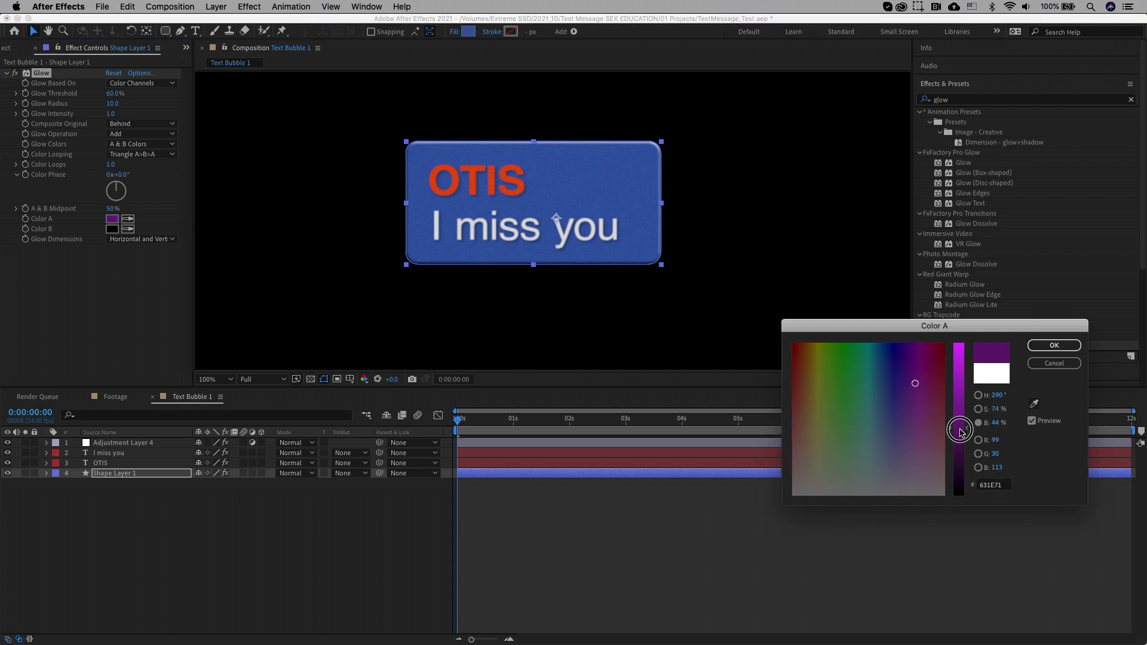
click(1054, 345)
Step: Make Color B a light cyan and brighten Color A to a vivid purple
click(112, 229)
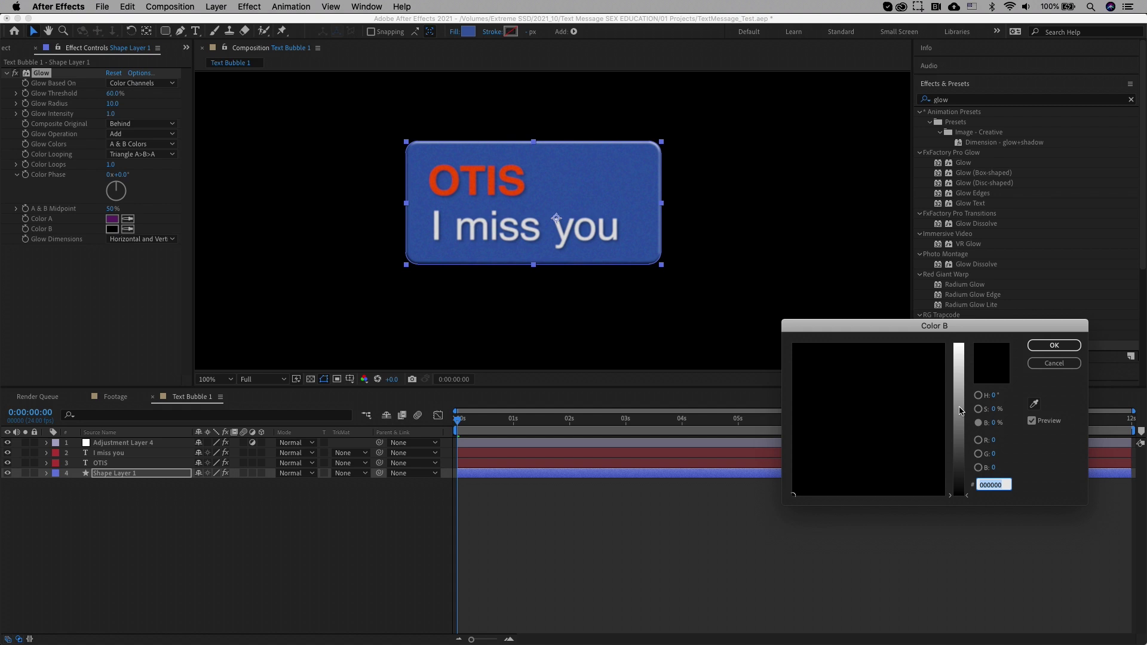
drag(962, 410, 960, 344)
drag(878, 406, 874, 415)
click(1054, 346)
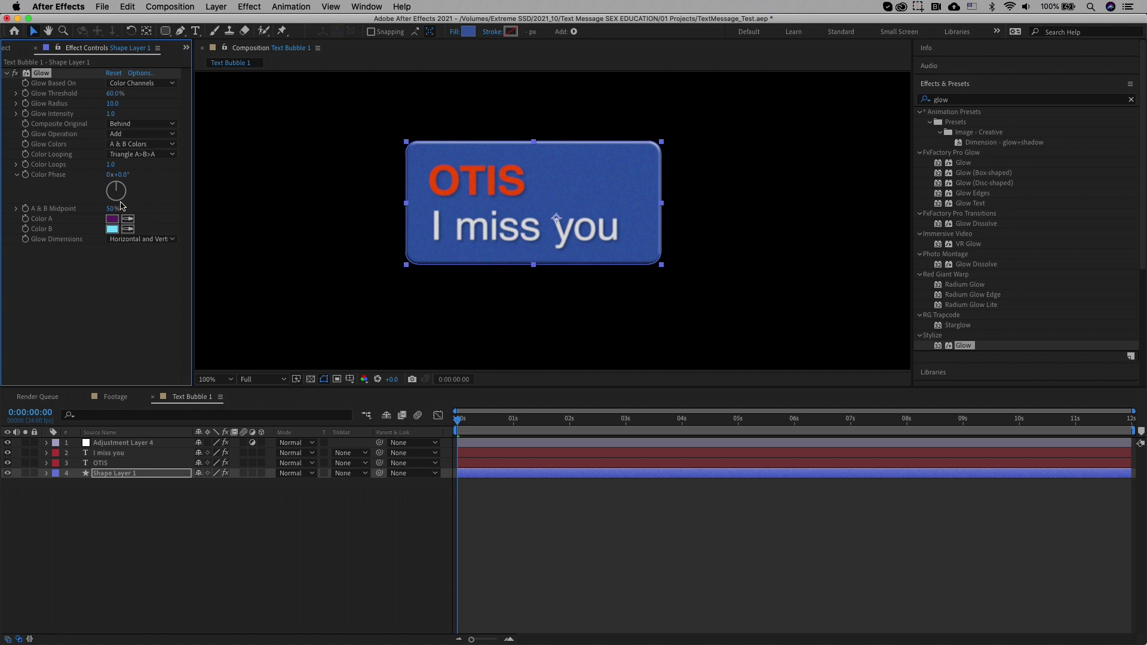
click(112, 219)
drag(959, 383, 959, 344)
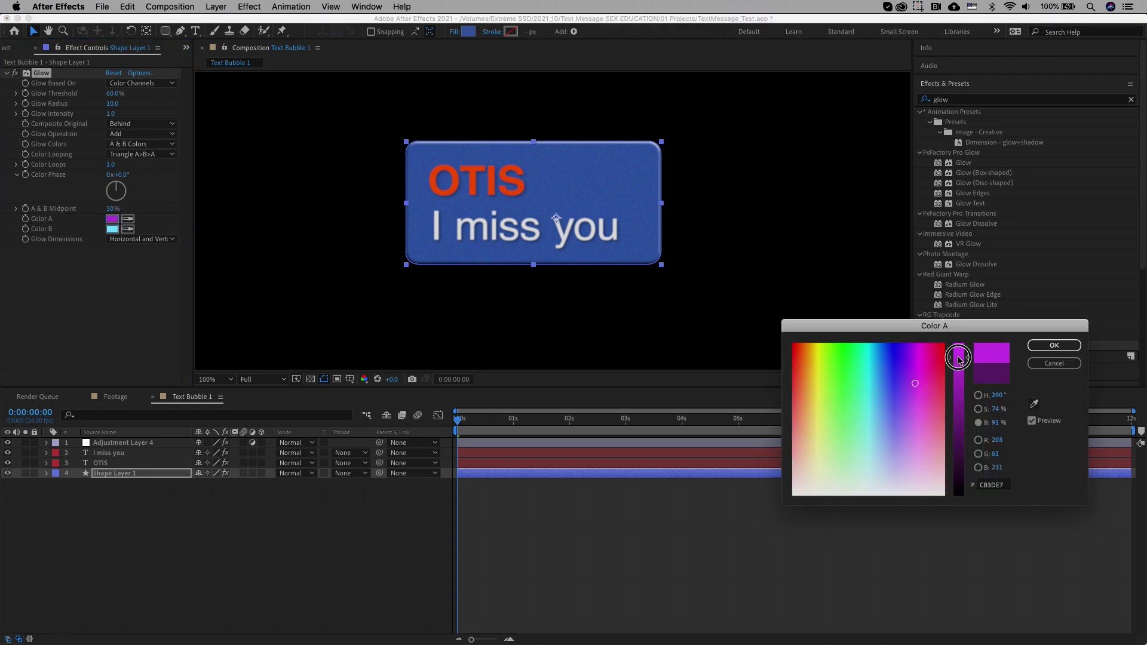
click(1054, 346)
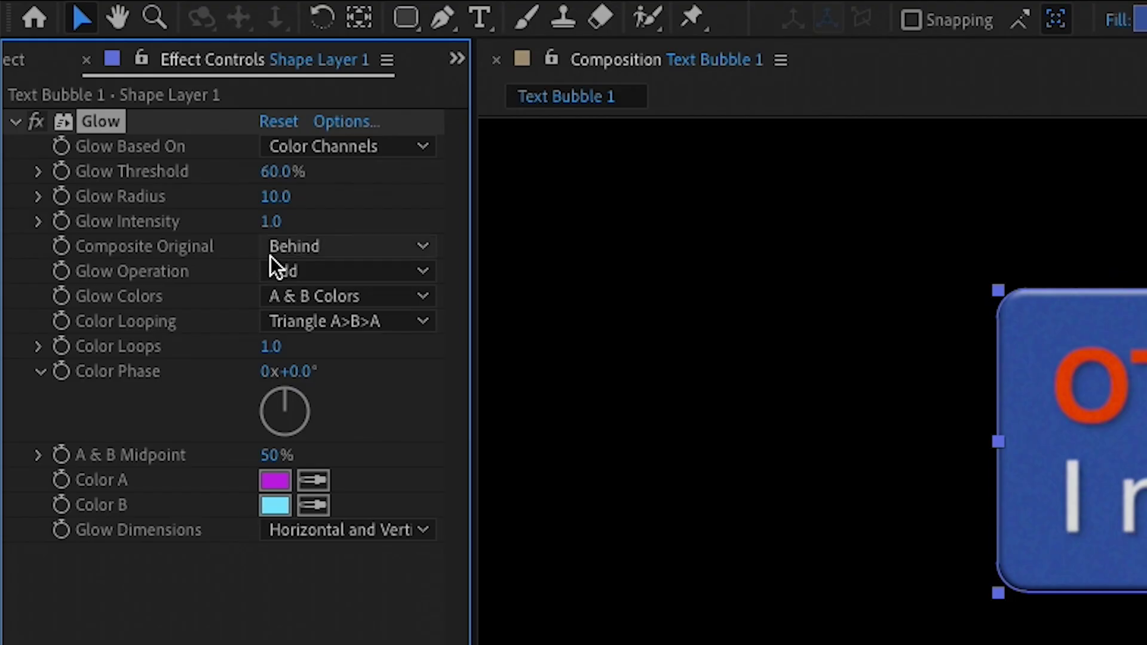
Step: Set the bubble's Glow Threshold to 10%, Glow Radius to 10 and Glow Intensity to 4
drag(275, 196, 296, 192)
click(285, 173)
text(10)
key(Return)
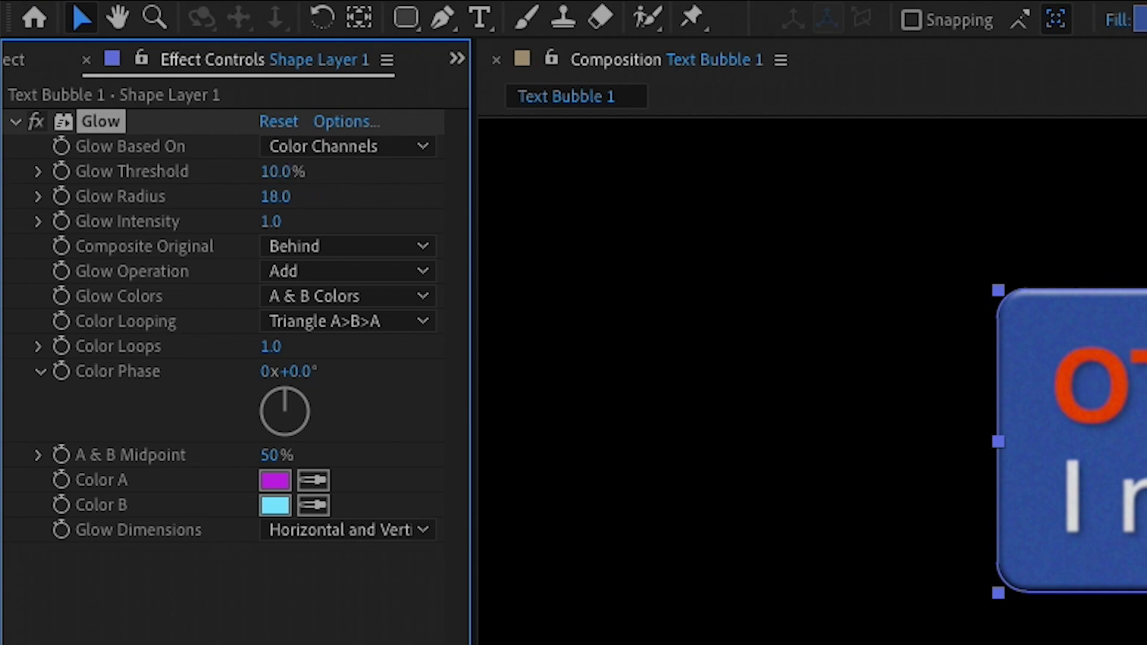
click(281, 196)
text(10)
key(Return)
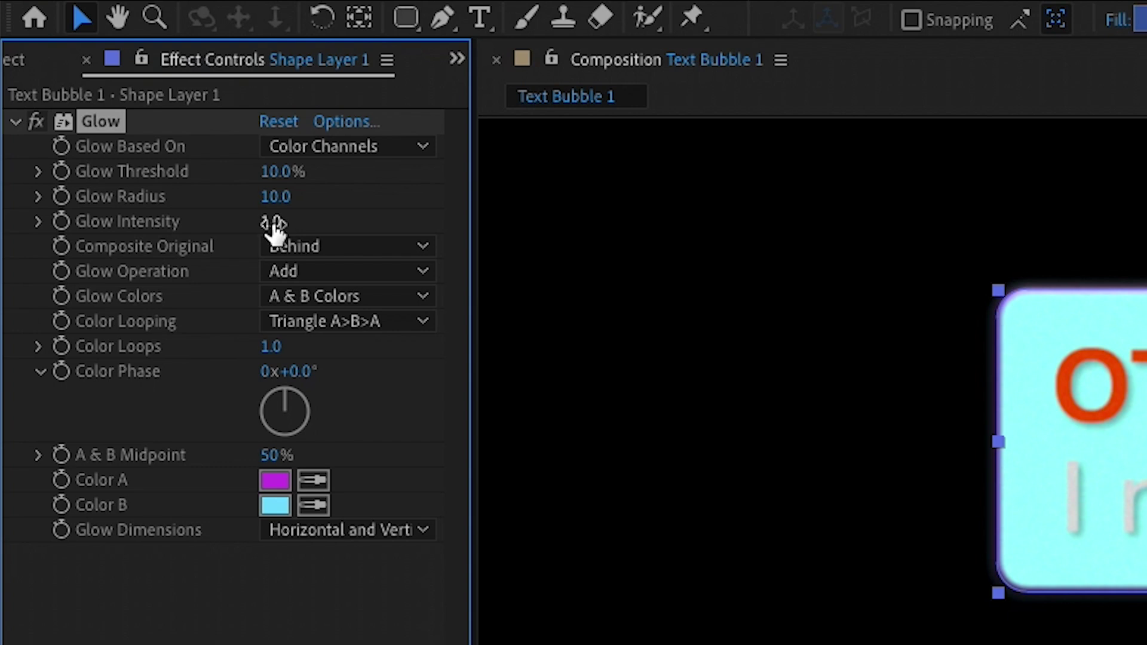
click(274, 222)
text(4)
key(Return)
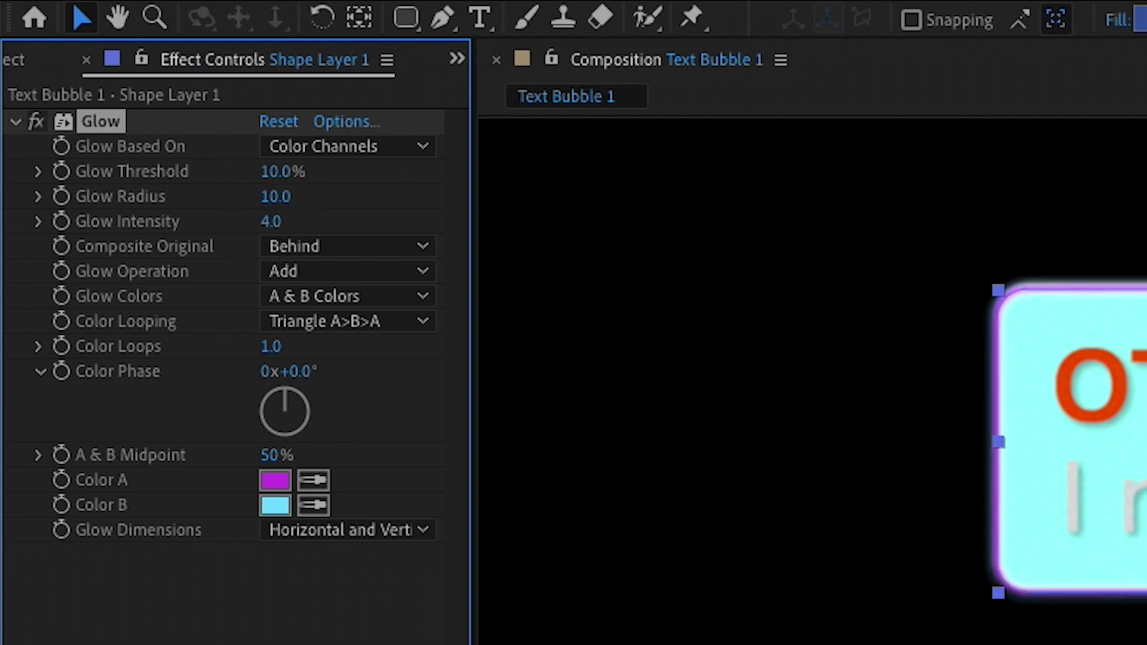
Step: Set Composite Original to On Top, then deselect the layer to judge the glow
click(324, 250)
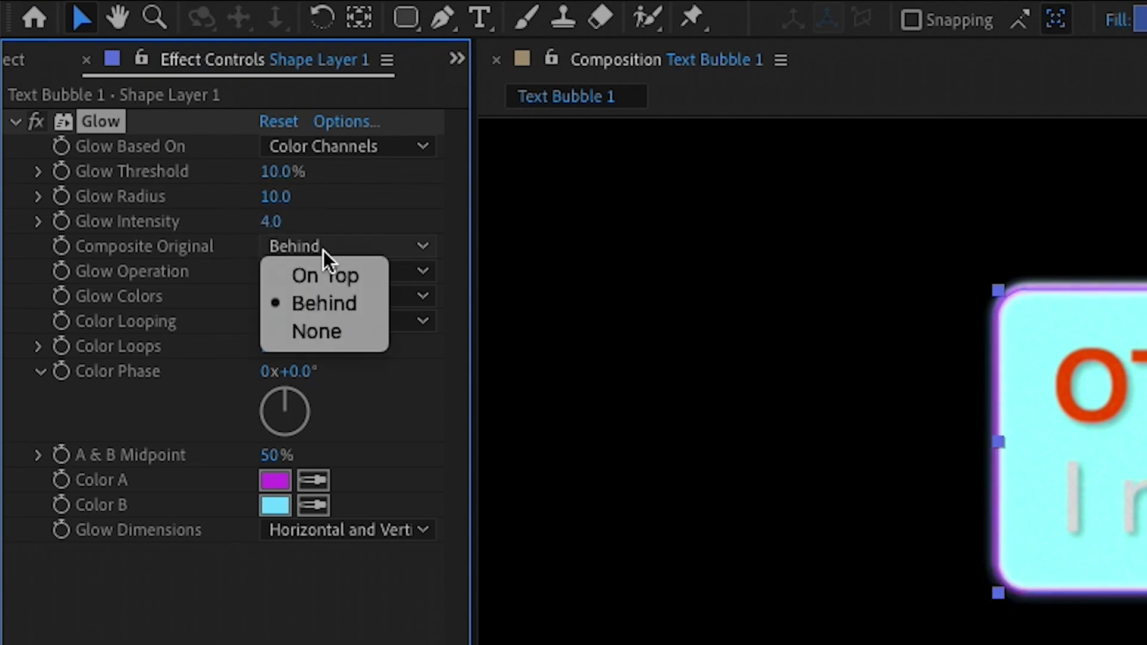
click(327, 281)
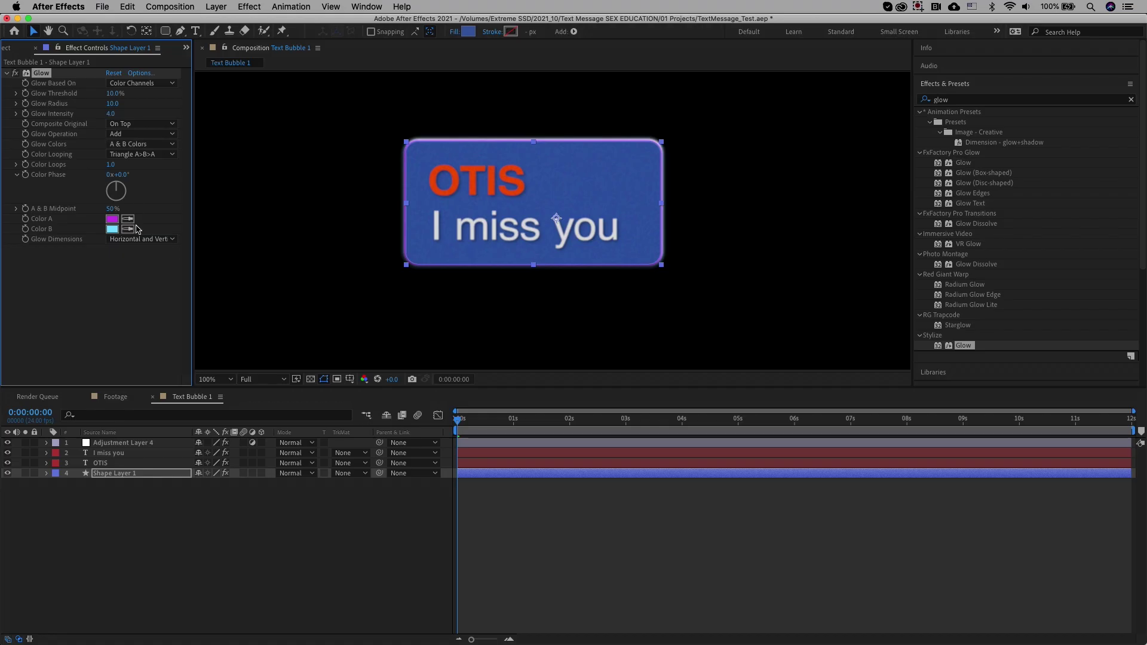
click(132, 286)
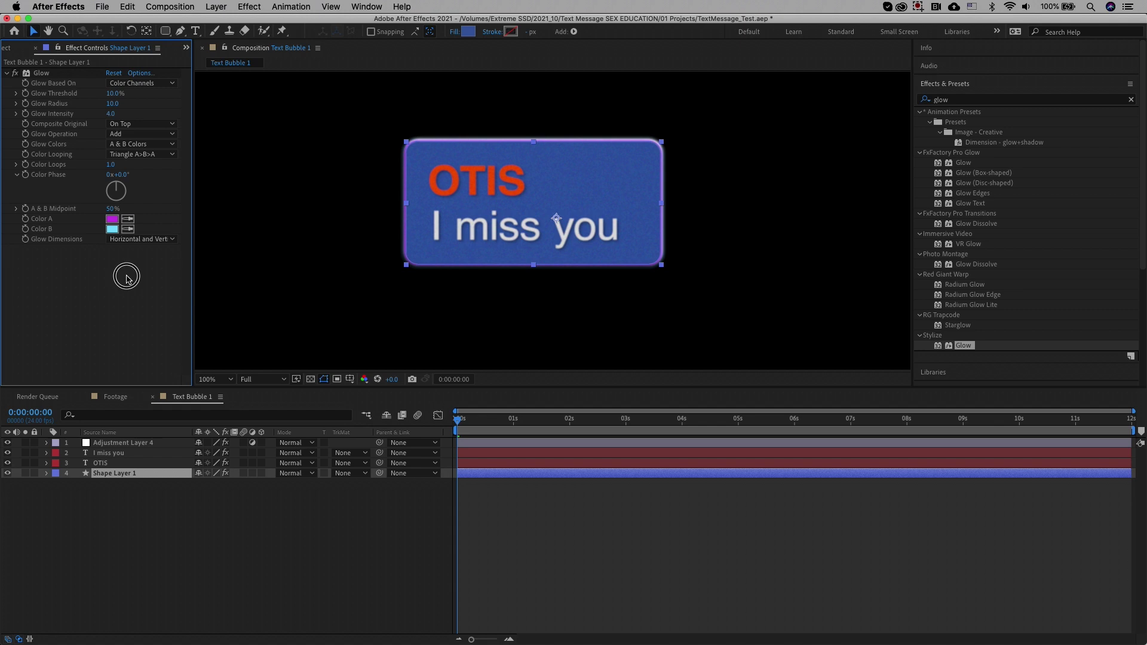
click(210, 554)
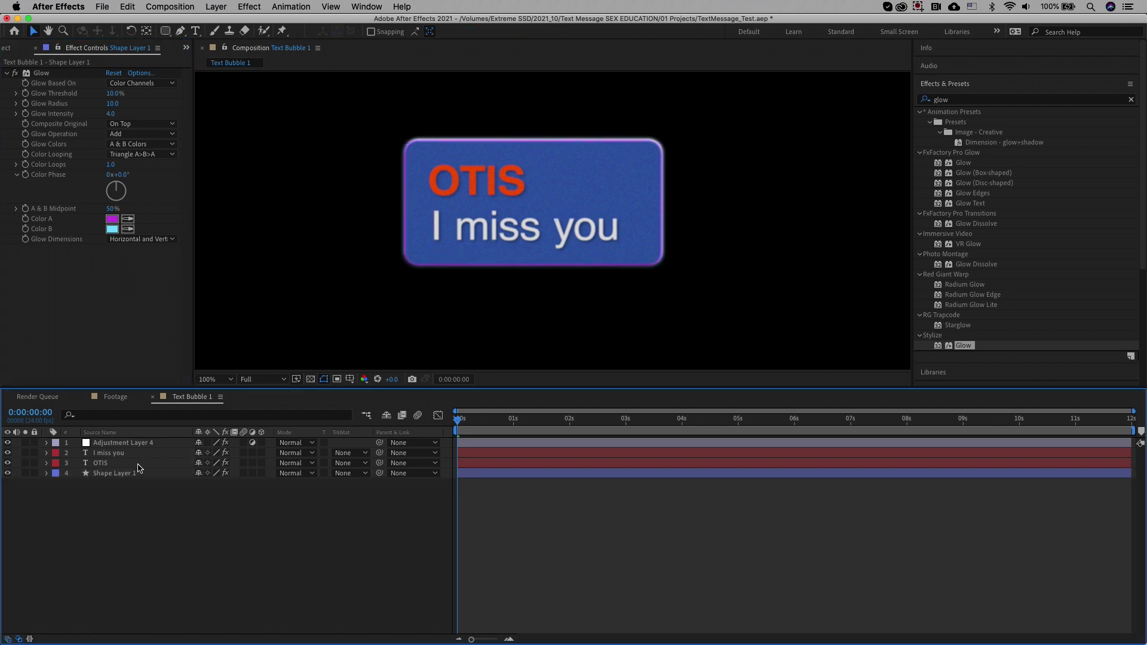
Step: Reduce the Glow Radius to 8 and change Color A to violet 973EE7
click(112, 104)
text(8)
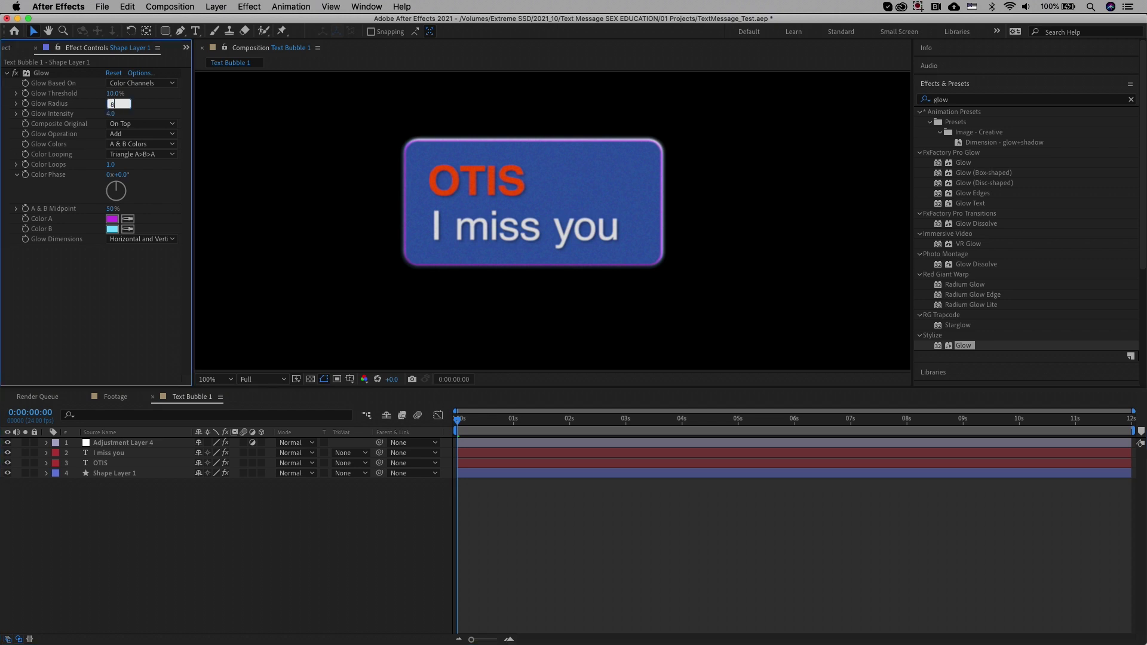
key(Return)
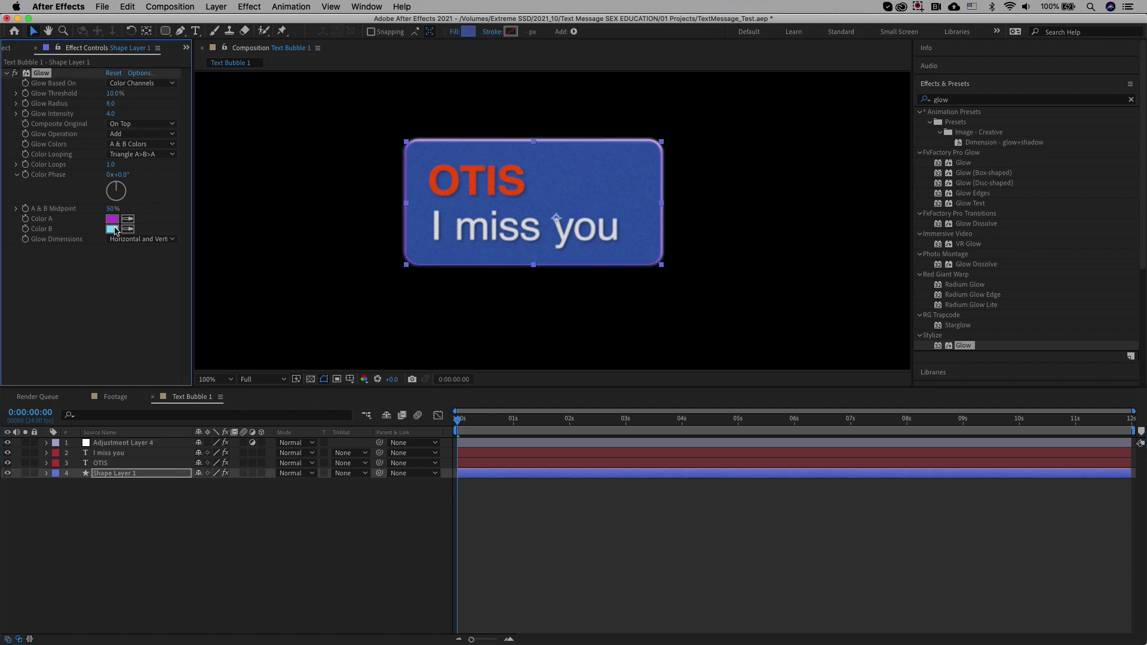
click(112, 219)
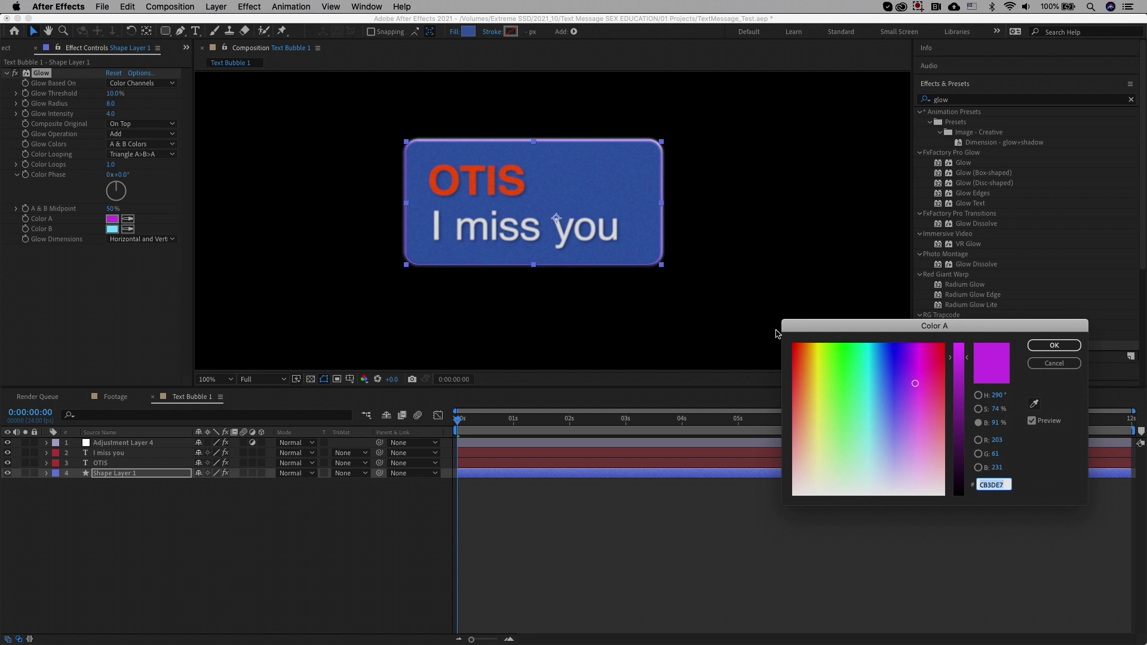
click(908, 383)
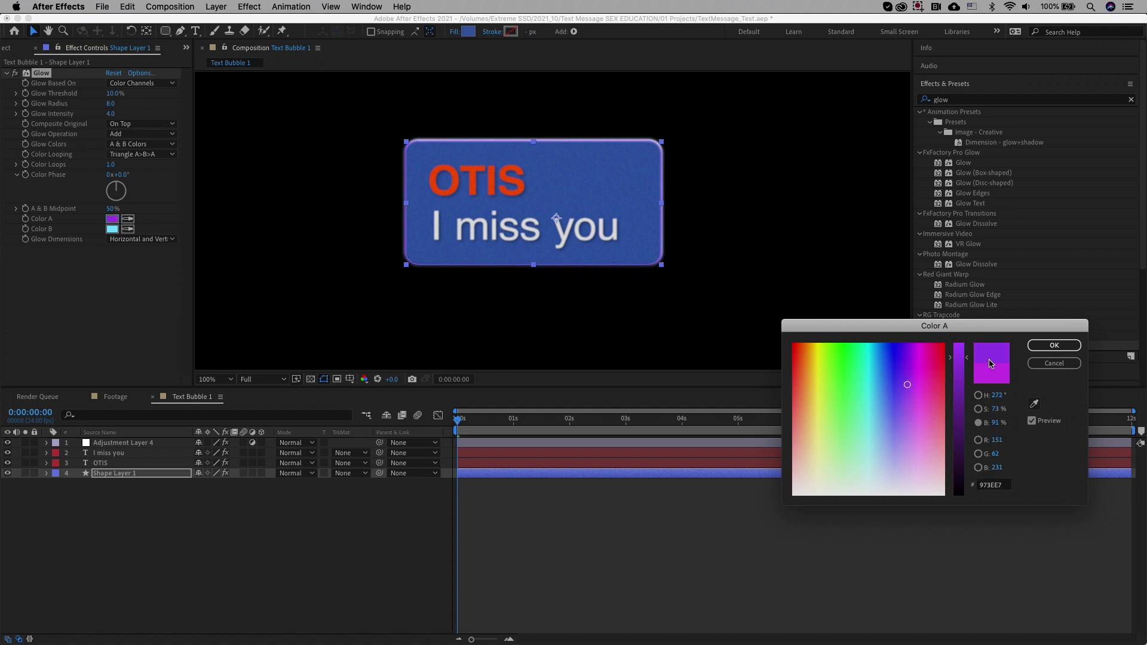
click(1054, 345)
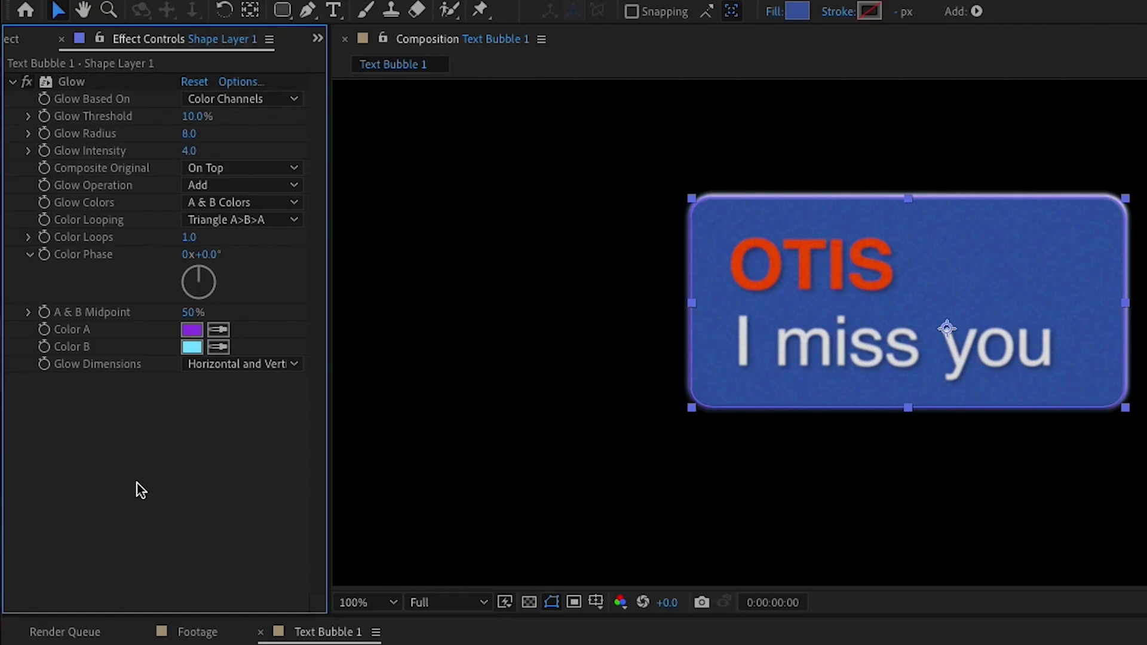
click(209, 641)
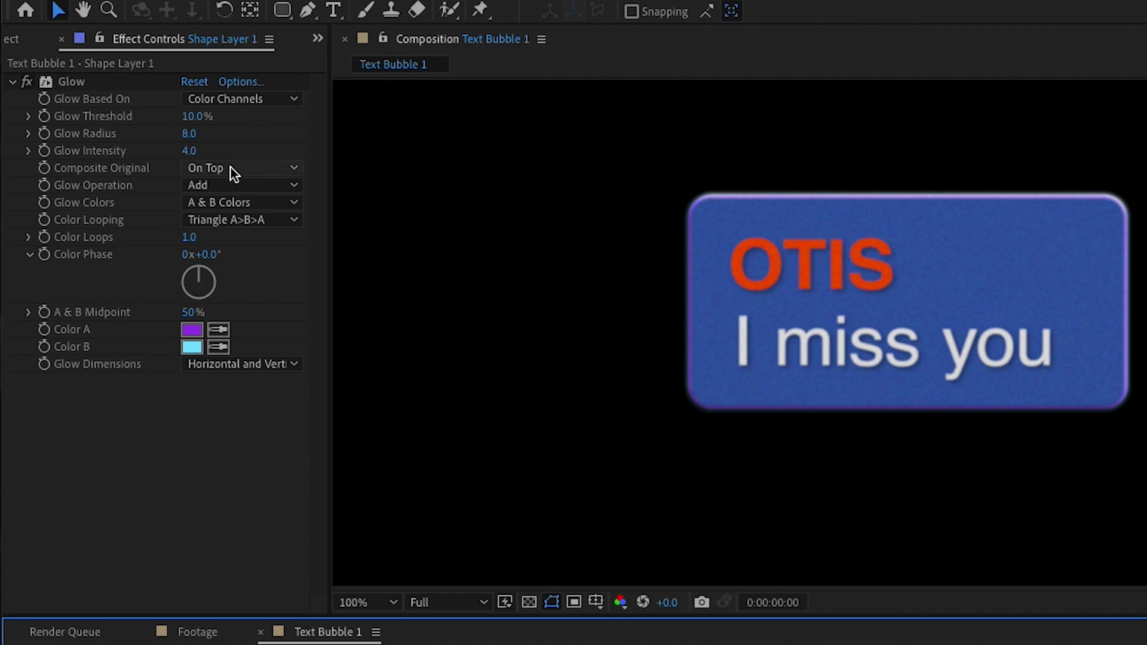
Step: Toggle the glow off to compare, and set the viewer magnification to Fit
click(27, 82)
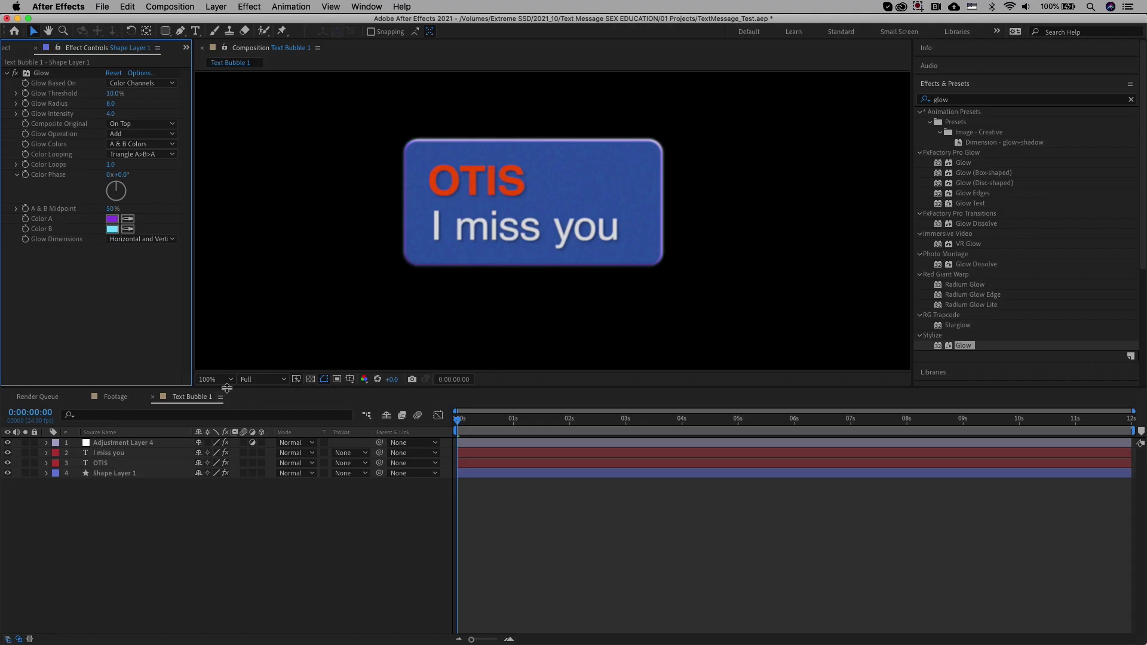
click(215, 380)
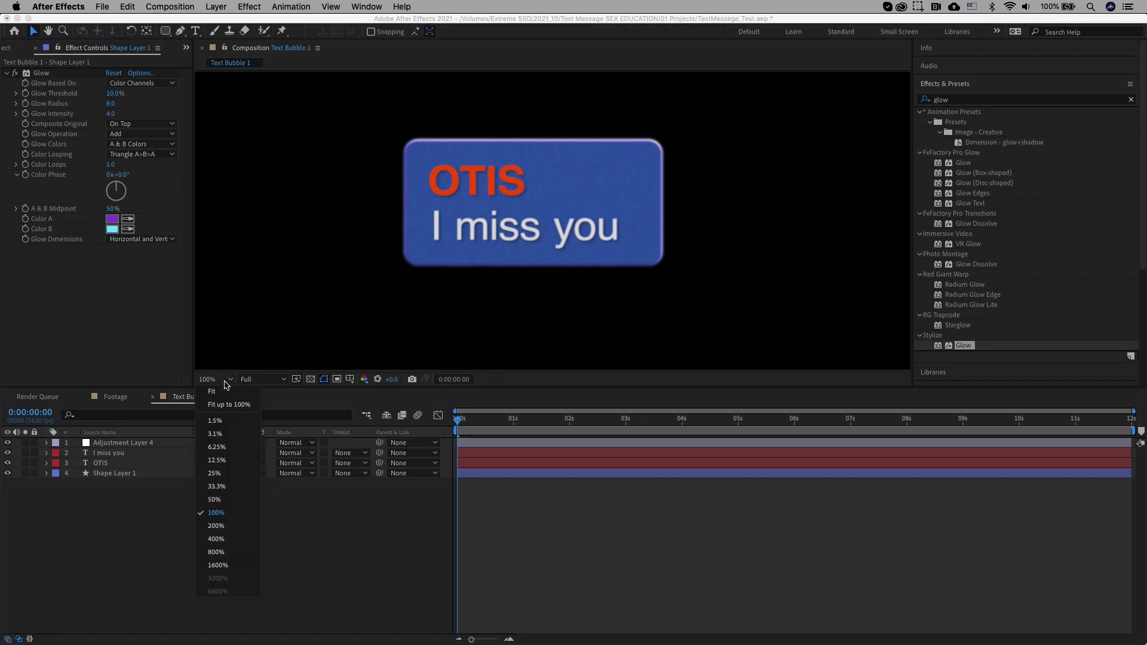
click(226, 393)
click(251, 535)
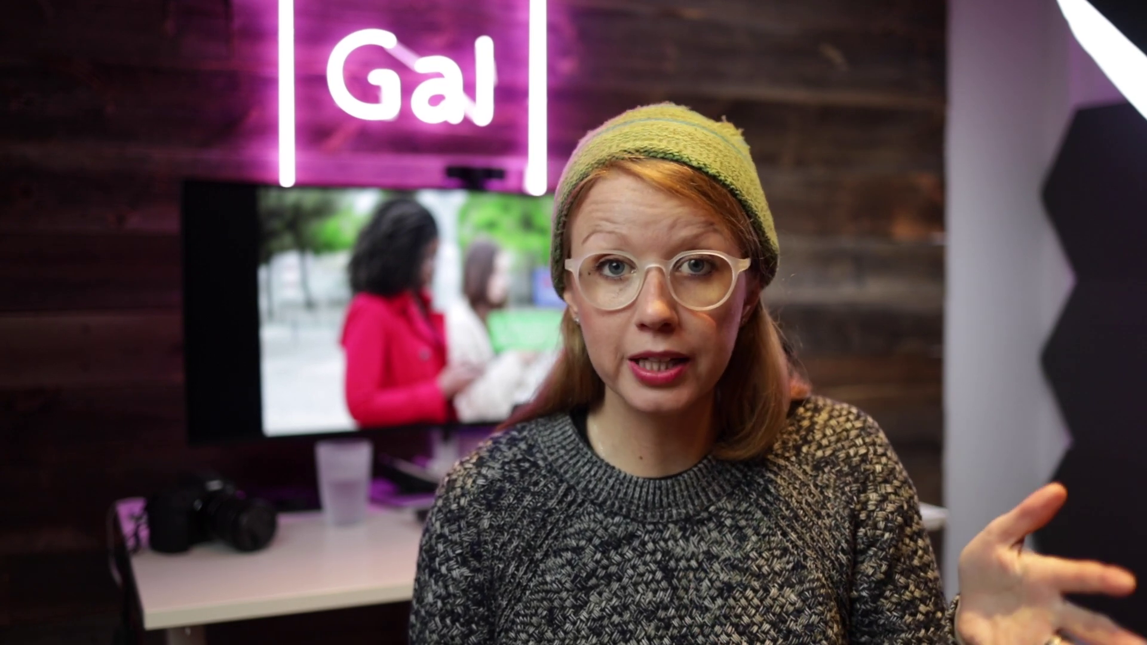
Step: Duplicate the Text Bubble 1 composition from the Project panel with Edit > Duplicate
click(32, 204)
click(123, 7)
click(158, 153)
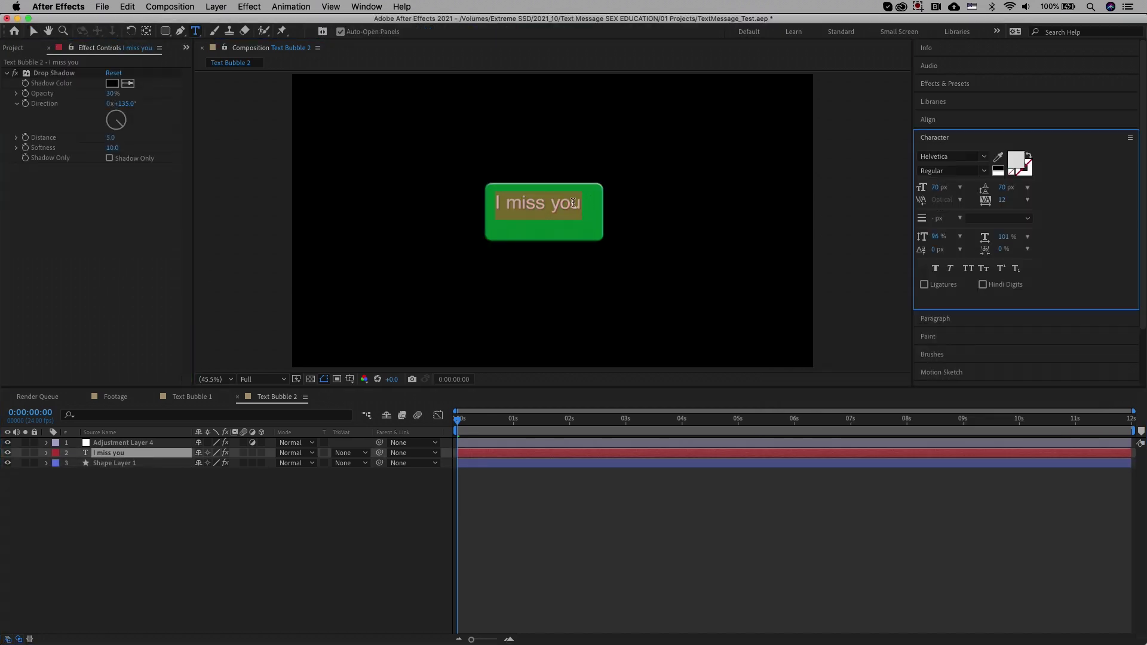
Step: Retype the green bubble's message as 'I miss you too :)', then select all four Text Bubble 1 layers
text(I miss you too :))
key(Return)
text(Wh)
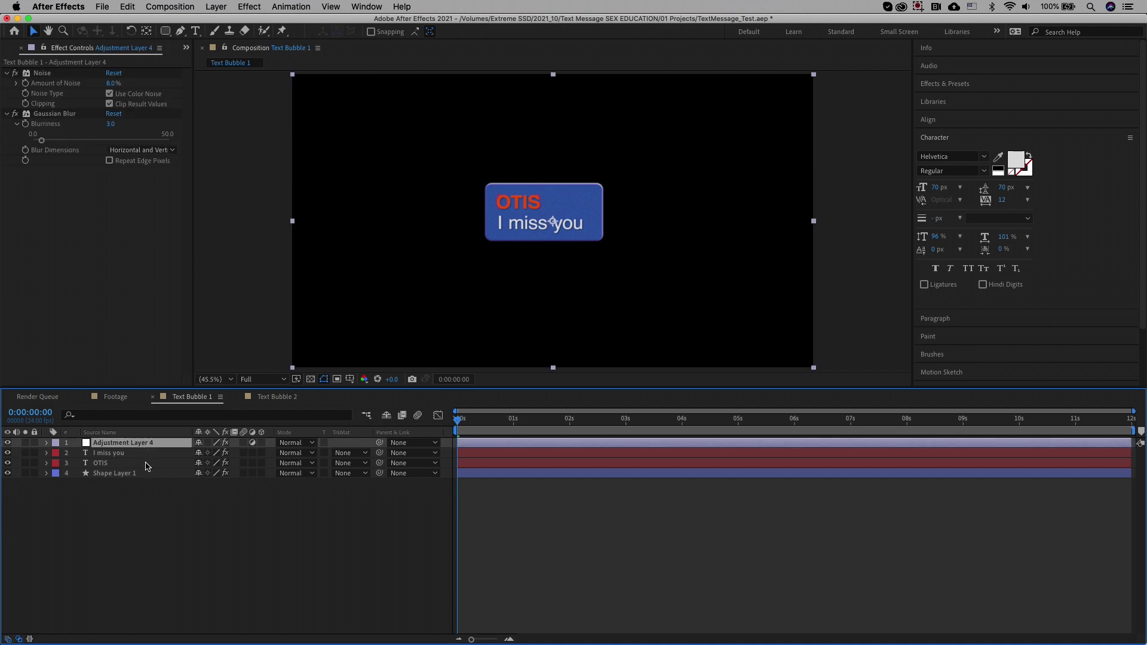
shift+click(138, 474)
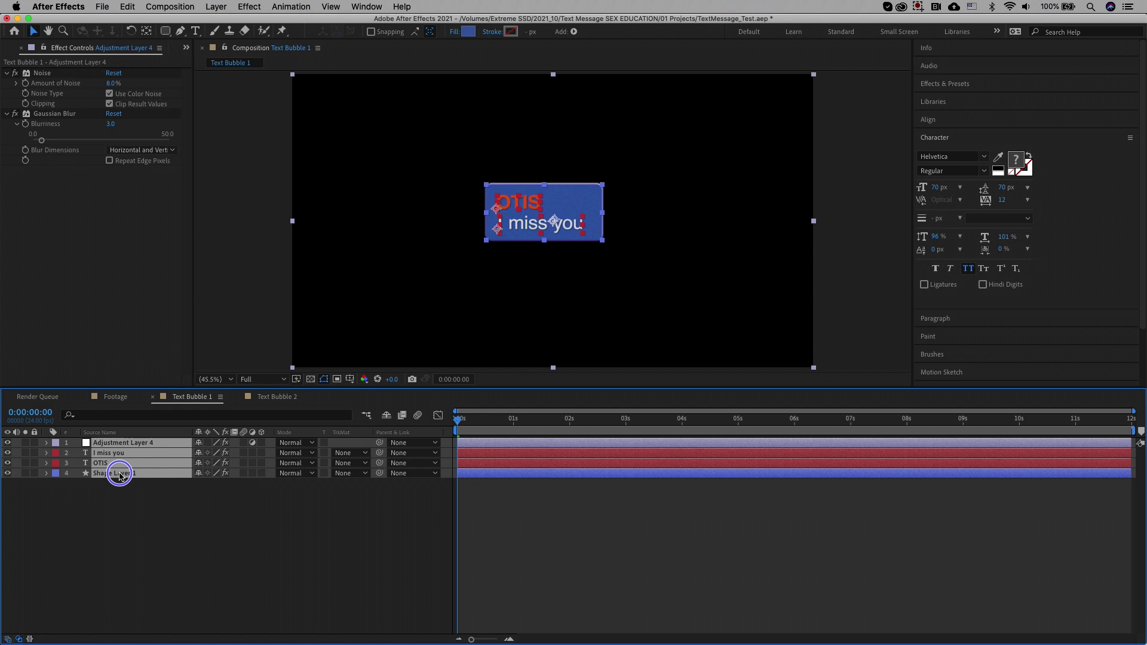
Step: Pre-compose the four Text Bubble 1 layers into a nested composition named Bubble Animate 1
right_click(119, 476)
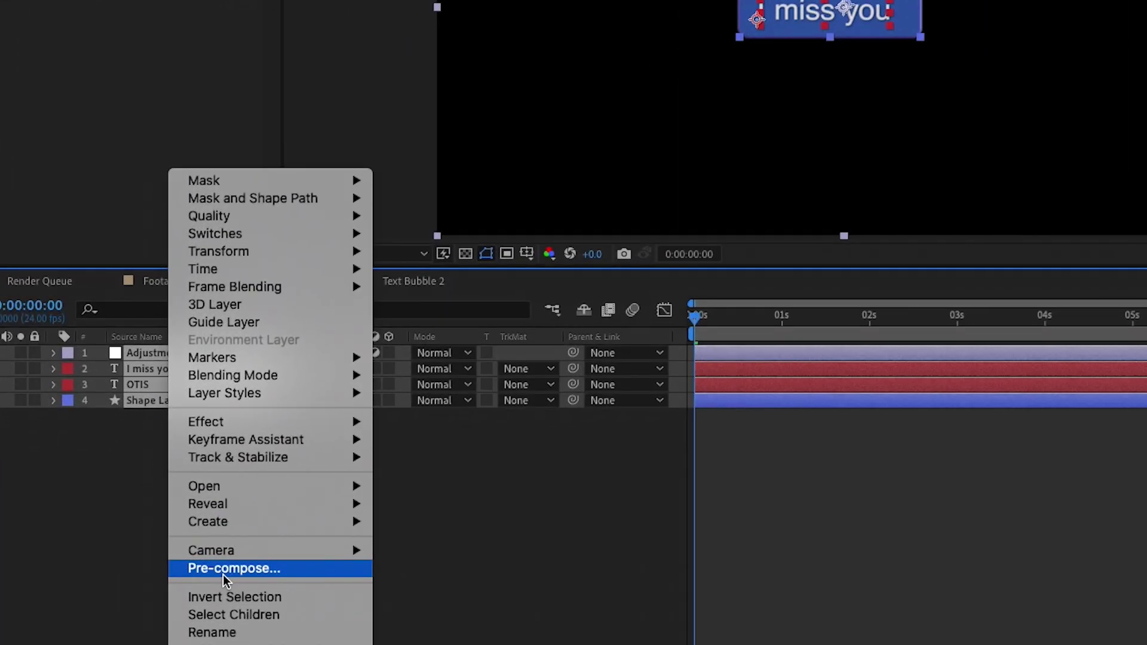
click(224, 574)
text(Bubble Animate 1)
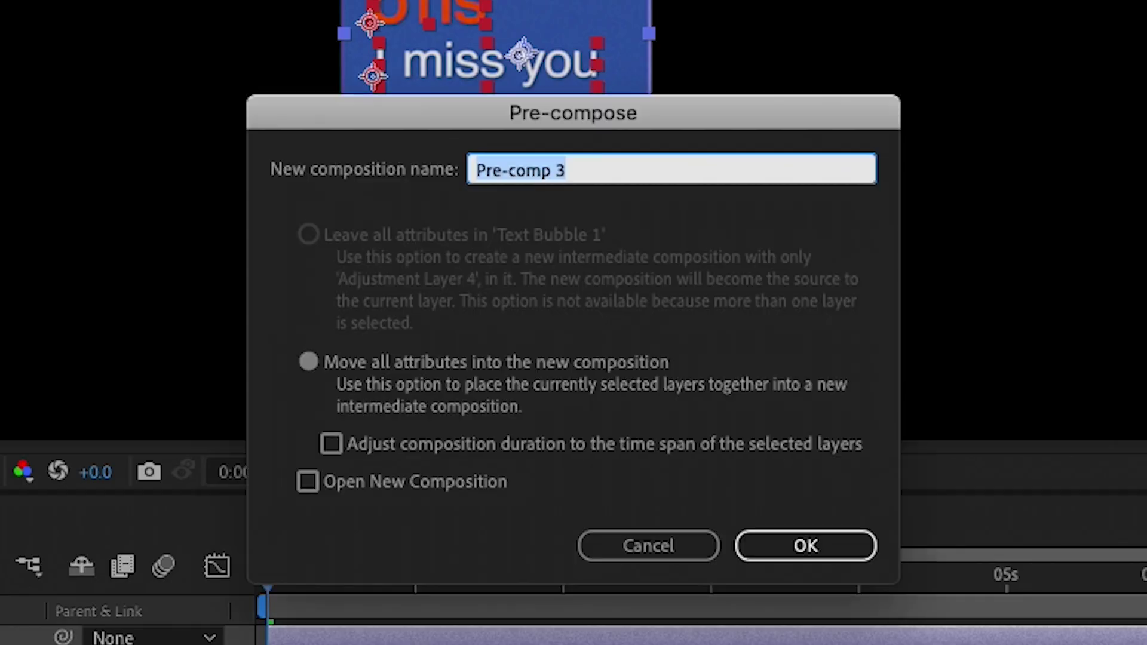
click(814, 549)
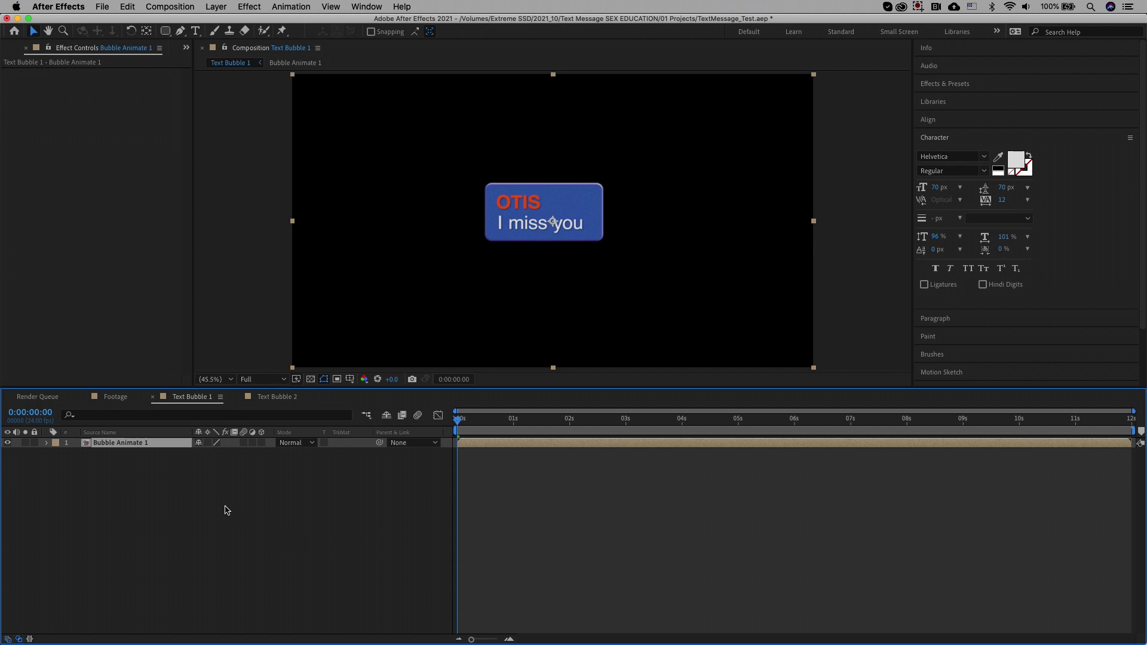
Step: Scrub the Anchor Point onto the bubble's bottom-left corner at 713.0, 607.0
click(57, 454)
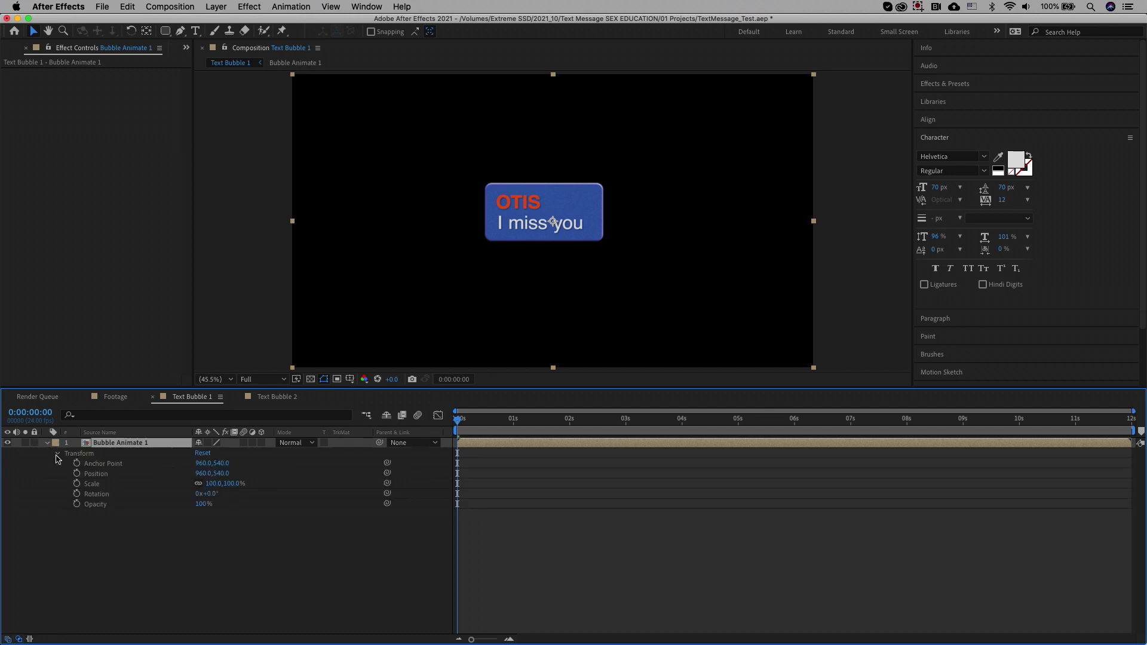
click(110, 466)
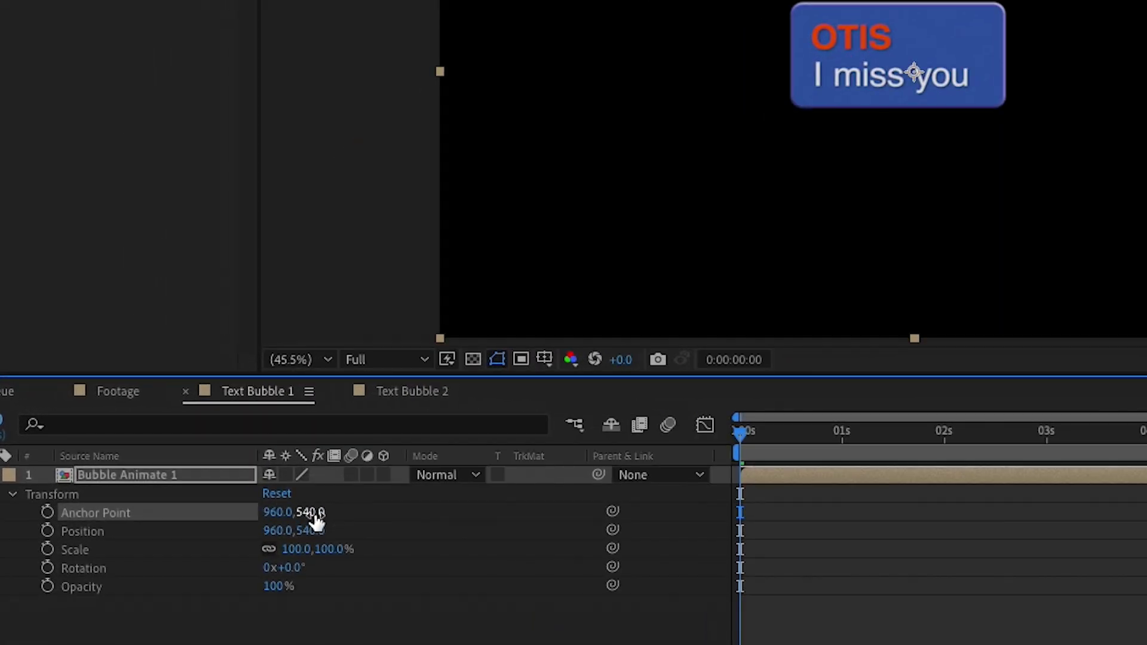
drag(315, 518, 393, 509)
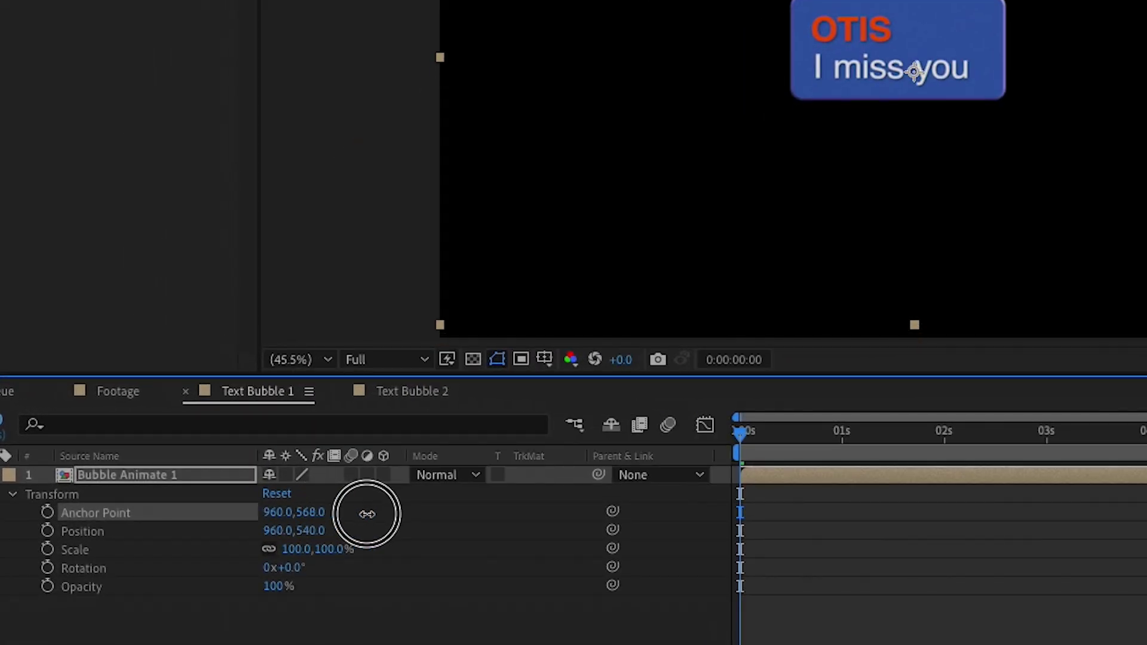
drag(276, 518, 150, 530)
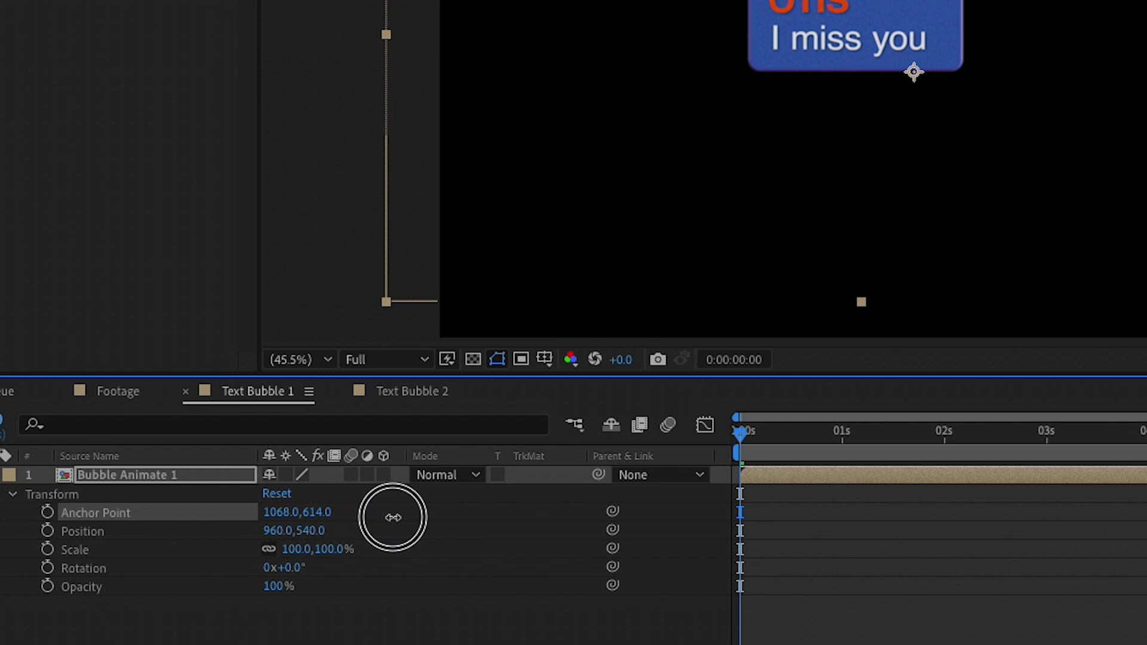
drag(5, 528, 28, 541)
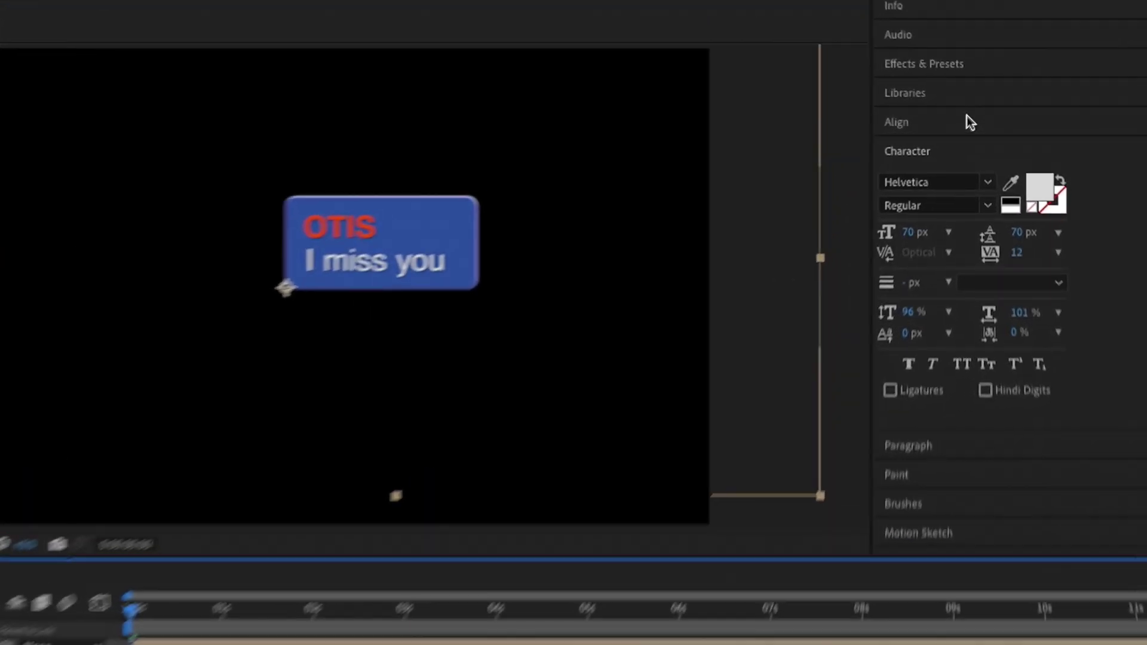
Step: Align the bubble layer horizontally and vertically in the composition with the Align panel
click(970, 119)
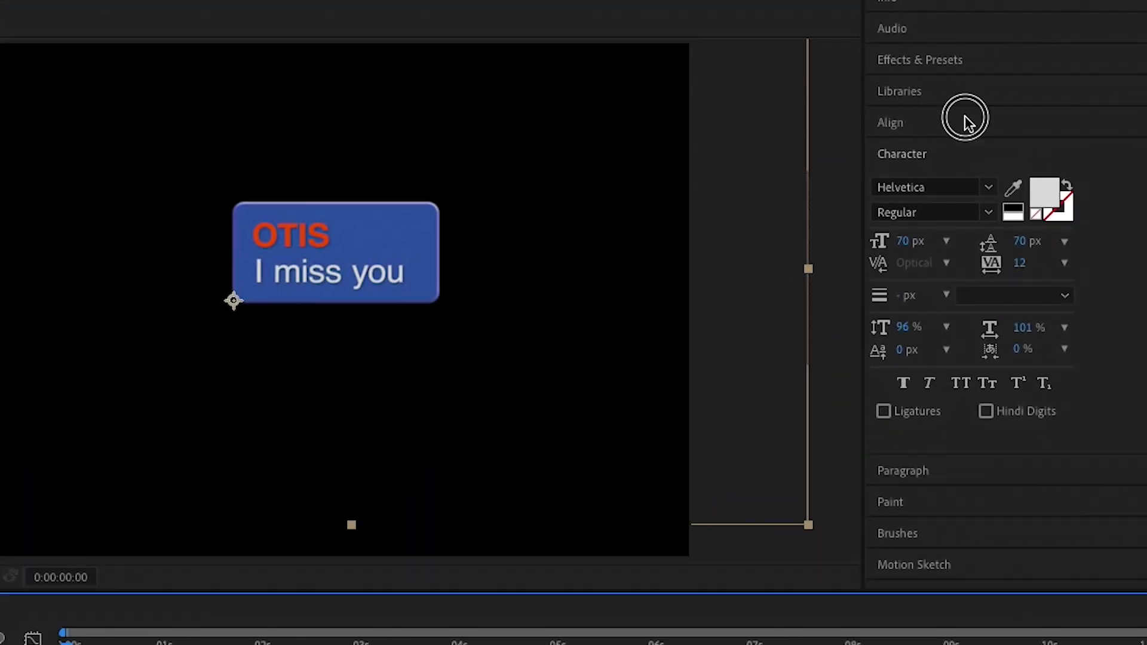
click(957, 174)
click(1026, 174)
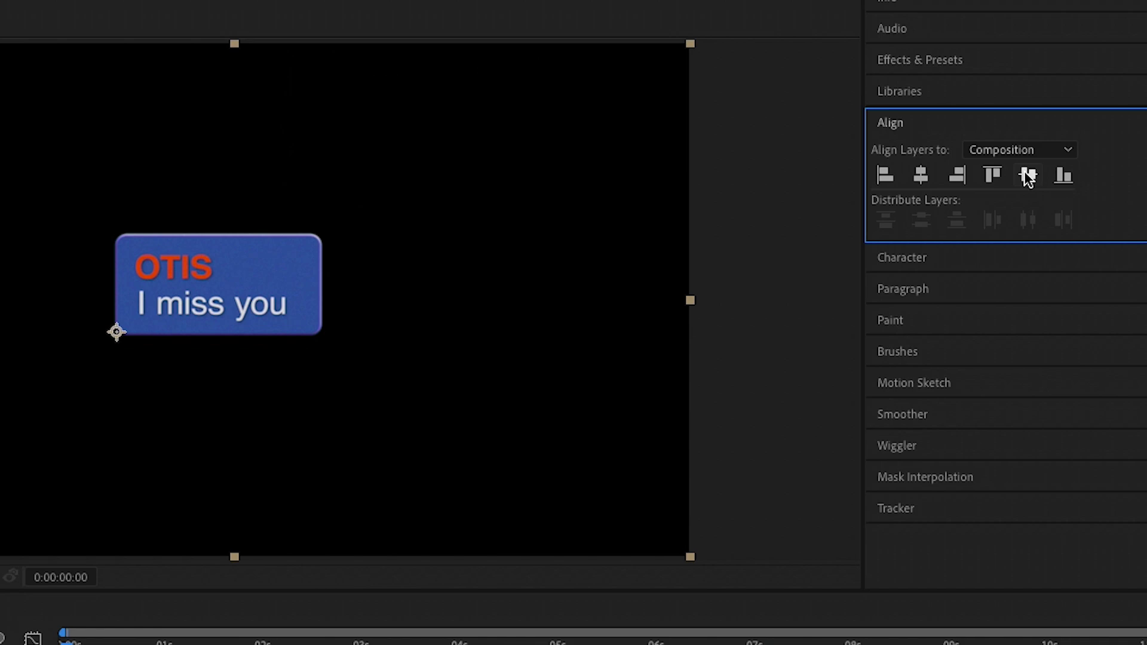
click(466, 423)
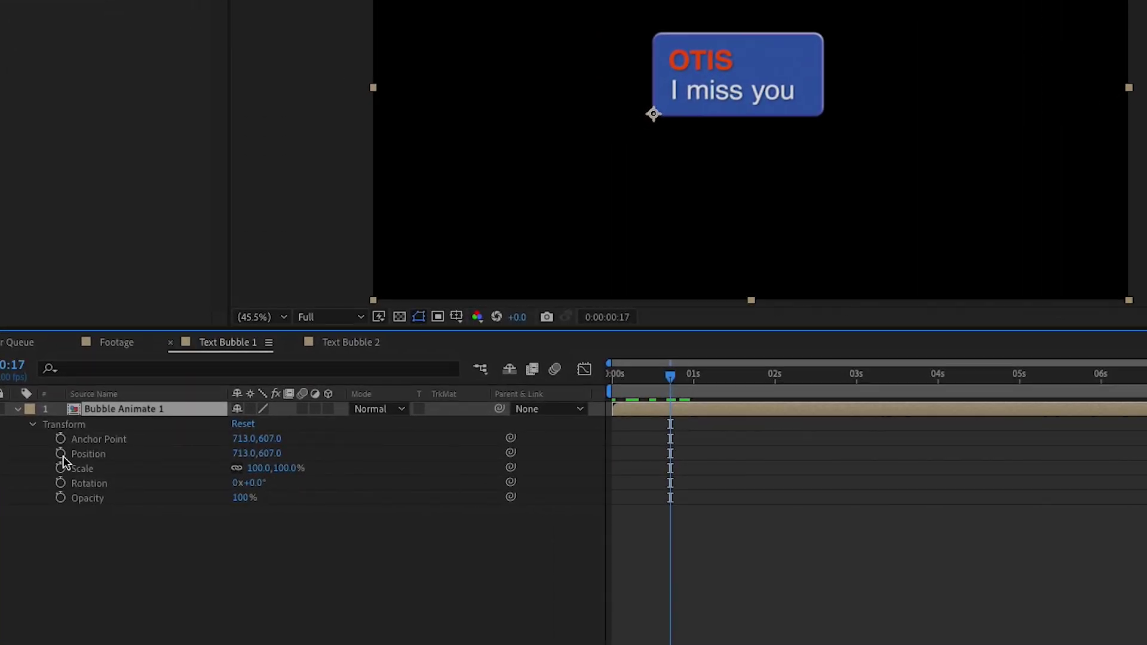
Step: Add Position and Scale keyframes, with Scale 0% at the earlier start frame
click(76, 473)
click(60, 468)
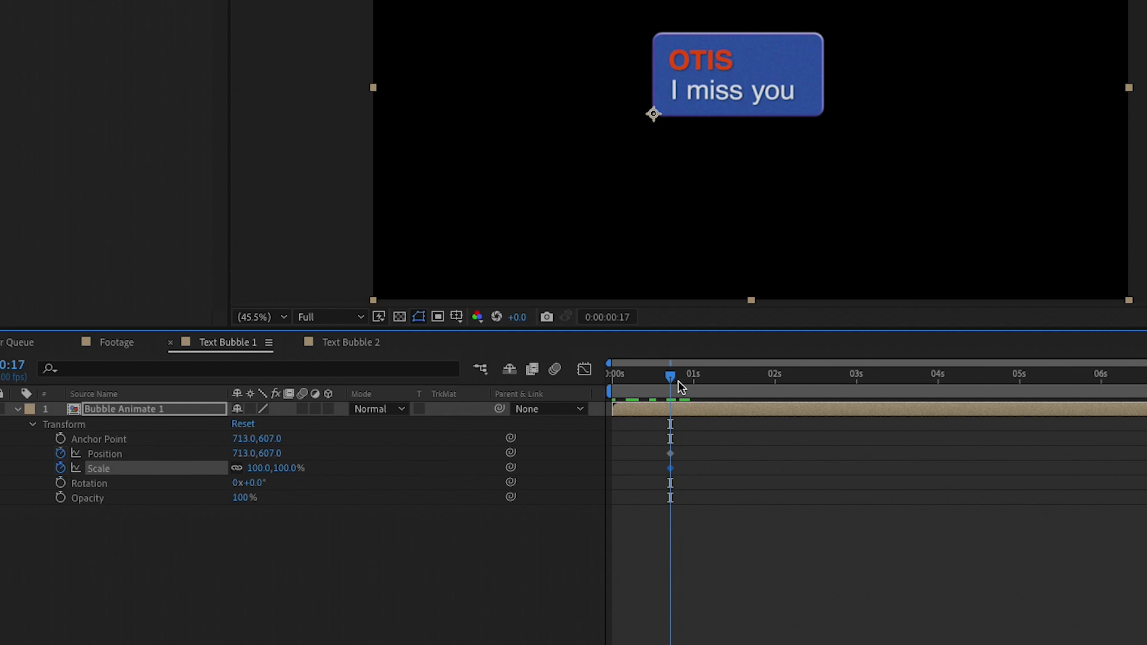
drag(670, 381, 635, 387)
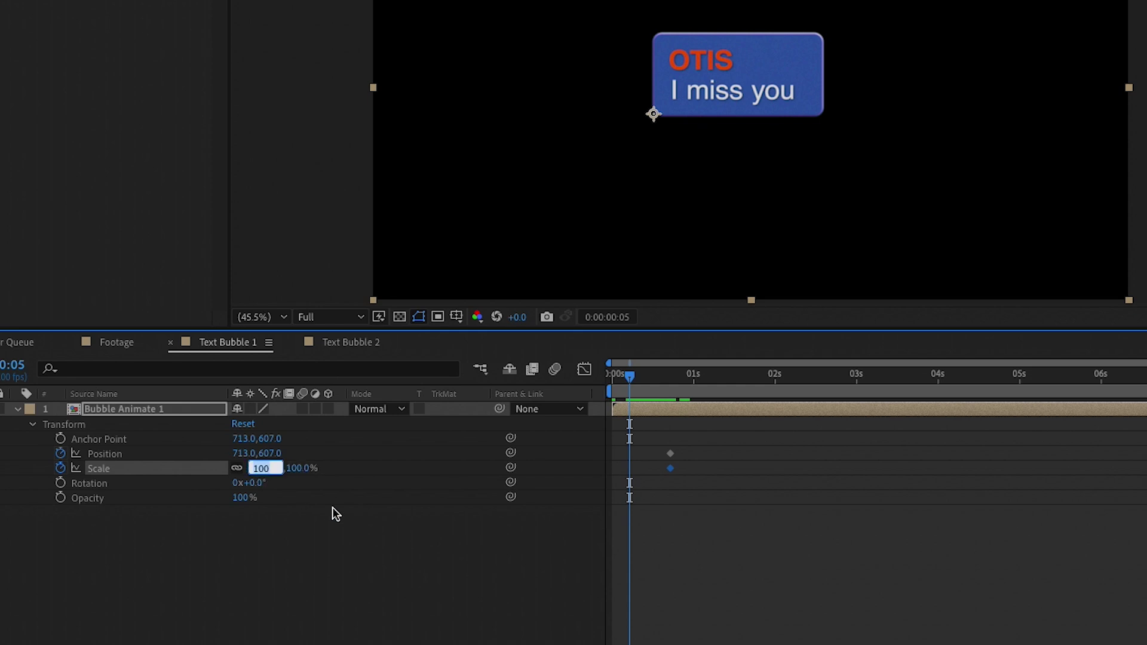
text(0)
key(Return)
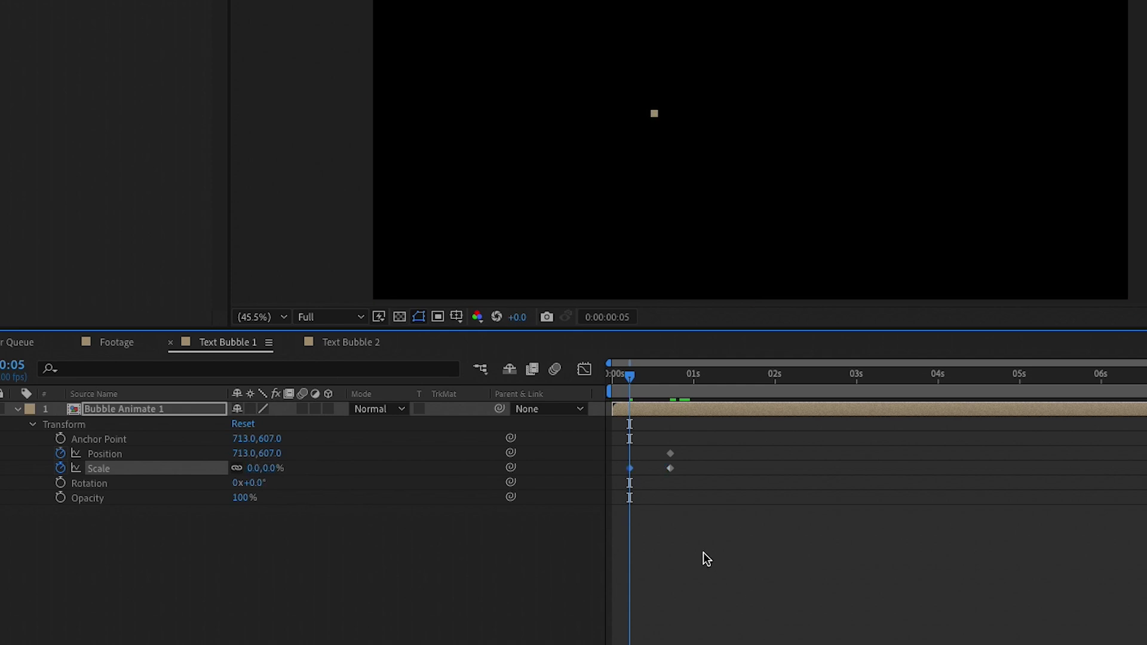
key(space)
Step: Move the end keyframes earlier for a quicker pop and enable motion blur on the layer
drag(687, 488, 656, 451)
drag(646, 375, 620, 376)
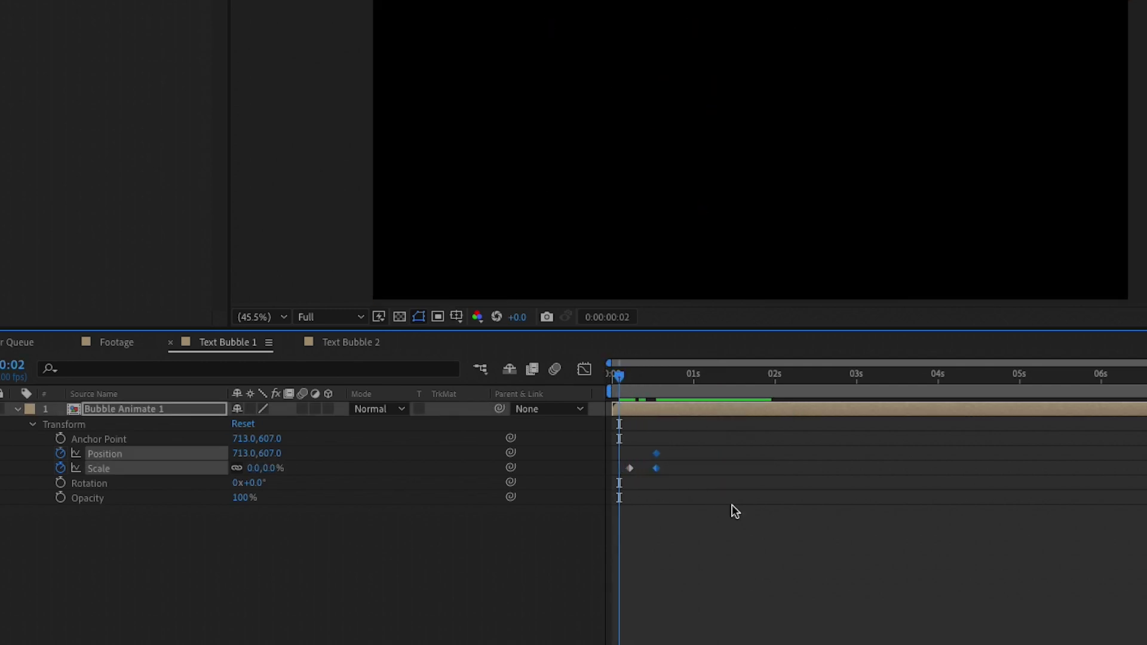
key(space)
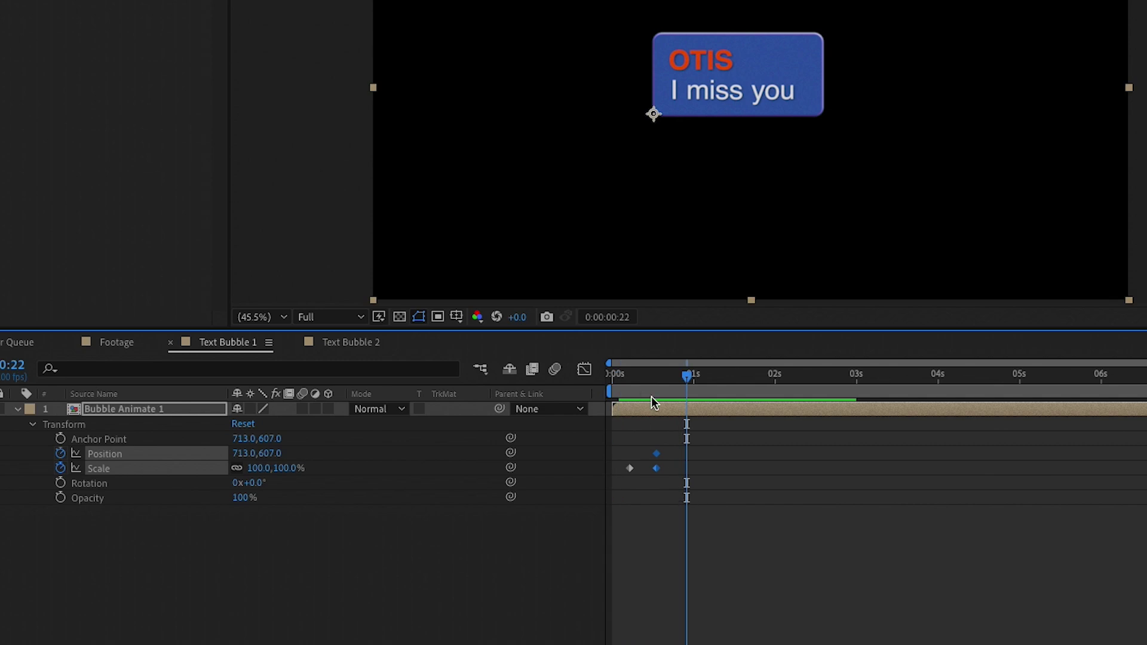
click(653, 375)
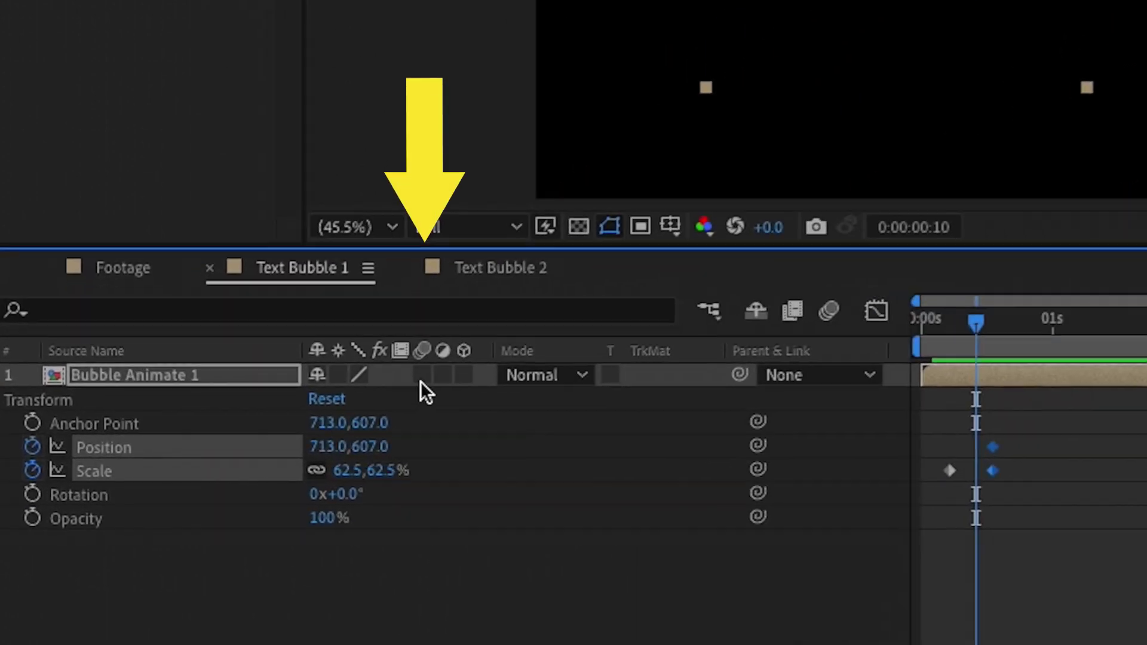
click(424, 375)
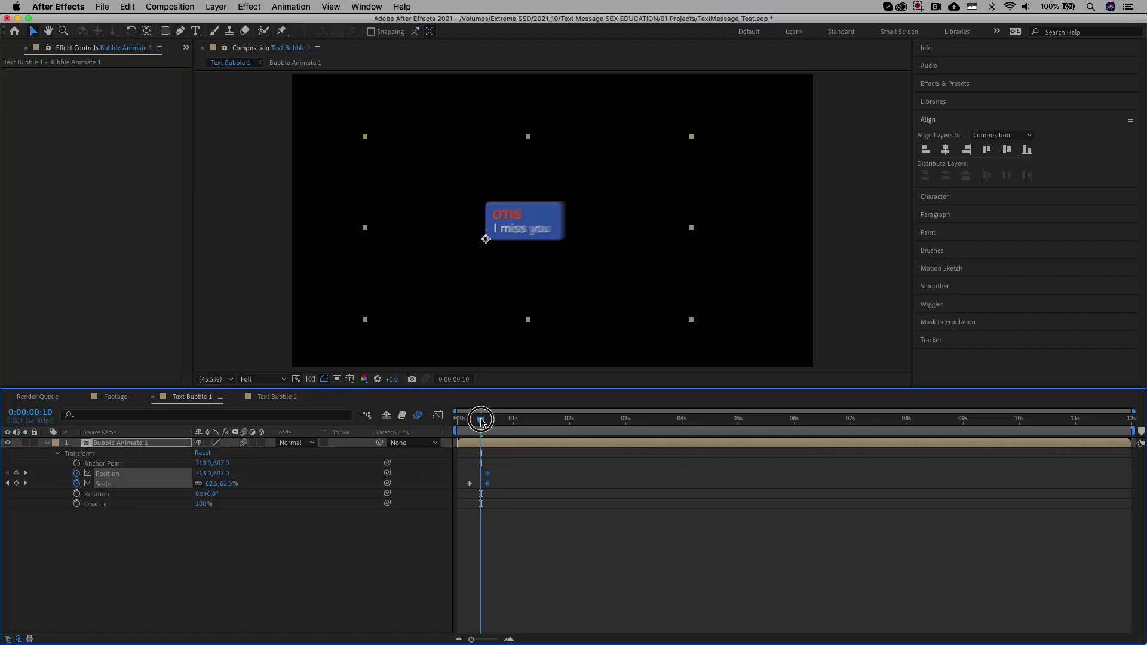
drag(481, 422, 479, 422)
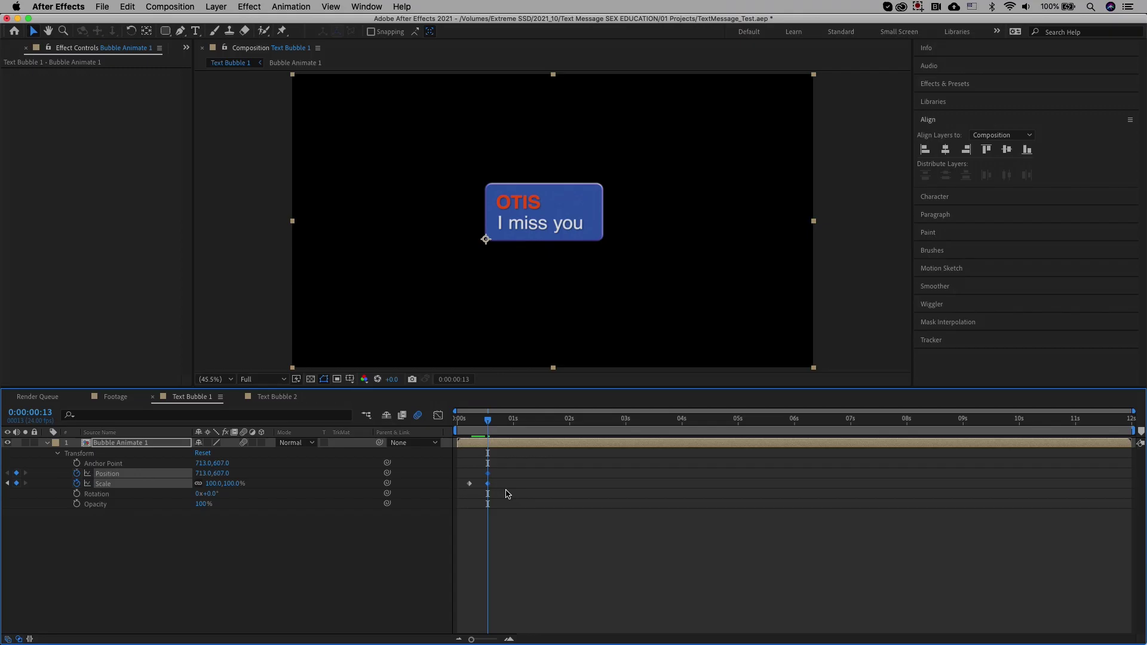
Step: Apply Easy Ease to the pop-in keyframes and preview the animation
click(488, 481)
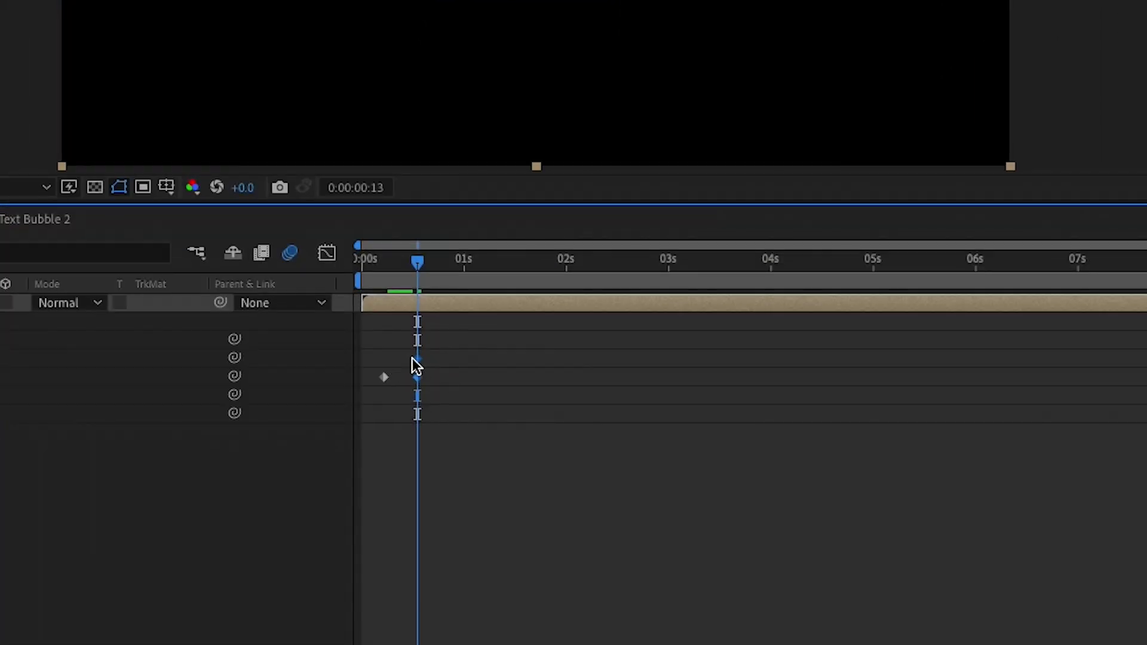
right_click(420, 361)
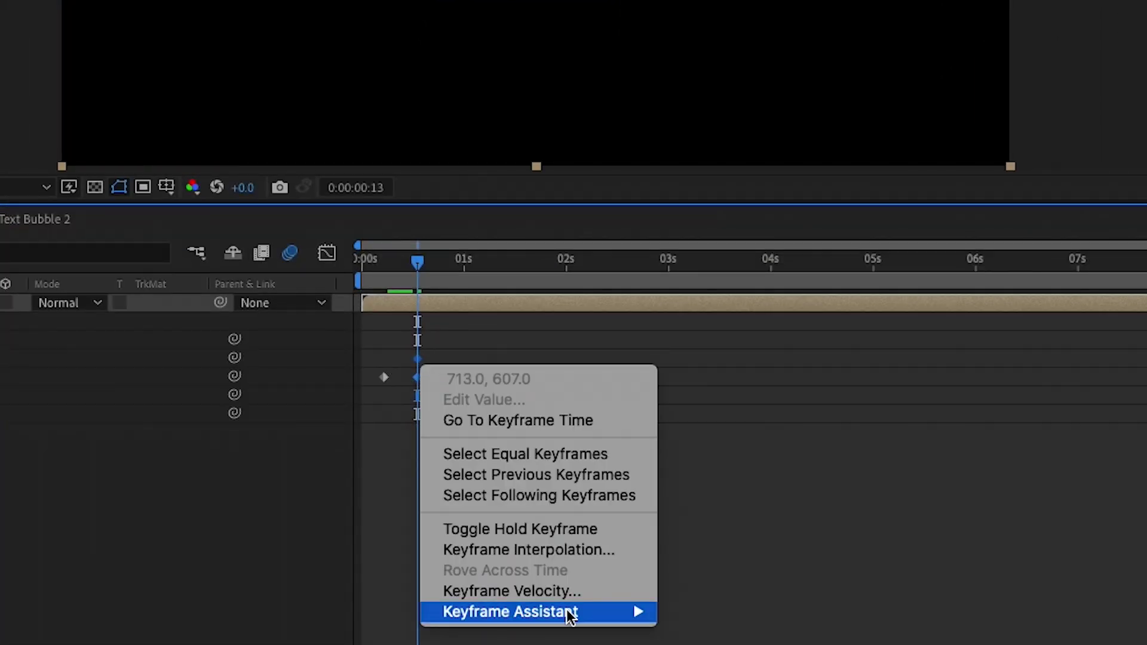
mouse_move(573, 612)
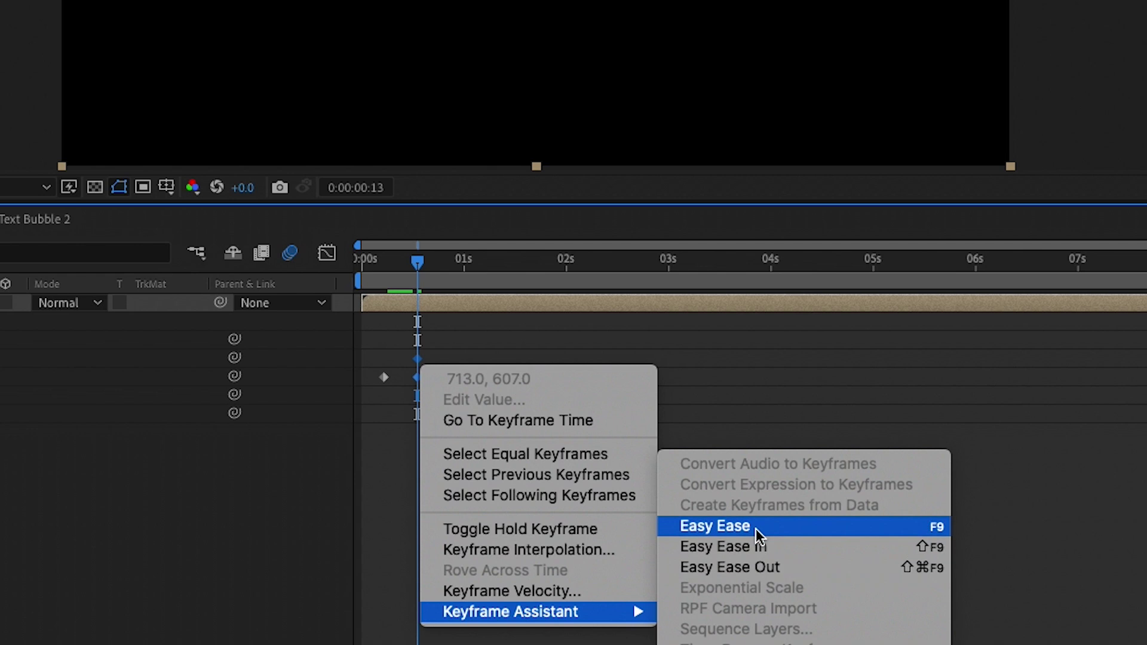
click(755, 528)
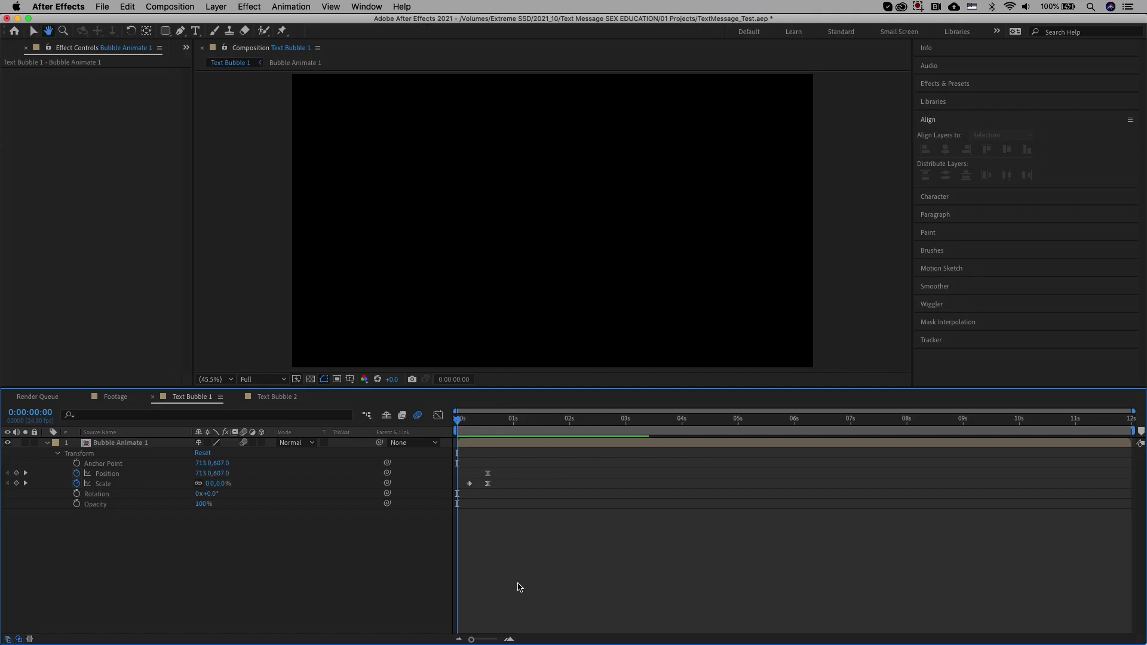
key(space)
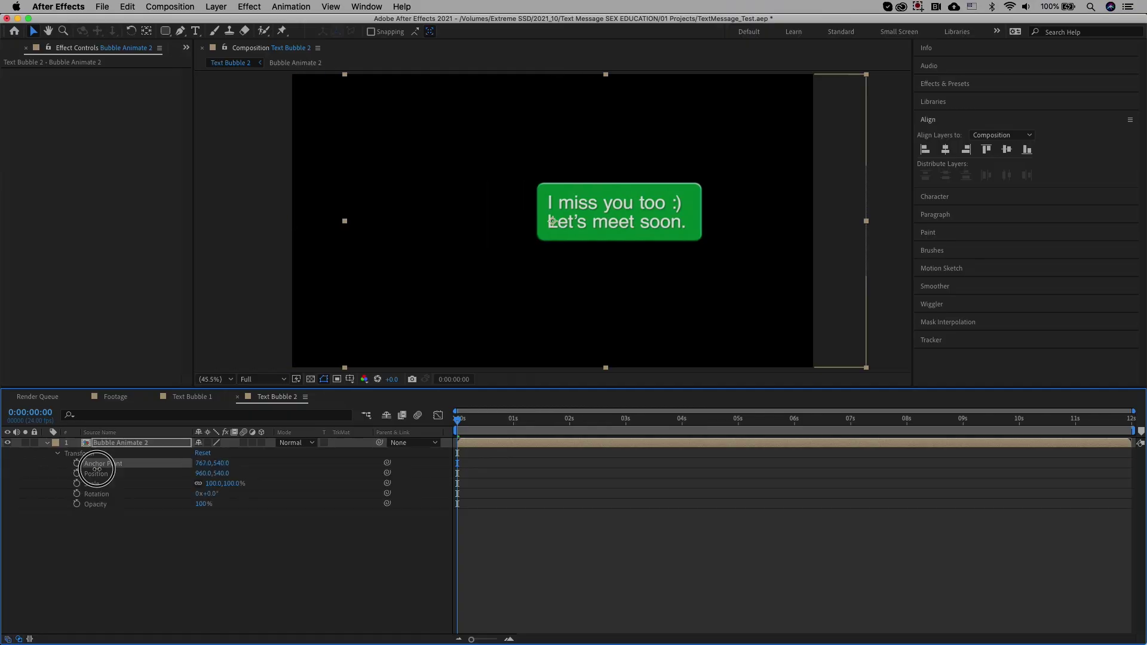
Step: Paste the Position and Scale keyframes onto the green bubble so it grows from zero, and preview it
key(ctrl+v)
key(space)
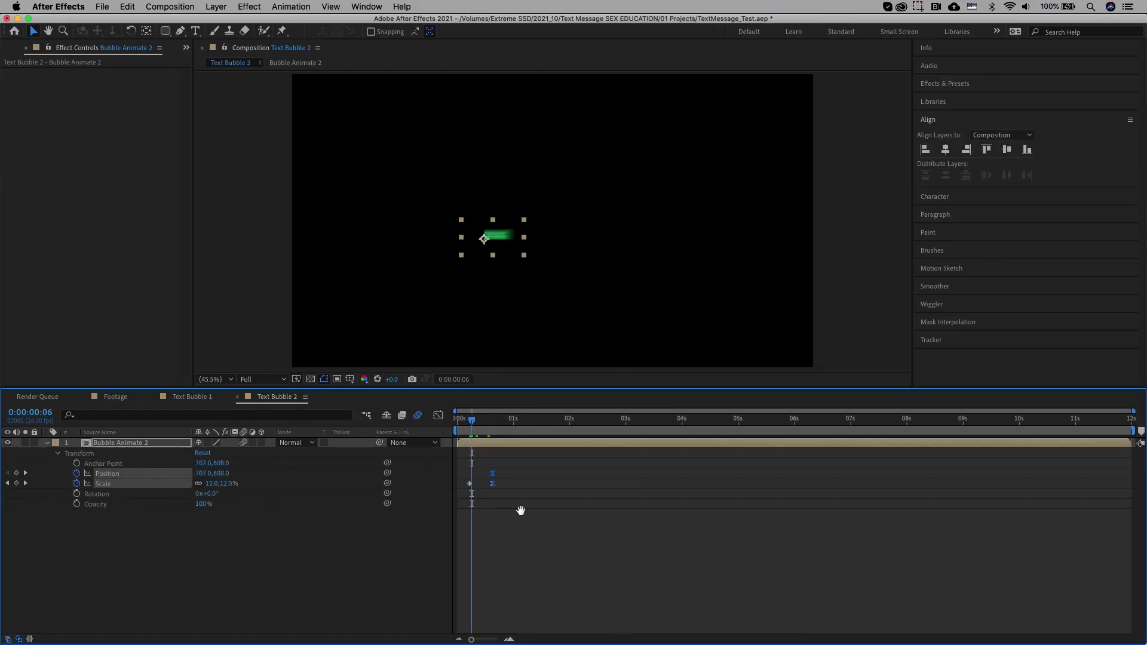
key(space)
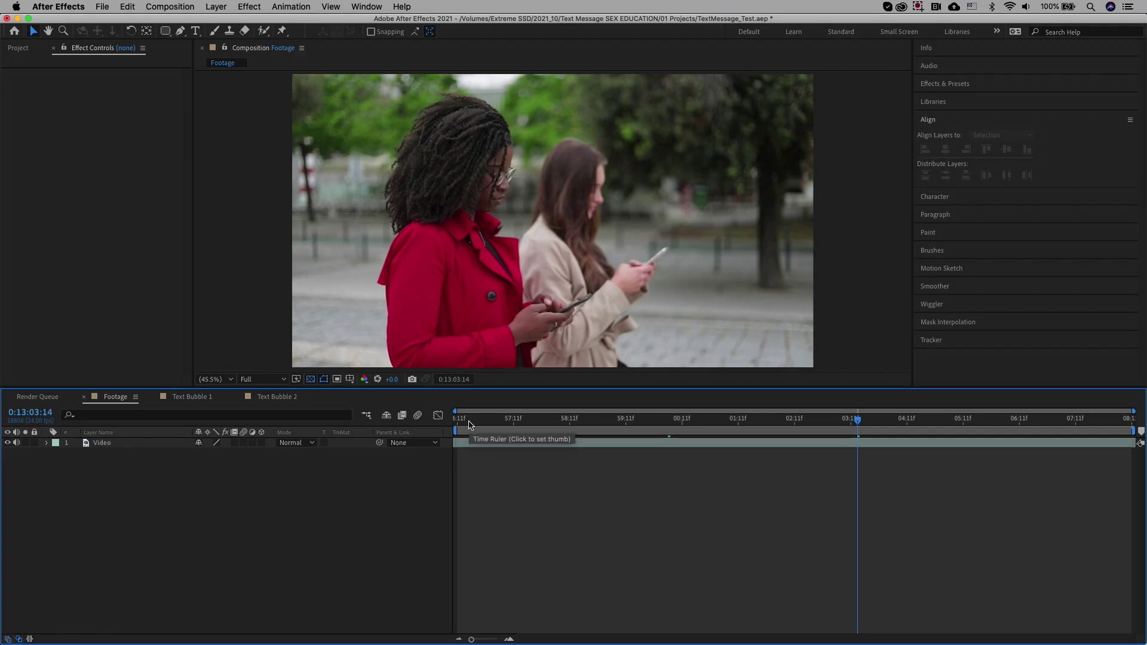
Step: Add the Text Bubble 1 and Text Bubble 2 compositions above the footage and preview
drag(469, 424, 443, 424)
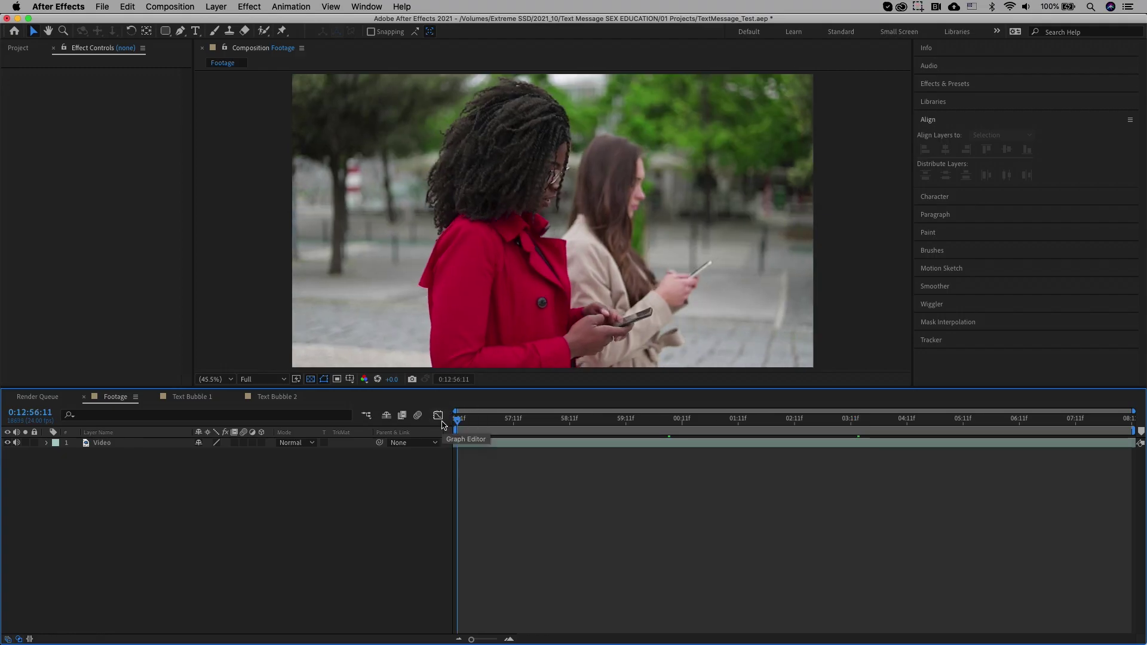
click(18, 48)
click(48, 223)
shift+click(48, 235)
drag(48, 235, 111, 444)
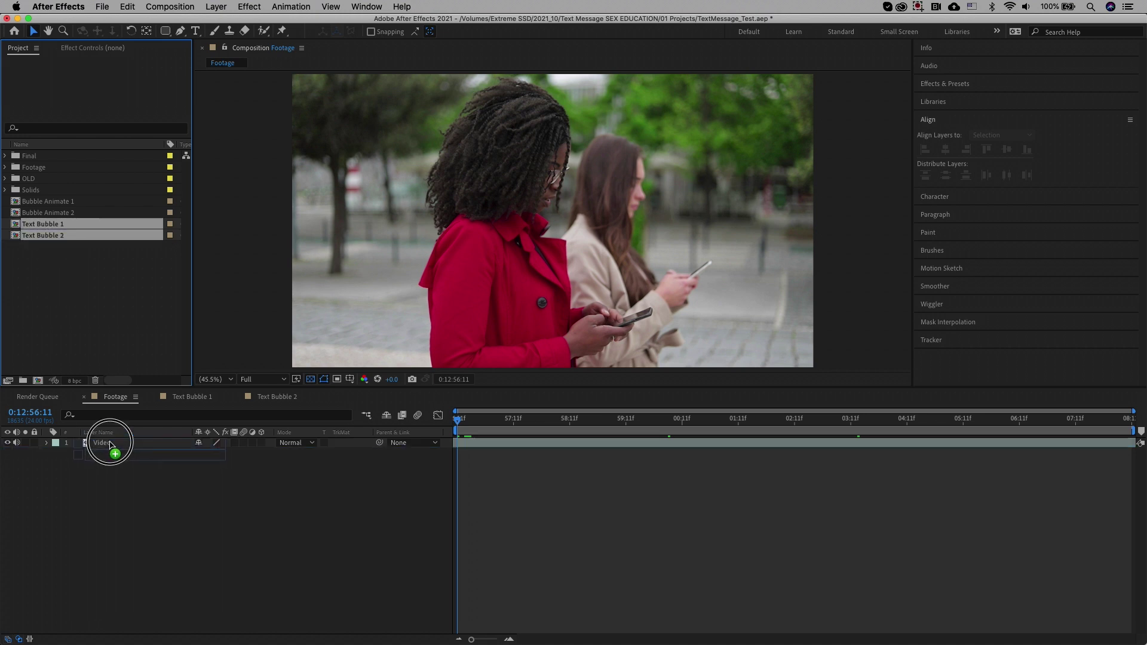
key(space)
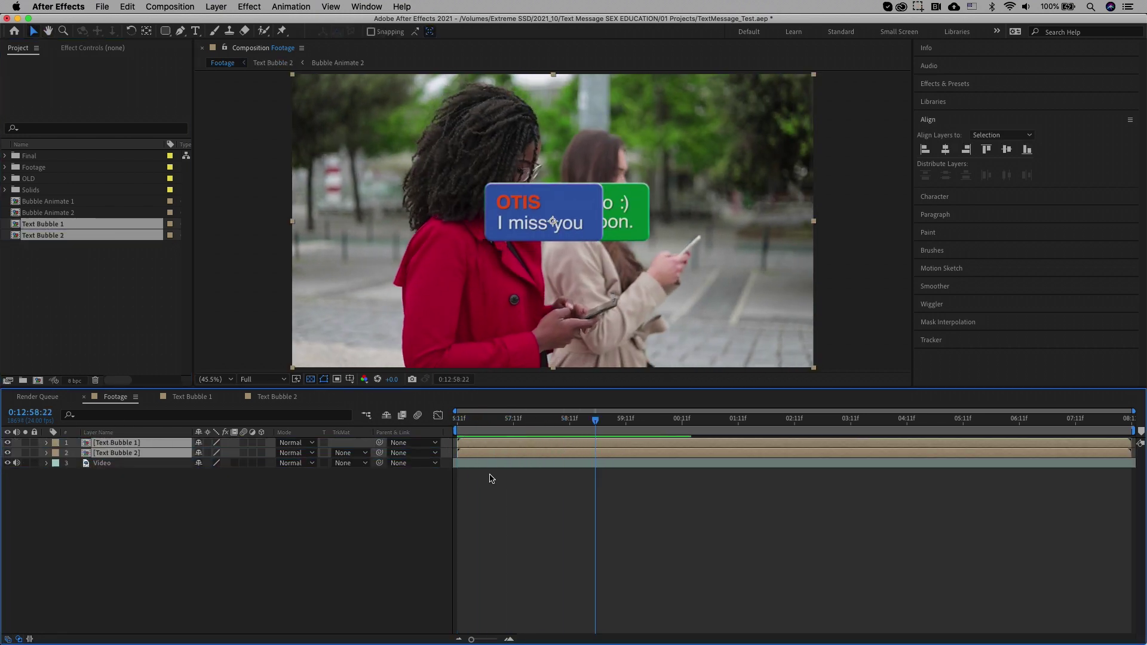
Step: Move the blue OTIS bubble down-right and place the green reply bubble below it
click(337, 539)
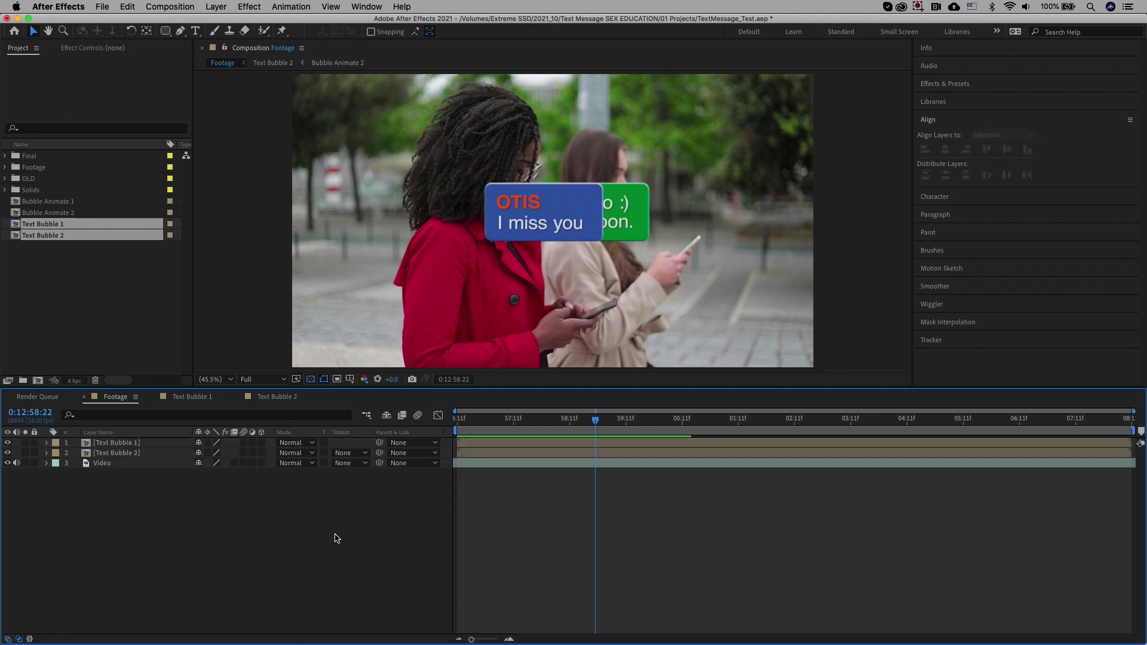
drag(548, 221, 683, 275)
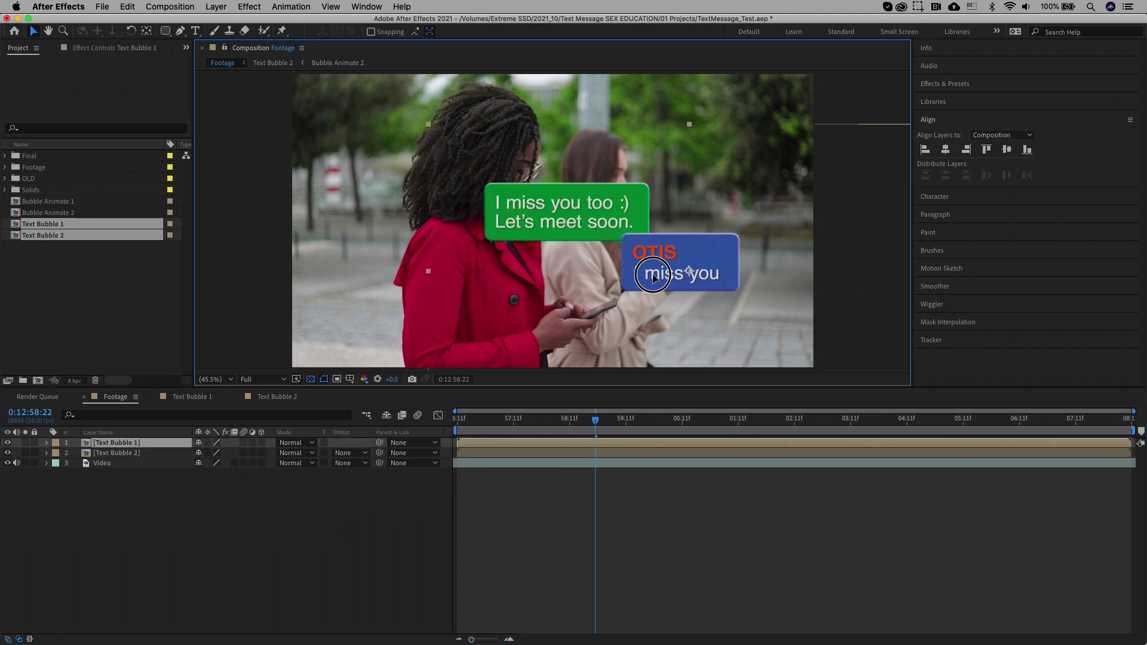
click(141, 455)
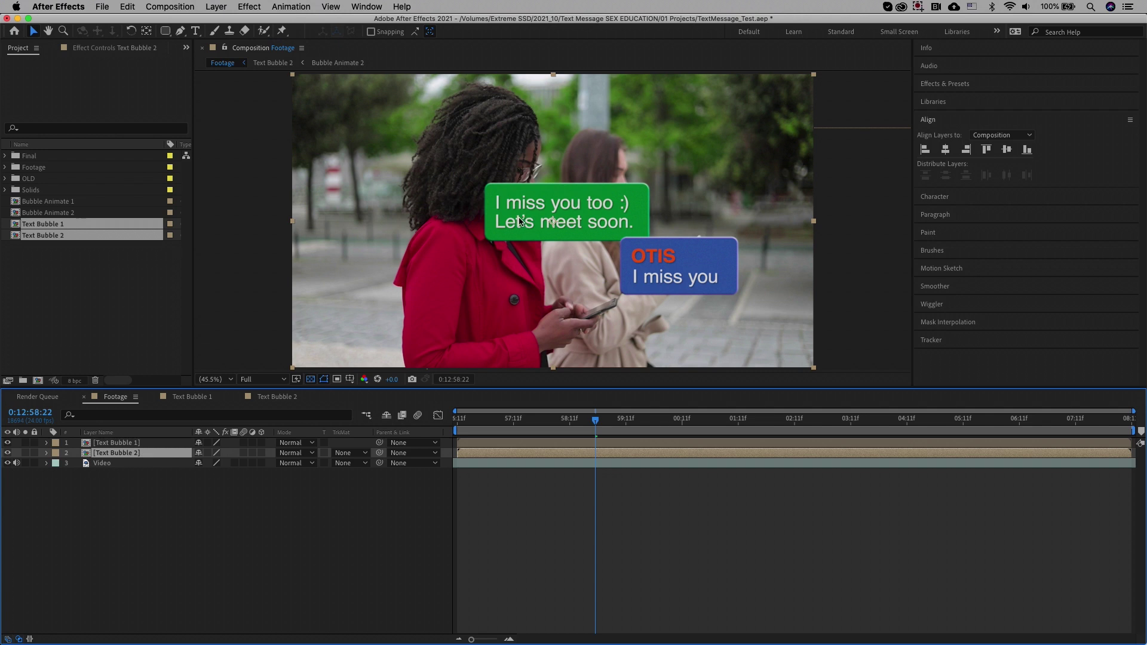
mouse_move(519, 222)
mouse_down()
mouse_move(577, 339)
mouse_move(563, 337)
mouse_up()
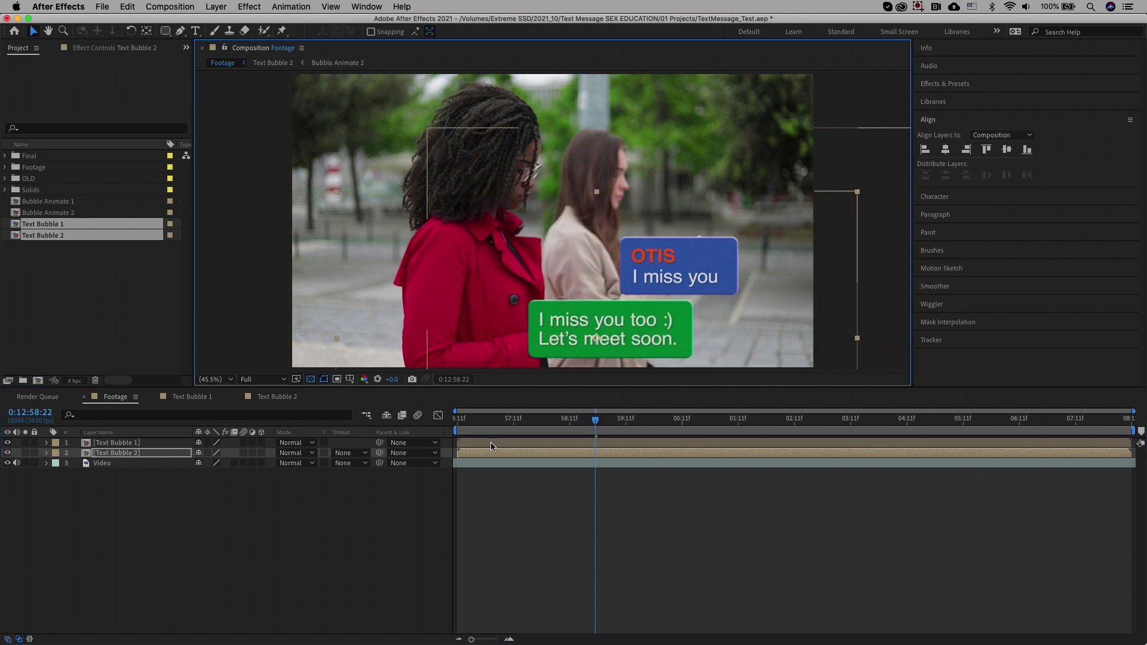
key(space)
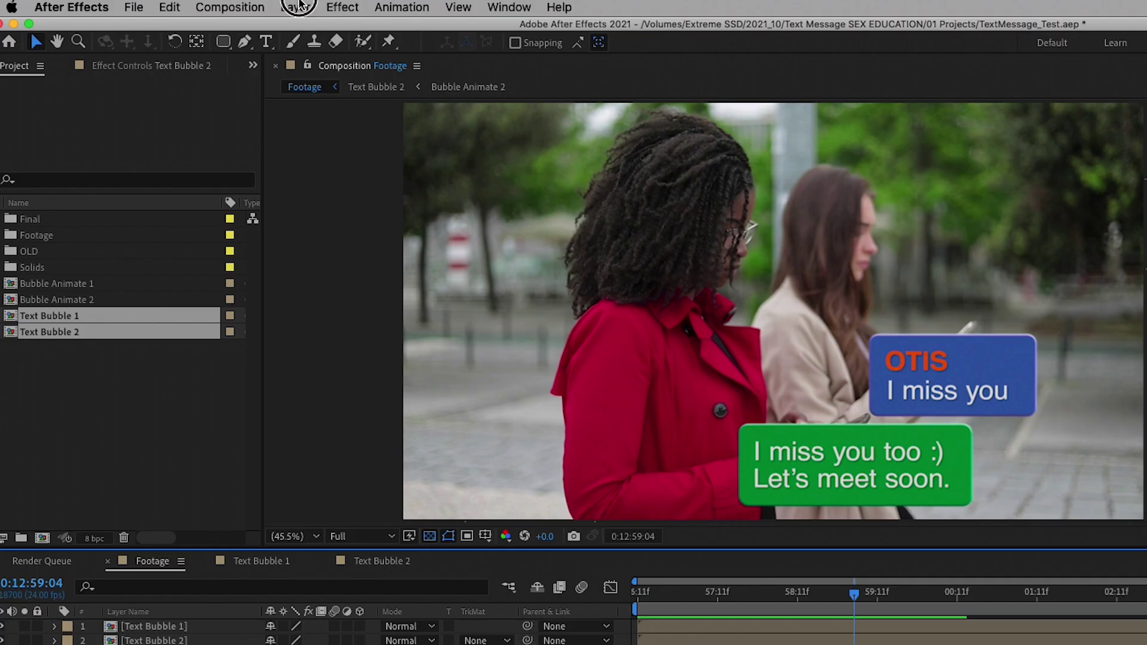
click(215, 7)
Step: Add a null layer named Tracker and select the Video layer for tracking
mouse_move(287, 27)
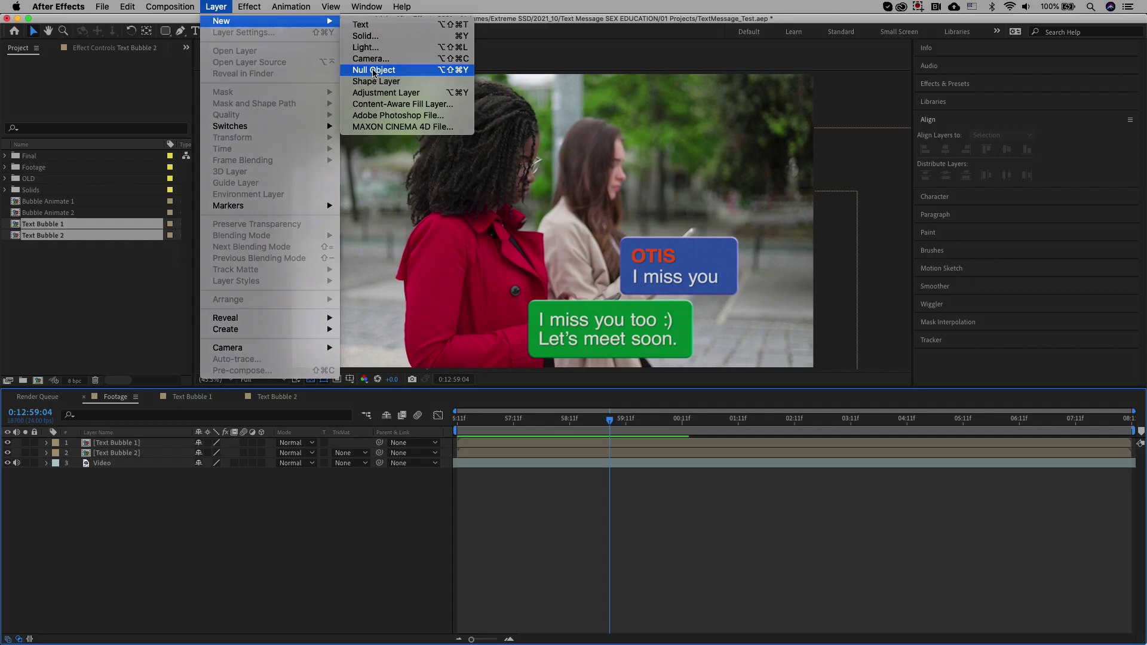
click(519, 100)
text(Tracker)
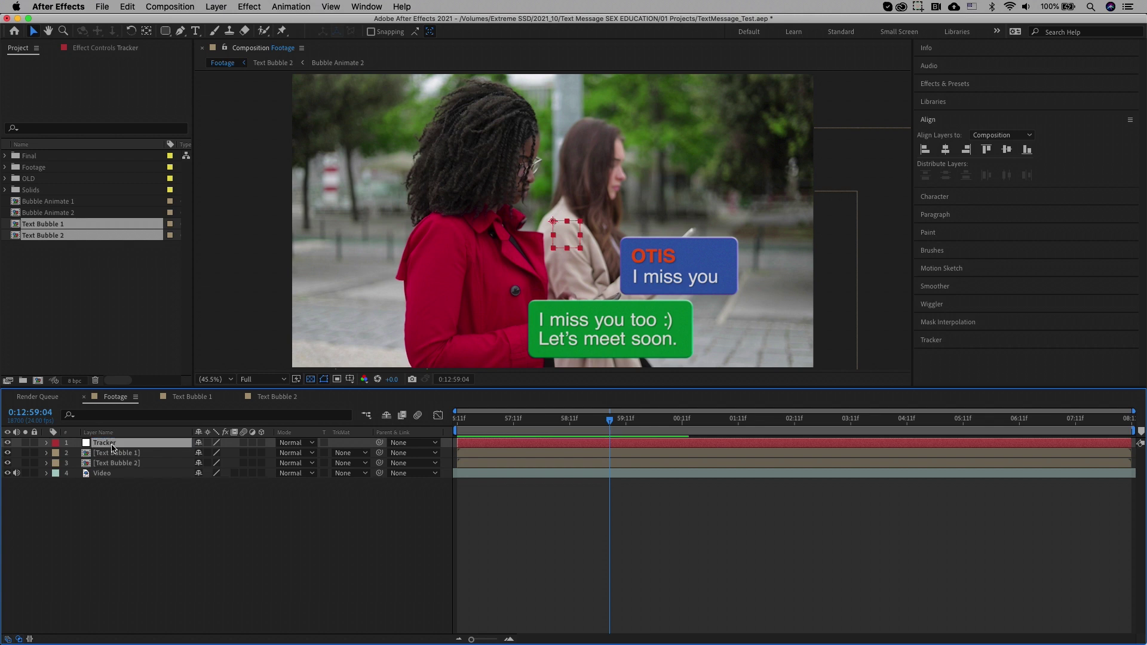
click(120, 477)
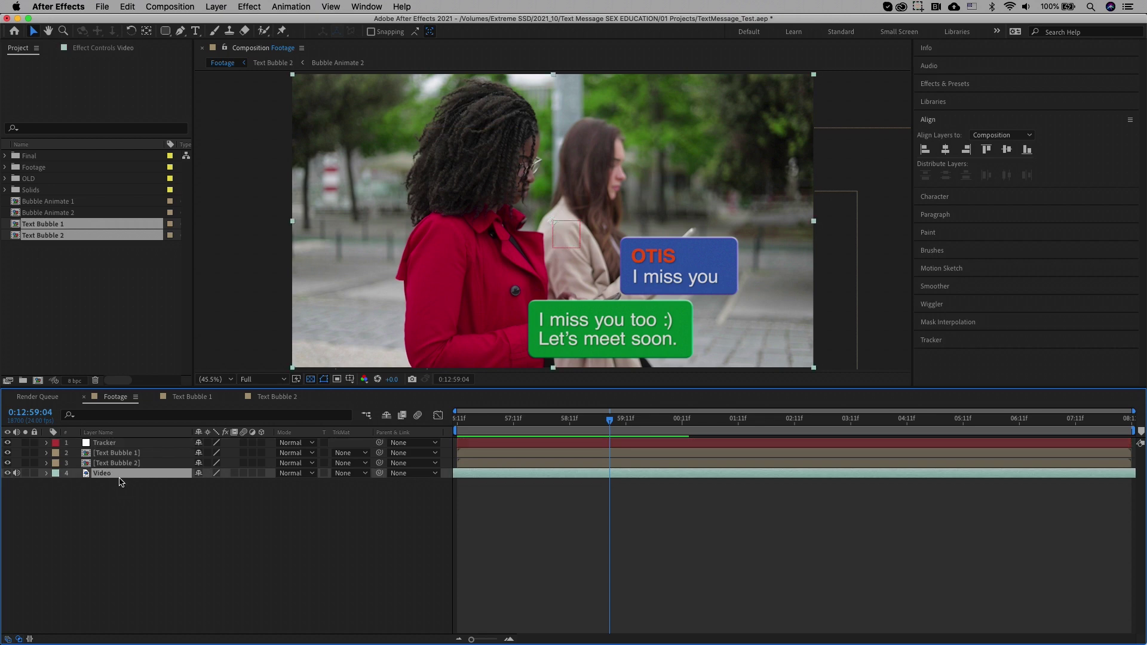
Step: Start a motion track and place Track Point 1 on the hand holding the phone
click(931, 340)
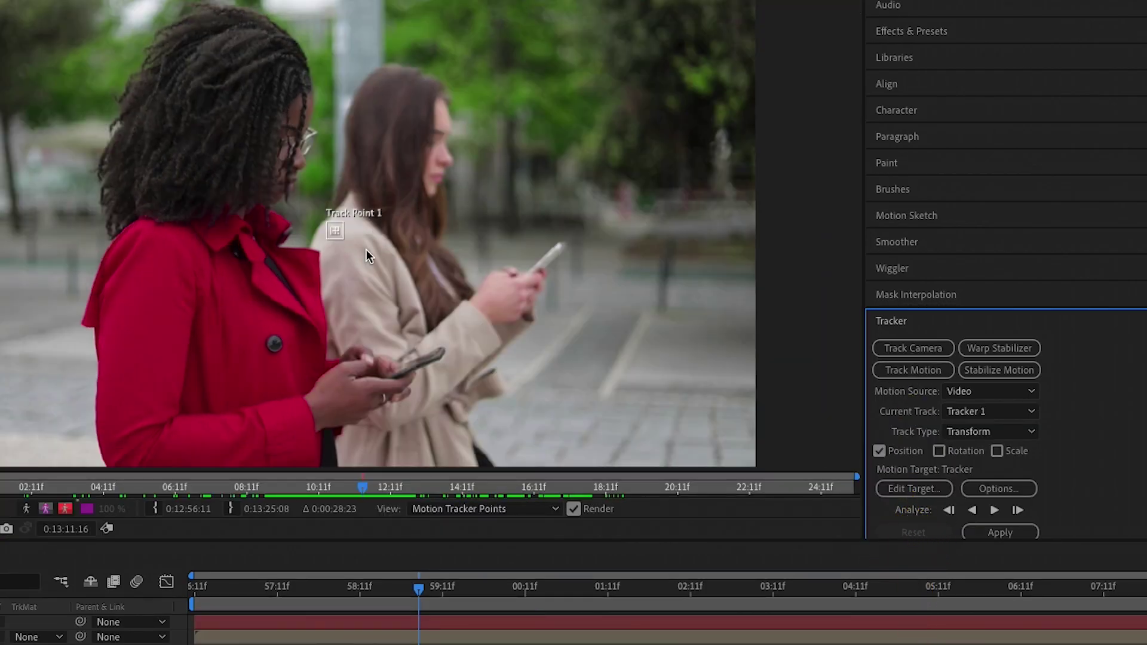
scroll(366, 249, up, 4)
click(328, 244)
drag(328, 244, 393, 159)
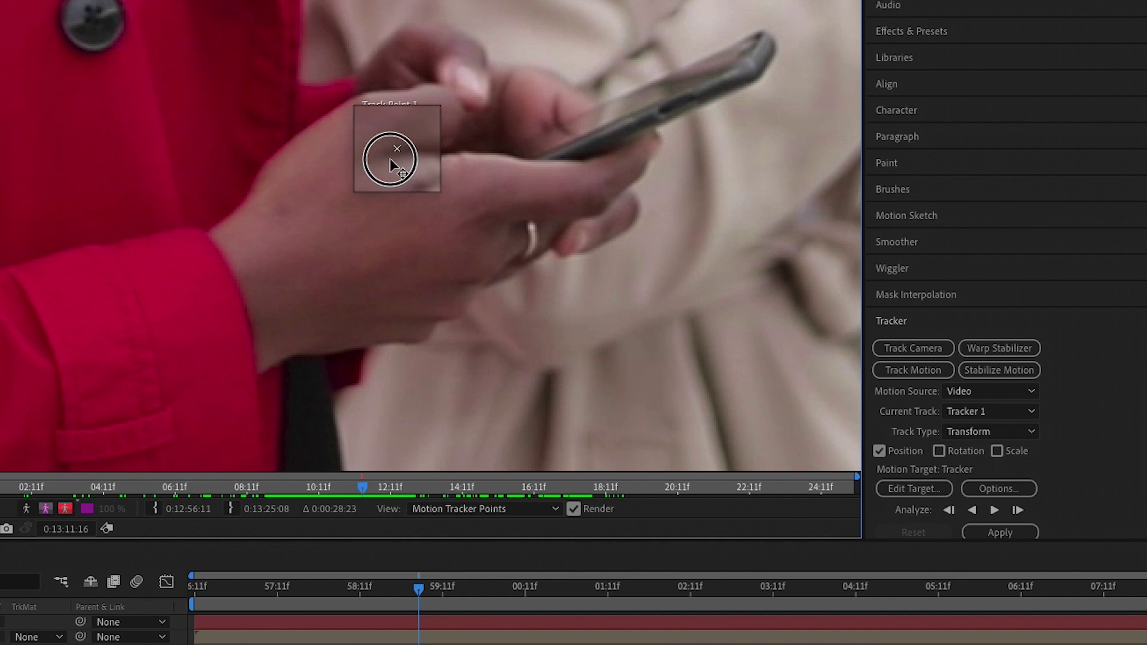
drag(393, 159, 391, 160)
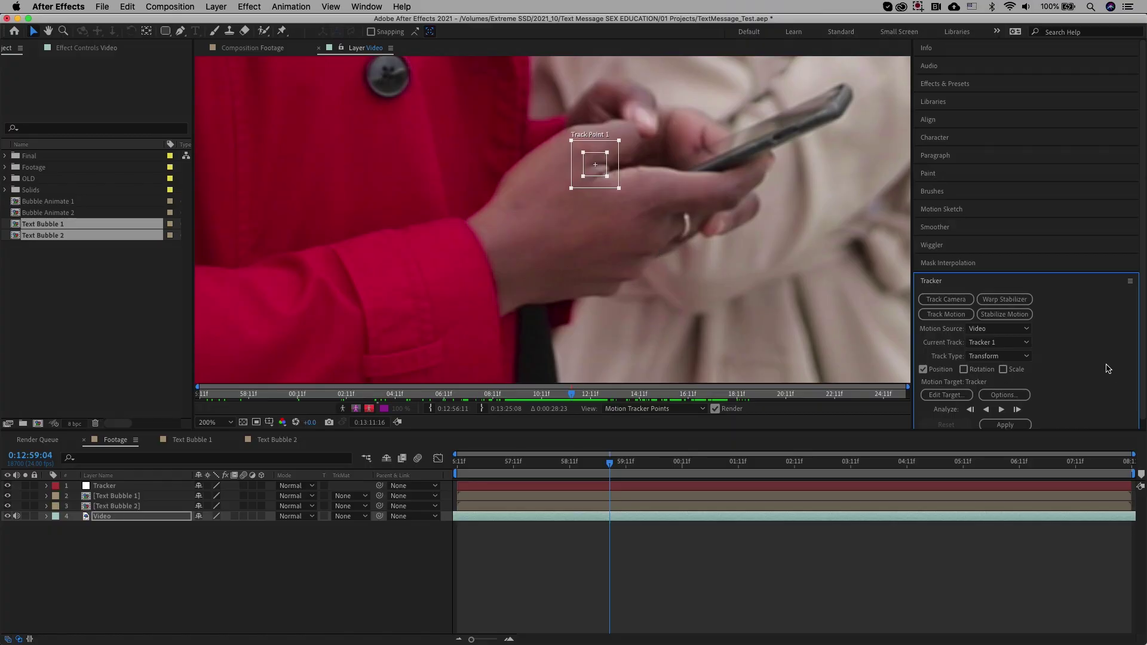
scroll(1108, 368, down, 1)
Step: Set the Tracker null as the motion target for Tracker 1
click(946, 388)
click(567, 319)
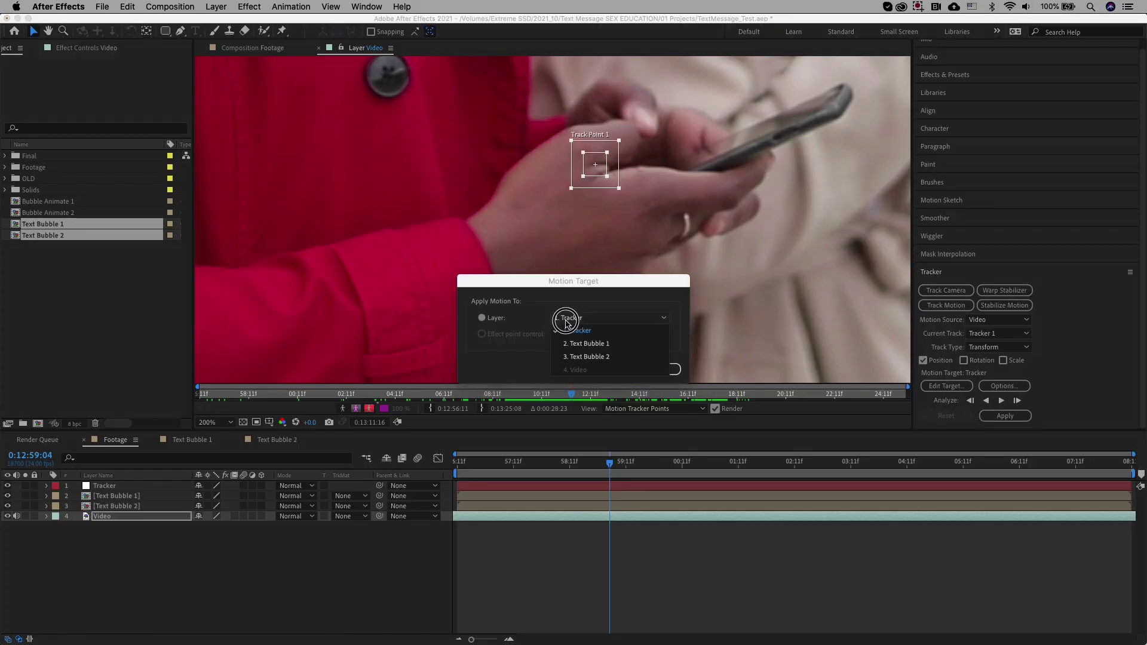
click(584, 336)
click(664, 370)
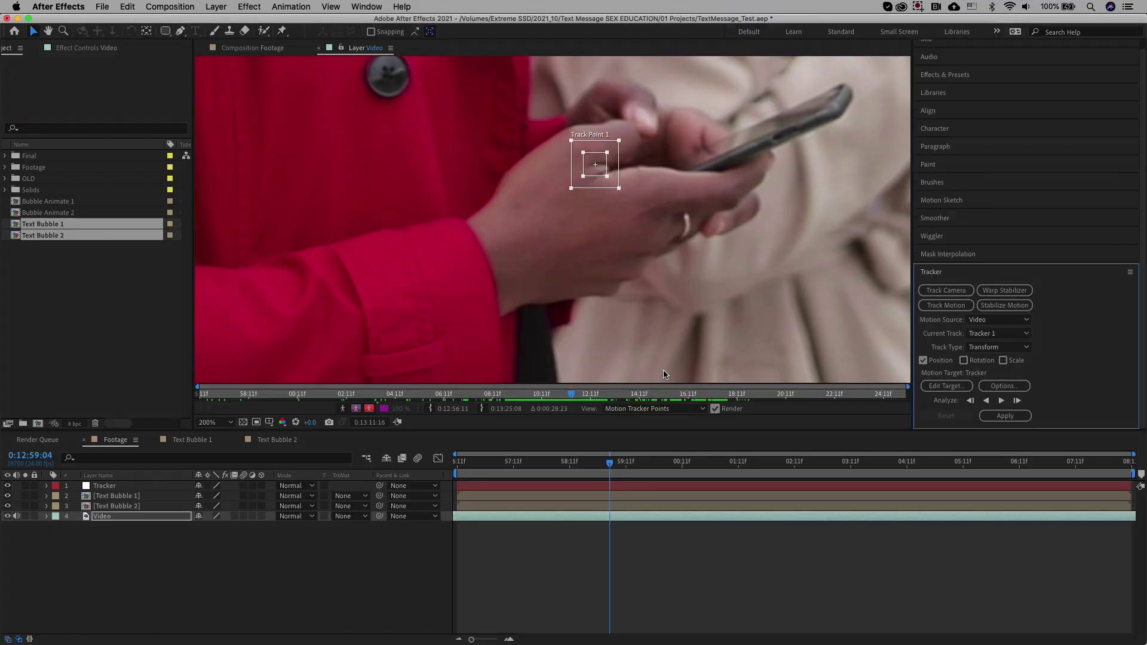
Step: Analyze the hand track forward and backward, then apply the motion to the Tracker null
click(1002, 402)
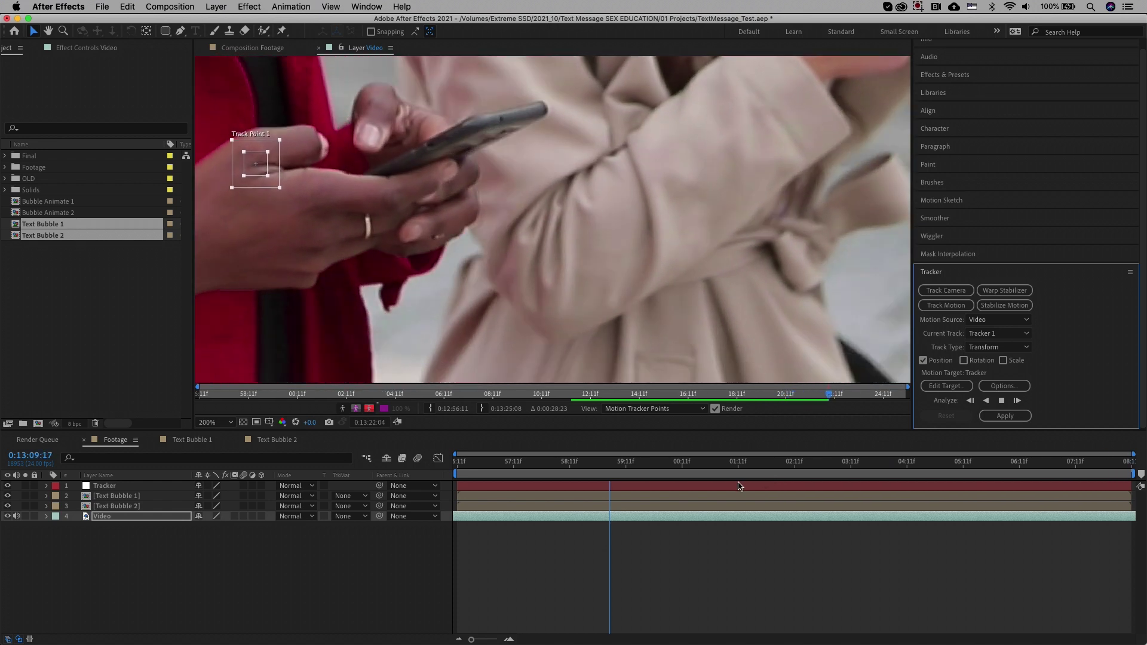
click(692, 469)
drag(692, 470, 647, 481)
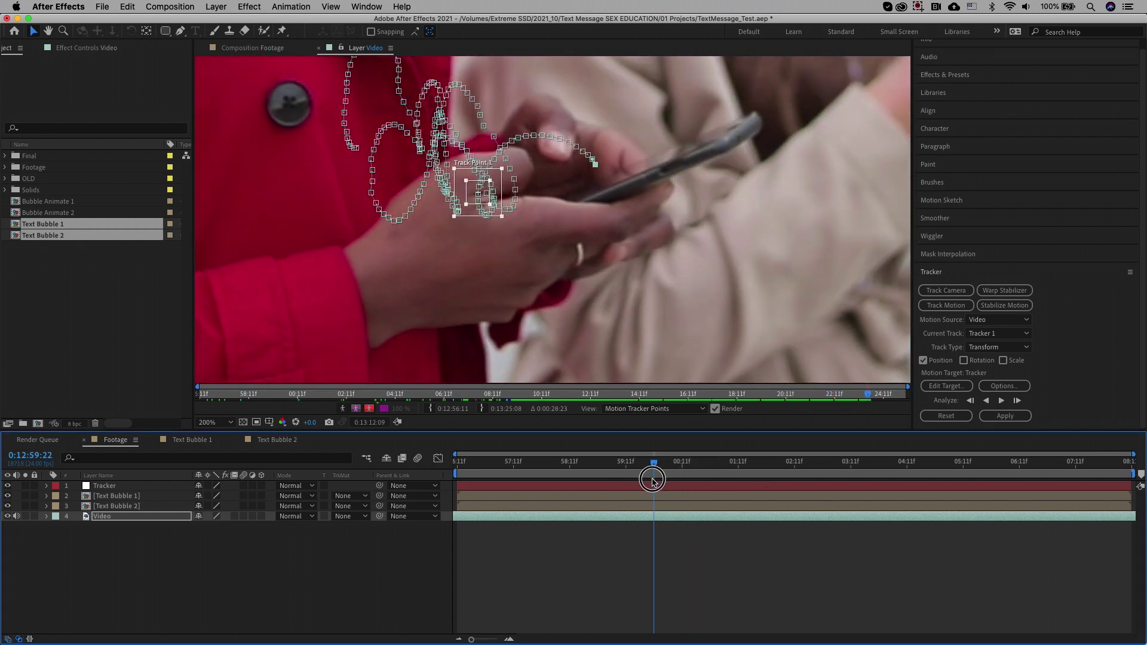
click(646, 483)
click(970, 401)
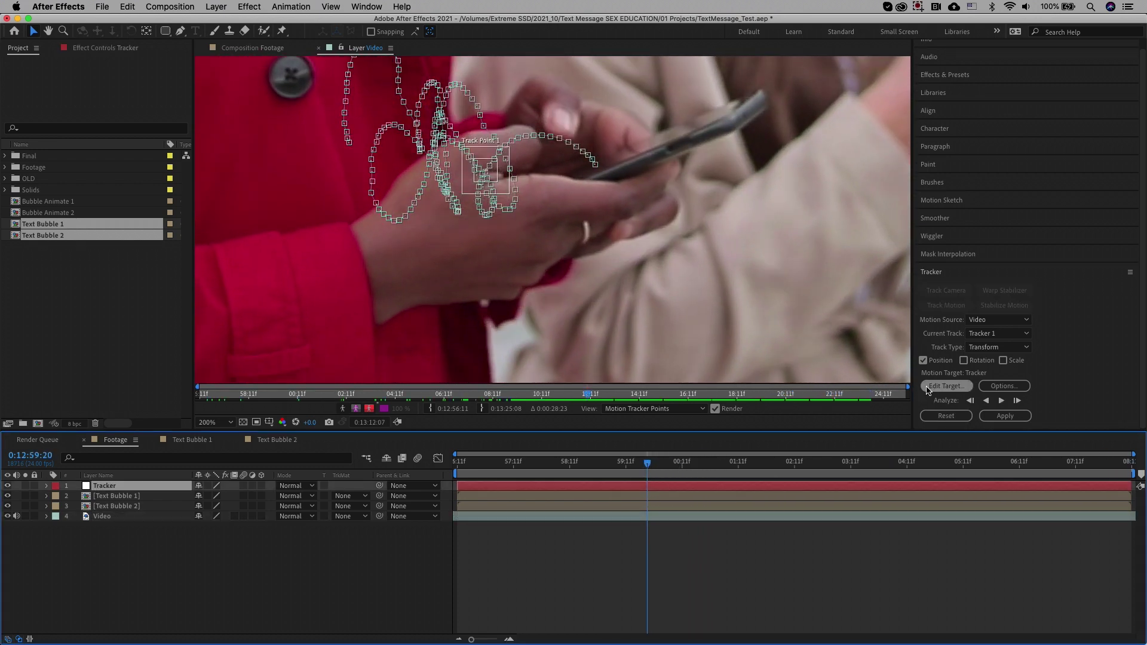
drag(823, 462, 569, 462)
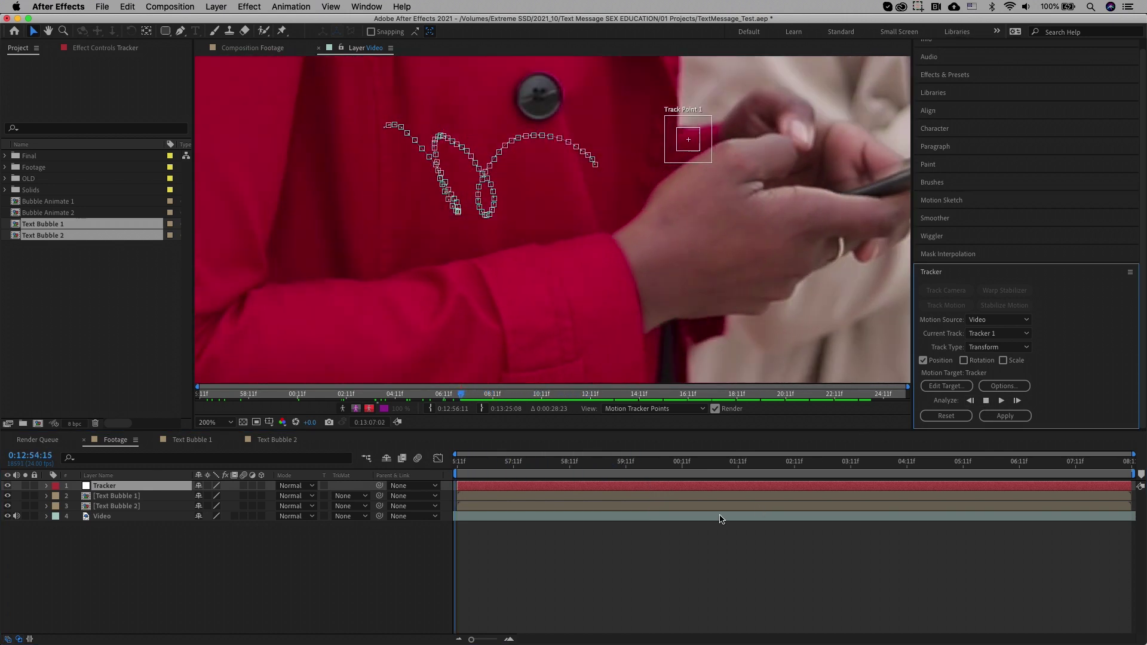
click(1006, 416)
click(622, 348)
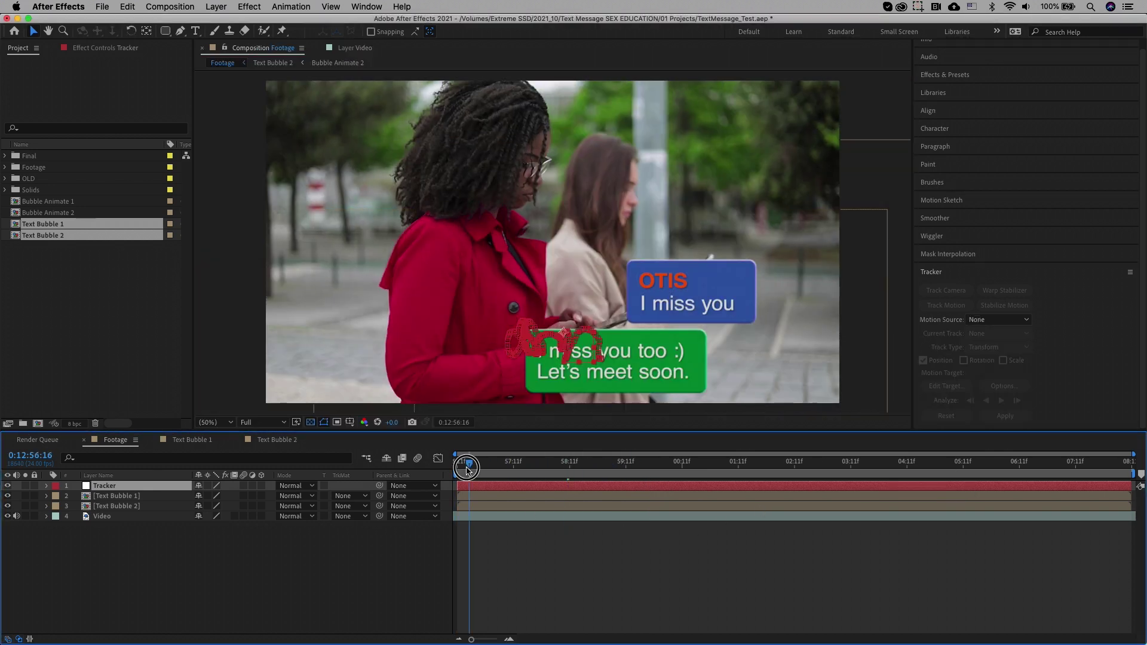
drag(473, 469, 469, 472)
key(space)
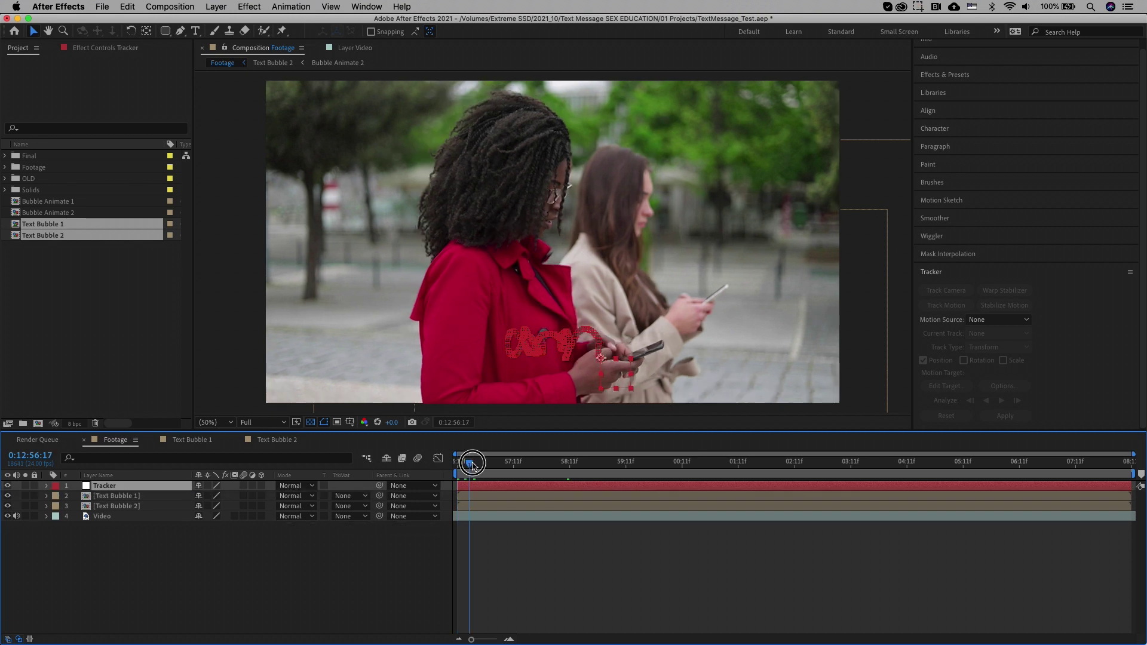
click(428, 504)
click(537, 506)
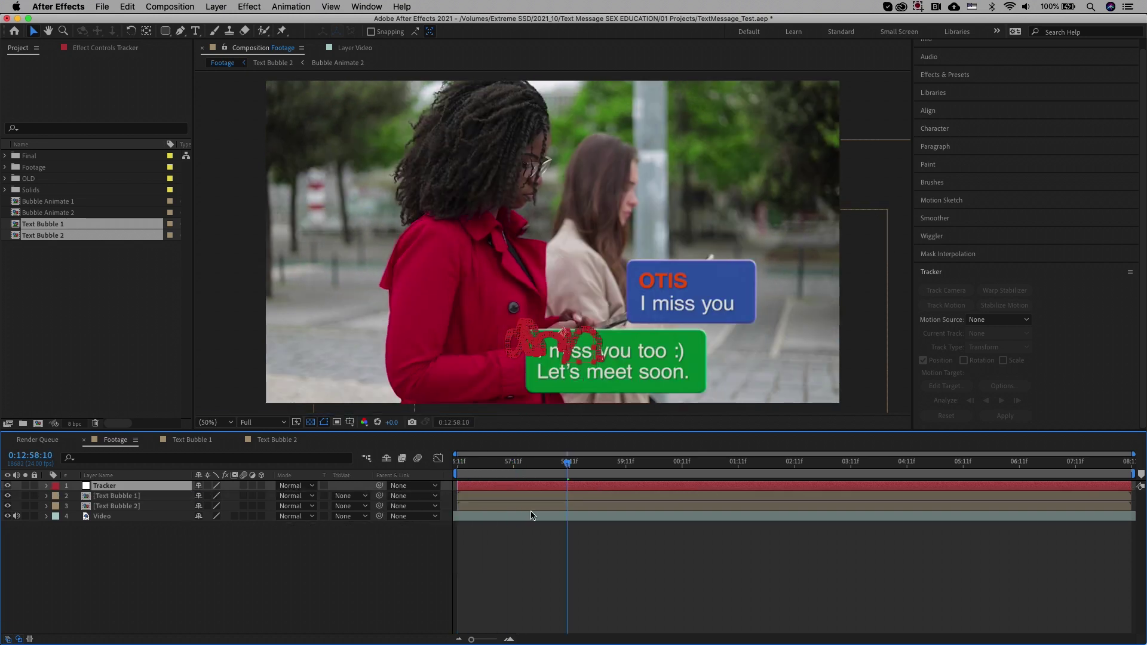
drag(460, 471, 457, 471)
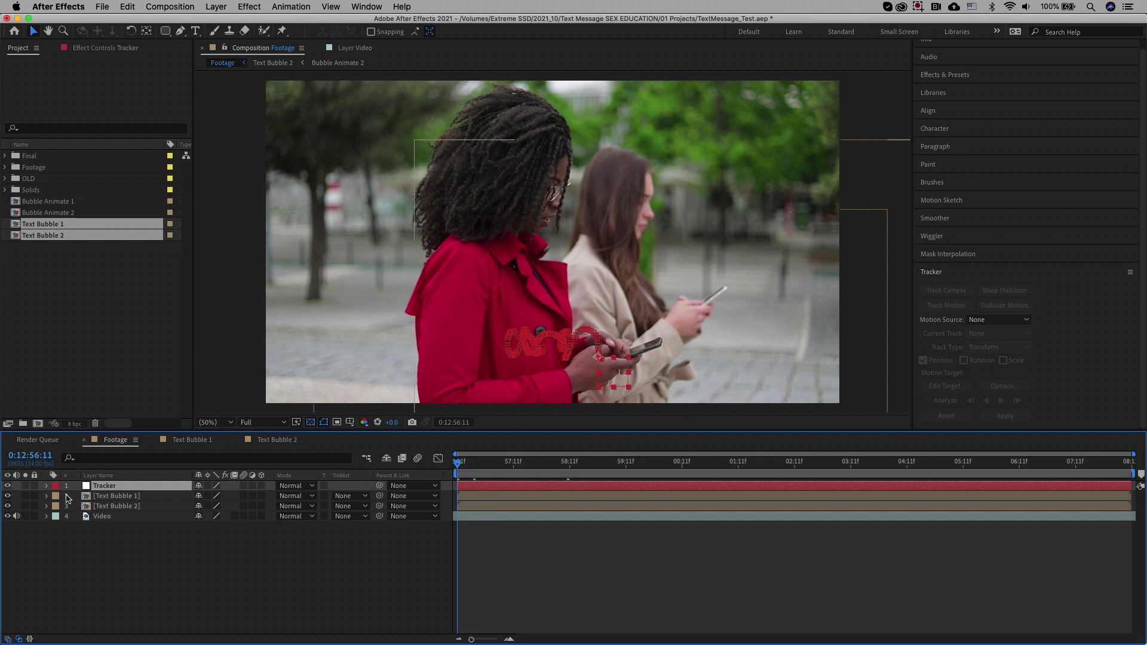
click(44, 487)
click(45, 486)
drag(464, 466, 519, 466)
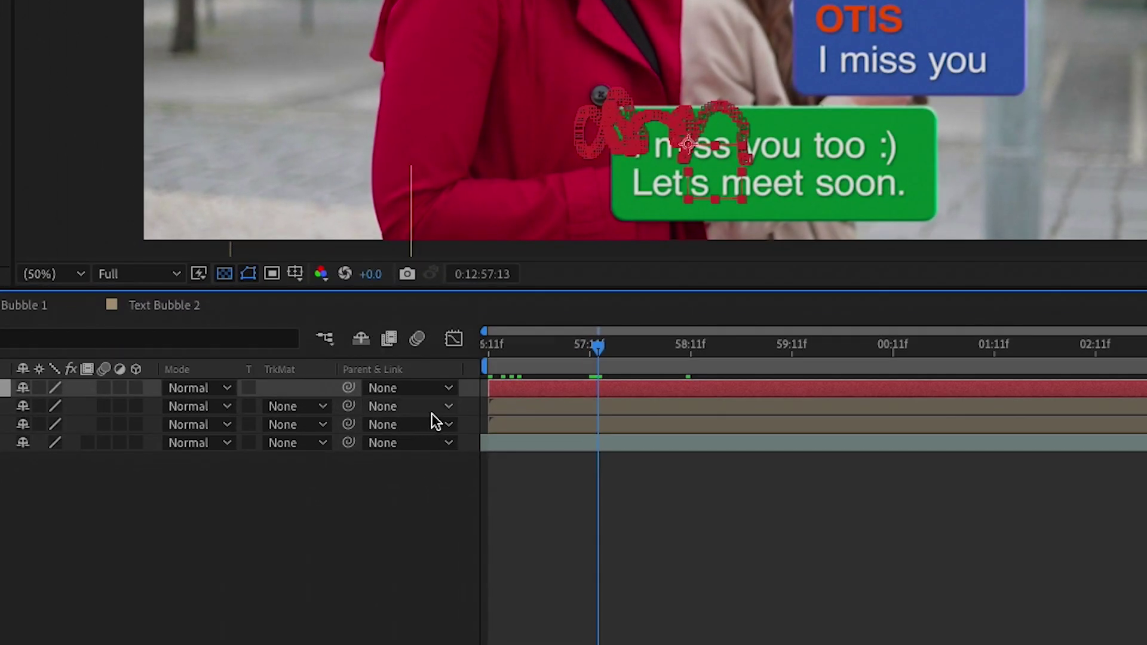
Step: Parent Text Bubble 1 and Text Bubble 2 to 1. Tracker, then preview from the start
click(439, 413)
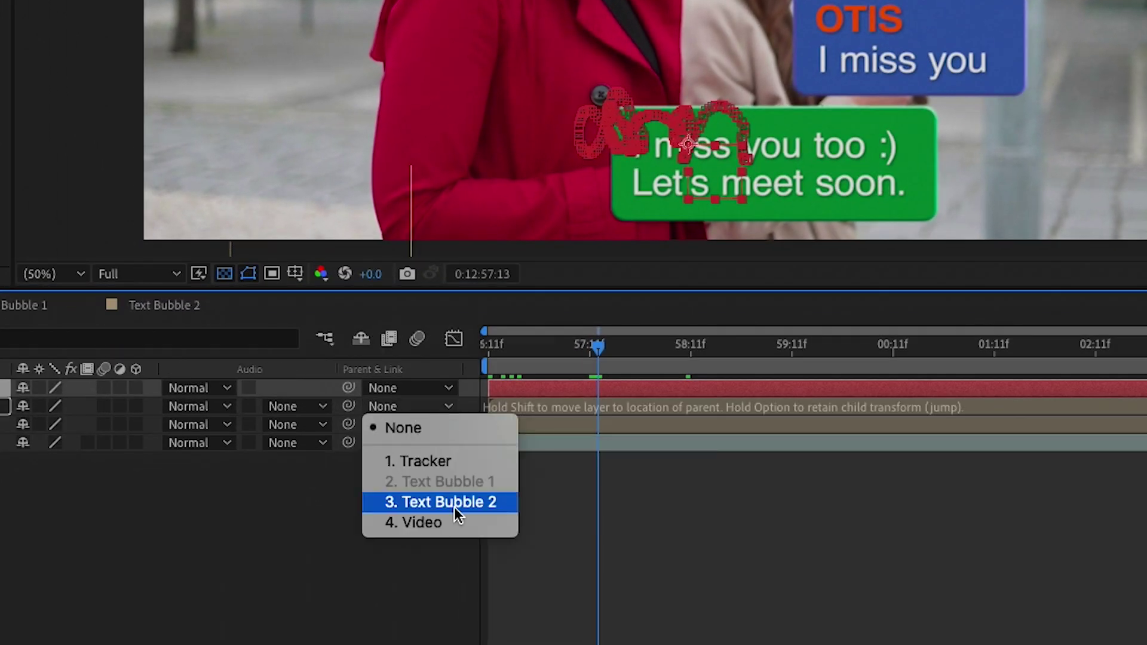
click(446, 468)
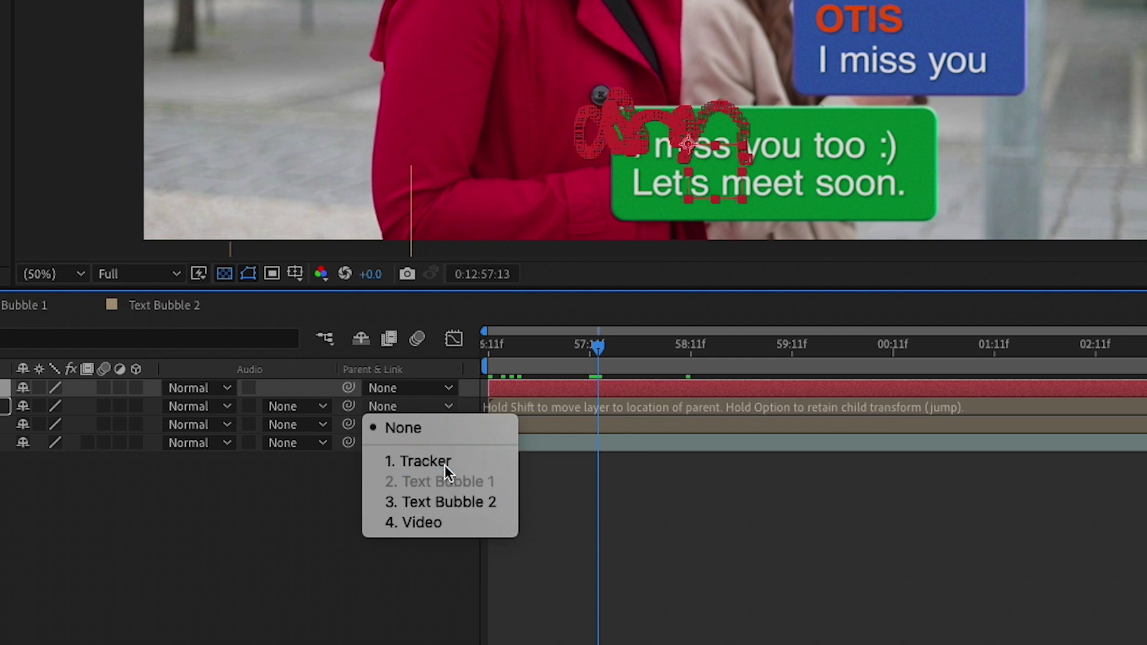
click(429, 426)
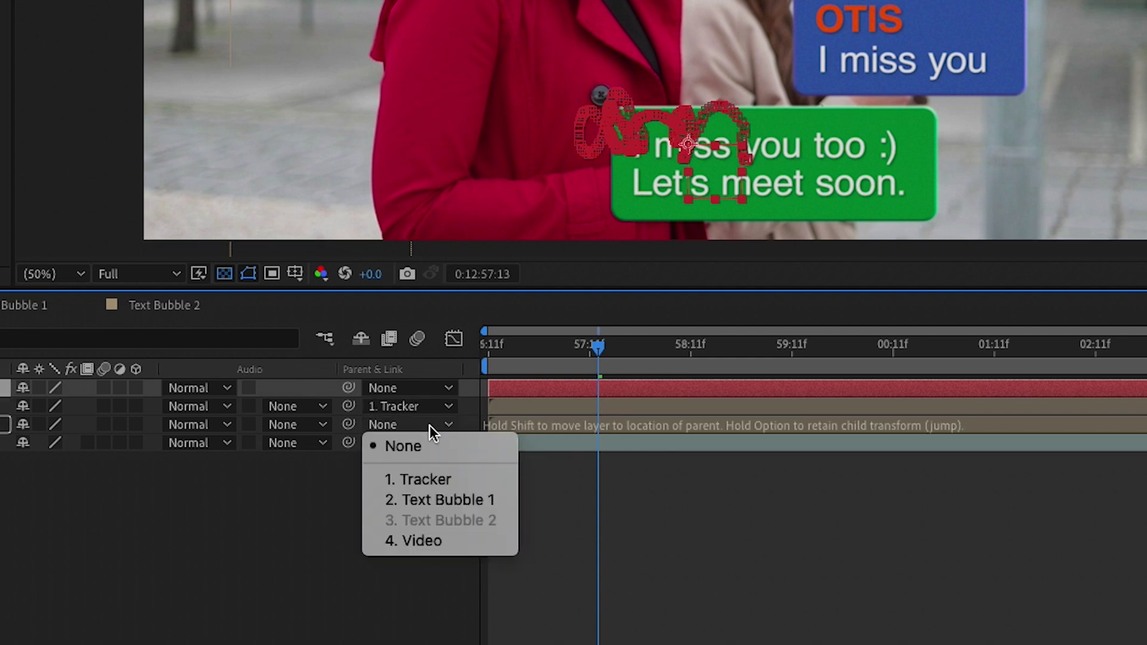
click(429, 475)
drag(529, 361, 460, 358)
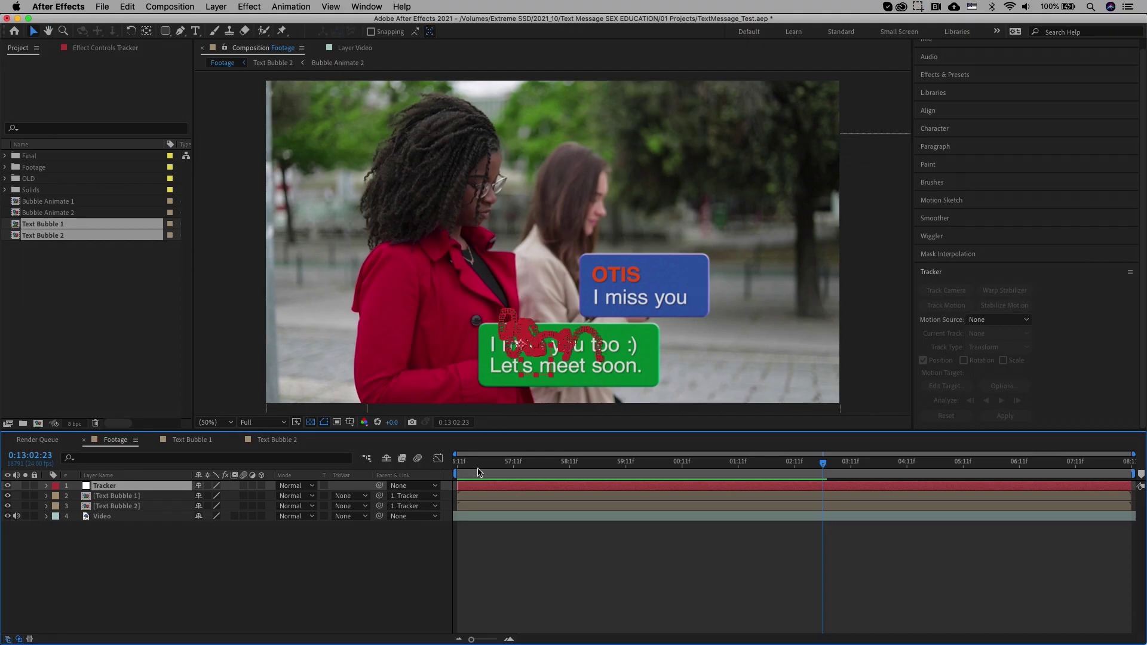
key(space)
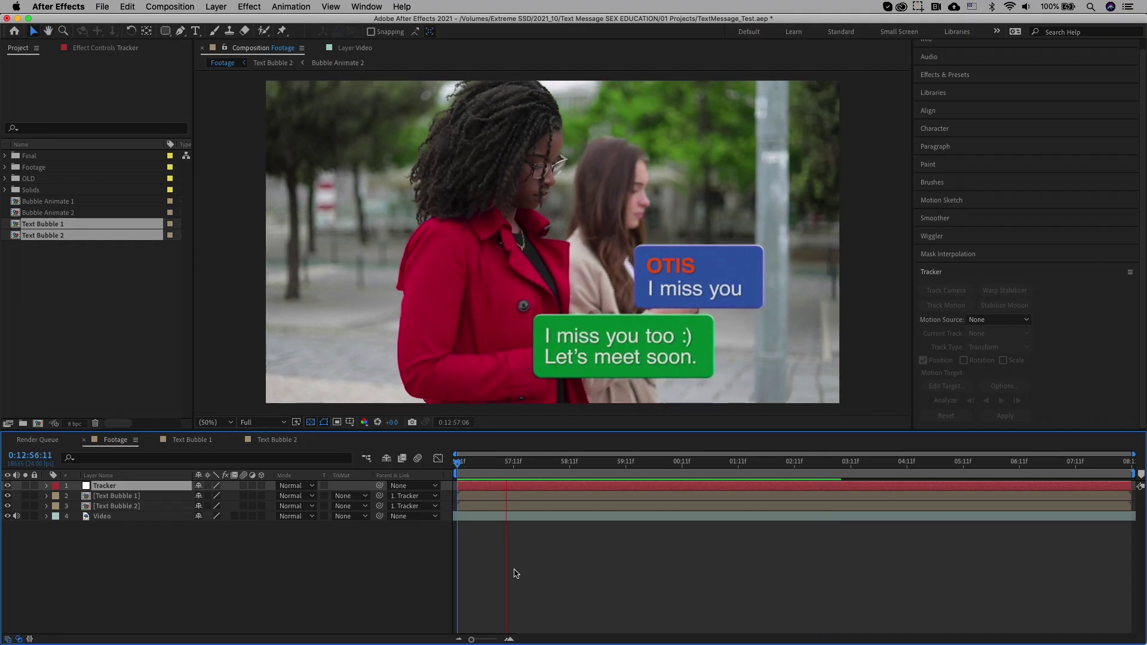
key(space)
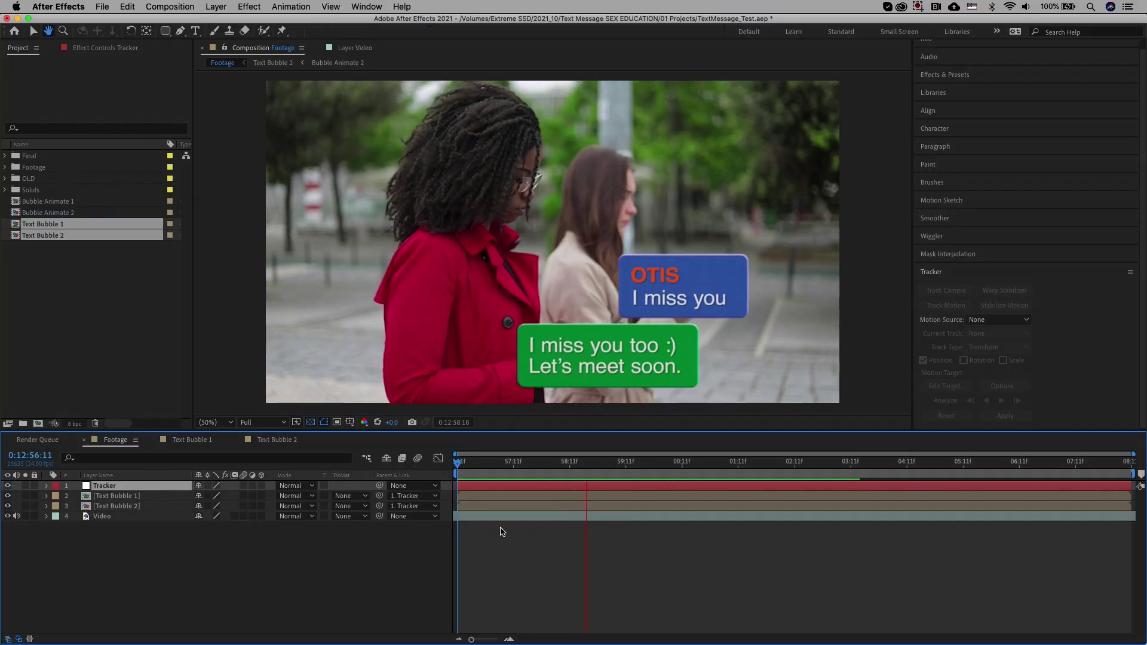
Step: Shift the Text Bubble 2 layer later in the timeline and preview the new timing
drag(479, 505, 551, 507)
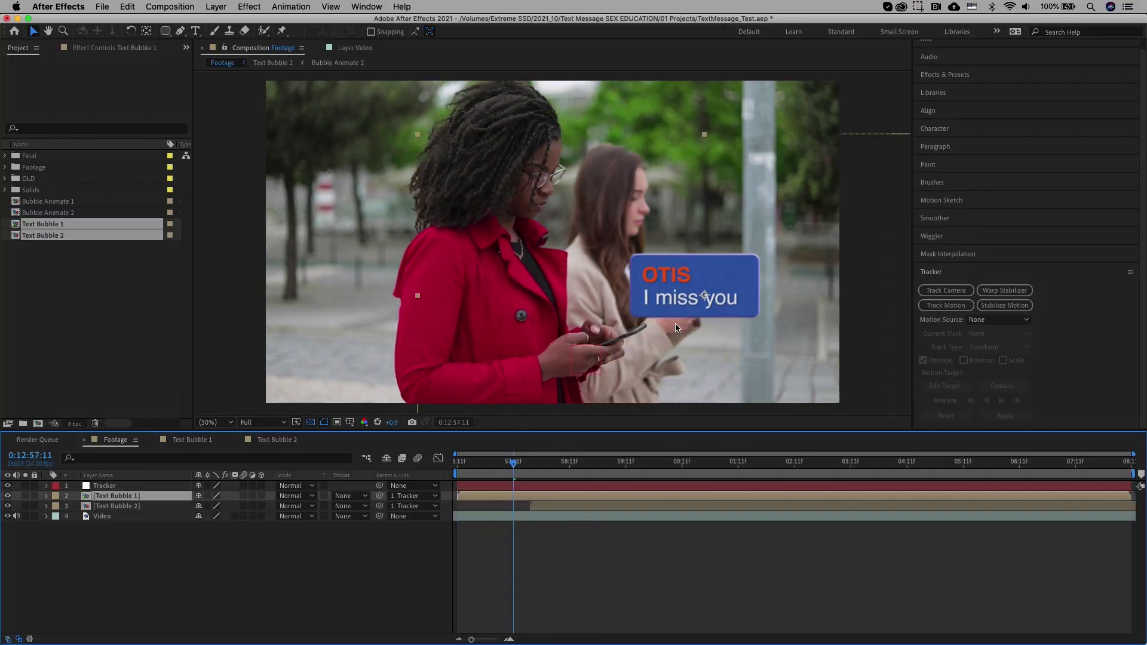
click(686, 299)
key(space)
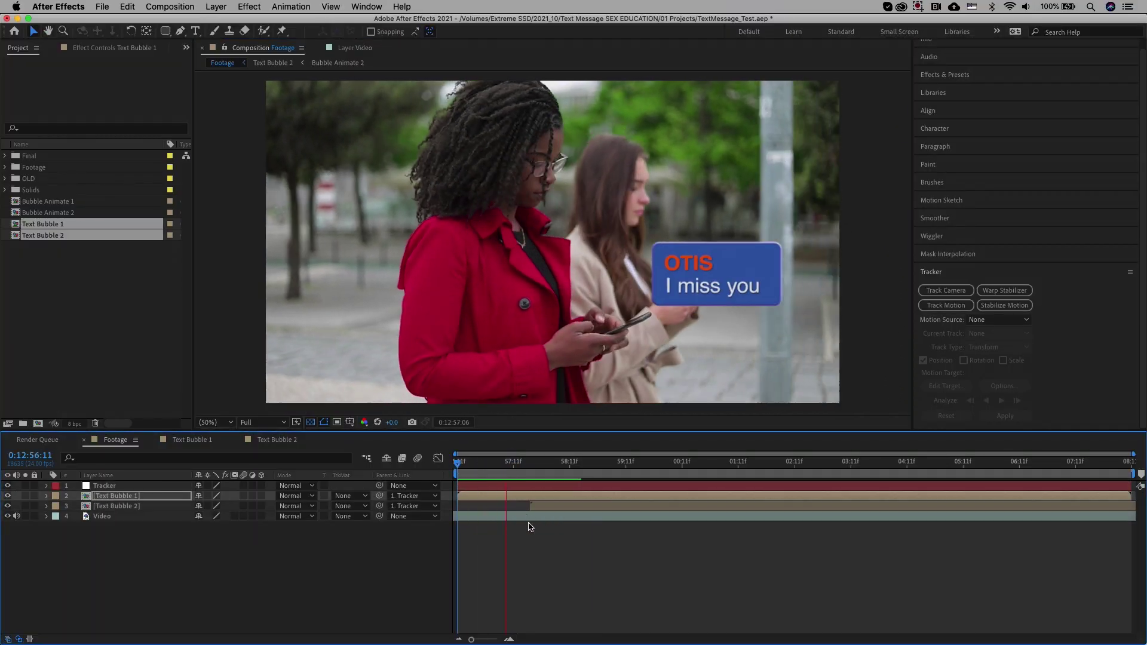
click(559, 508)
drag(548, 513, 626, 513)
key(space)
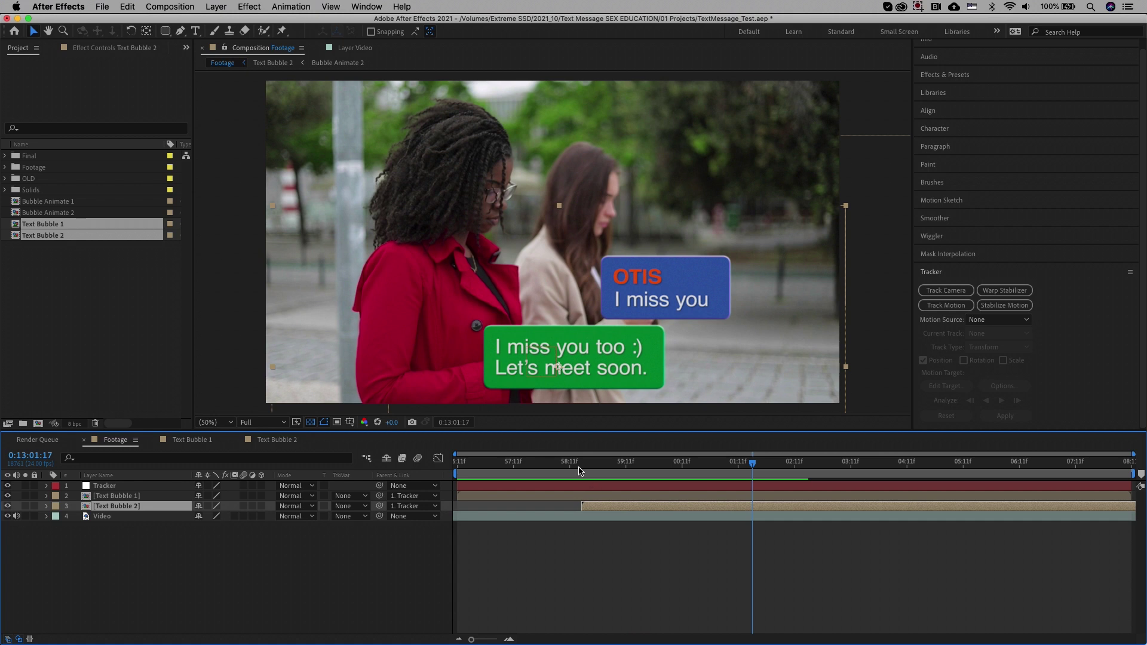
drag(589, 475, 603, 475)
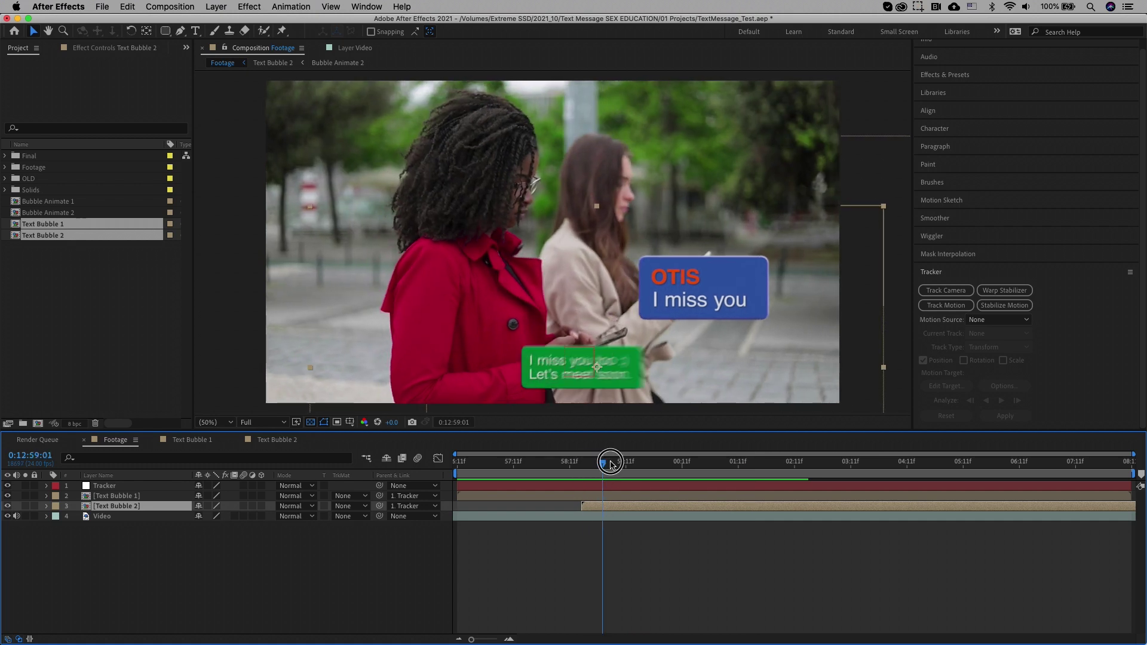
key(space)
Step: Nudge the green bubble, find its first frame, and show Text Bubble 1's Position
drag(718, 293, 720, 297)
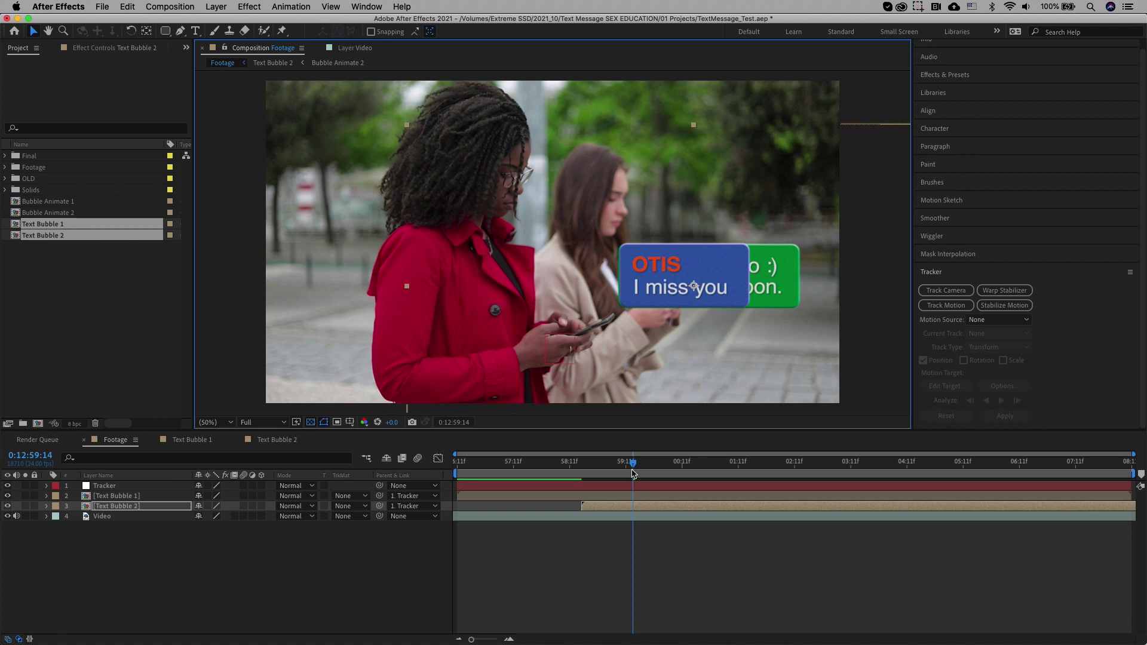
click(585, 462)
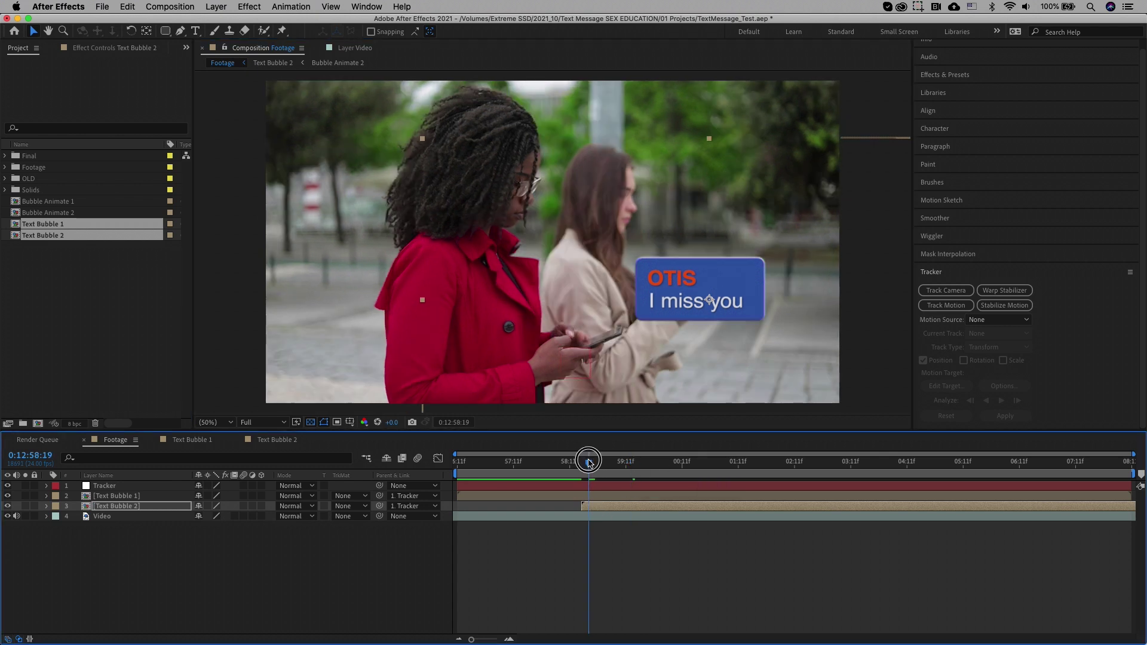
drag(584, 465, 594, 468)
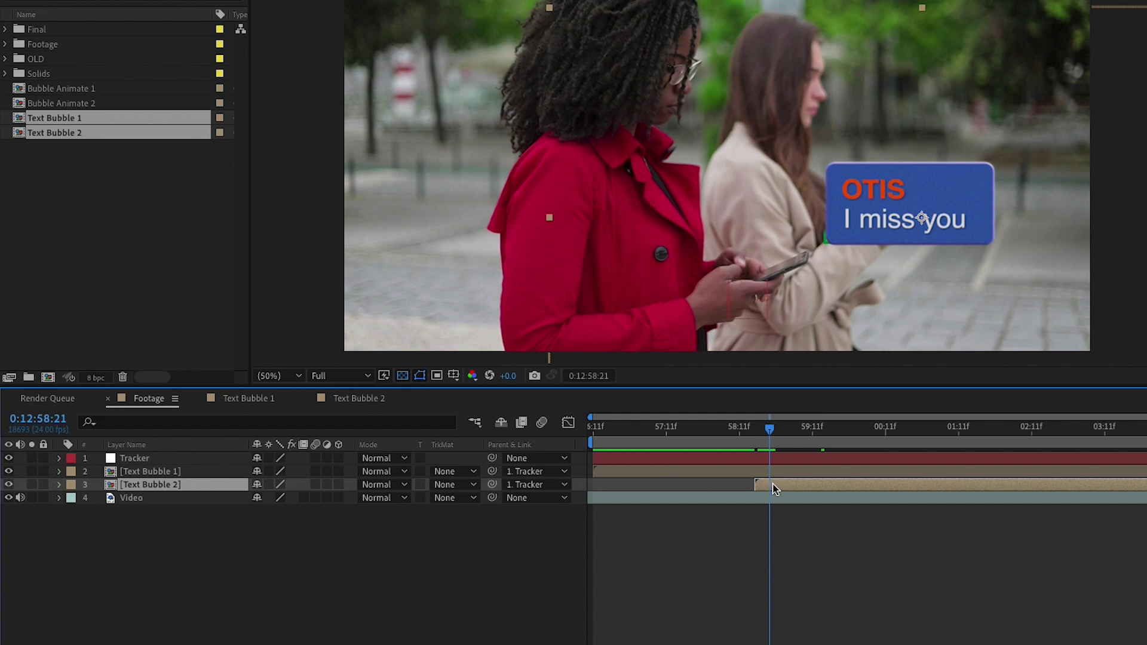
click(764, 471)
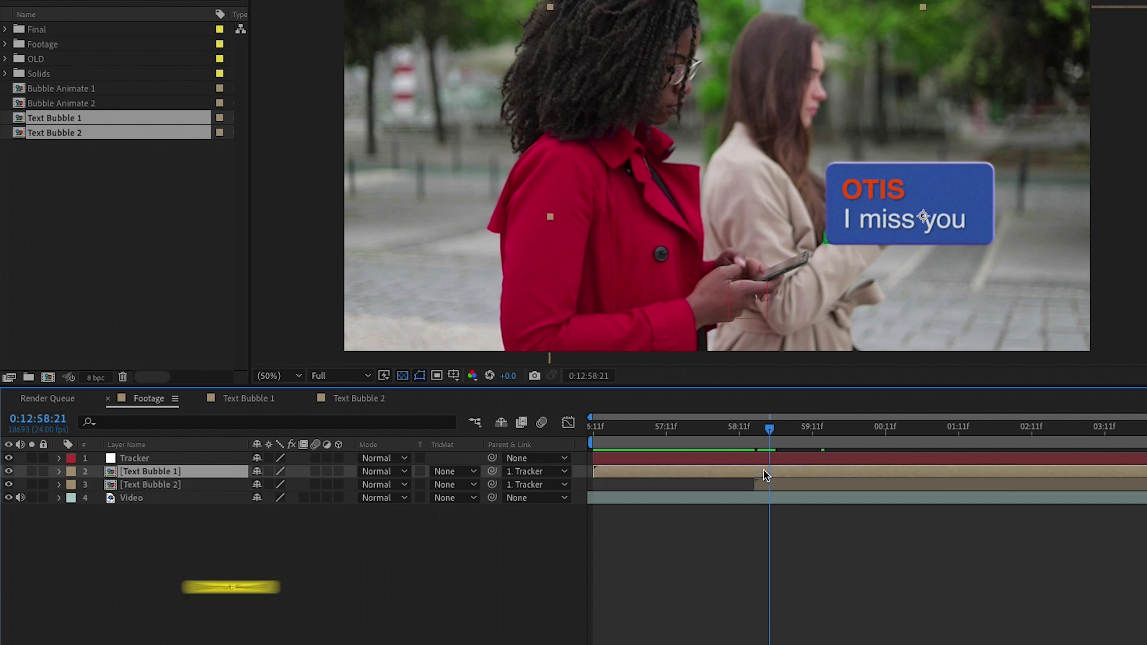
key(p)
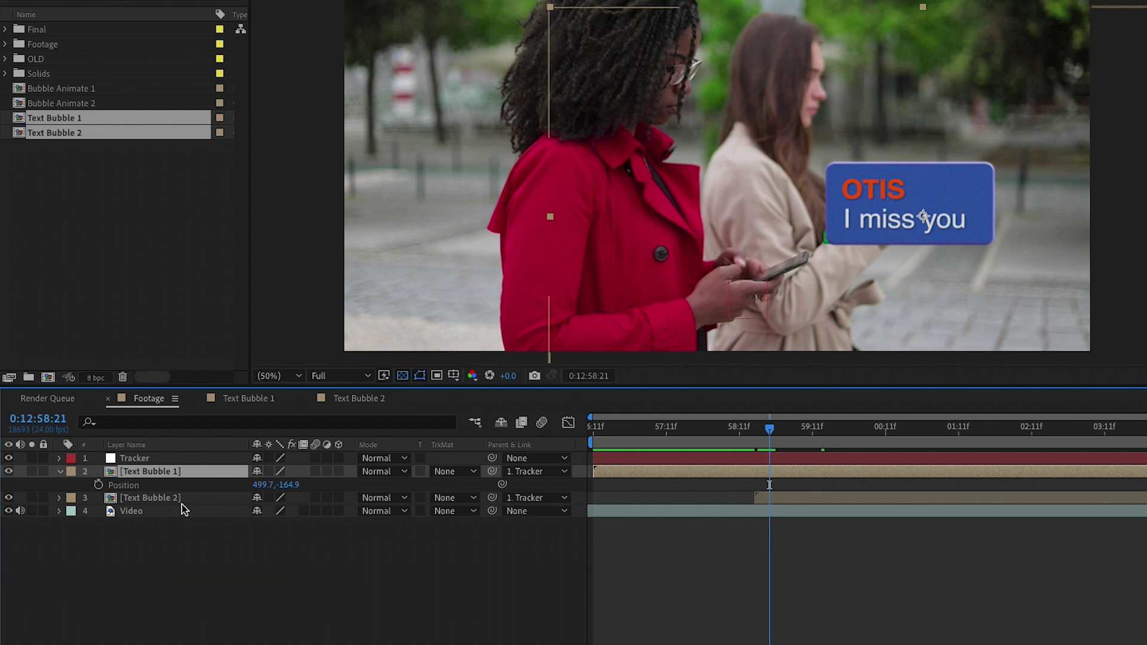
Step: Keyframe Text Bubble 1's Position, raising the blue bubble above the green one shifted left
click(99, 486)
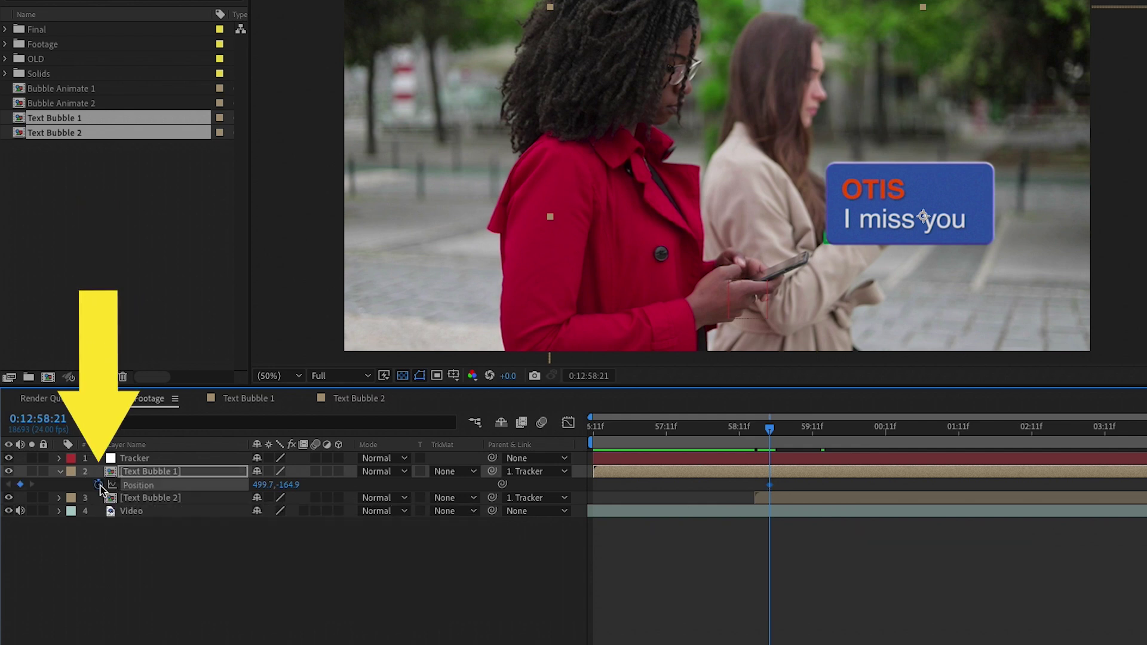
drag(771, 428, 797, 430)
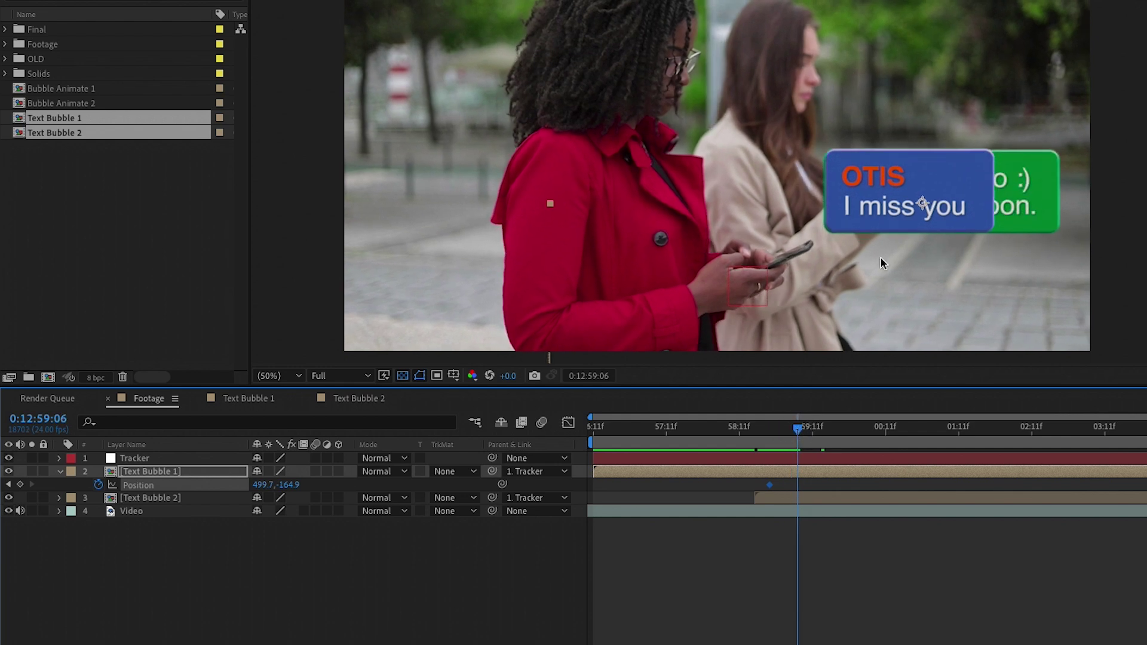
drag(882, 224, 944, 112)
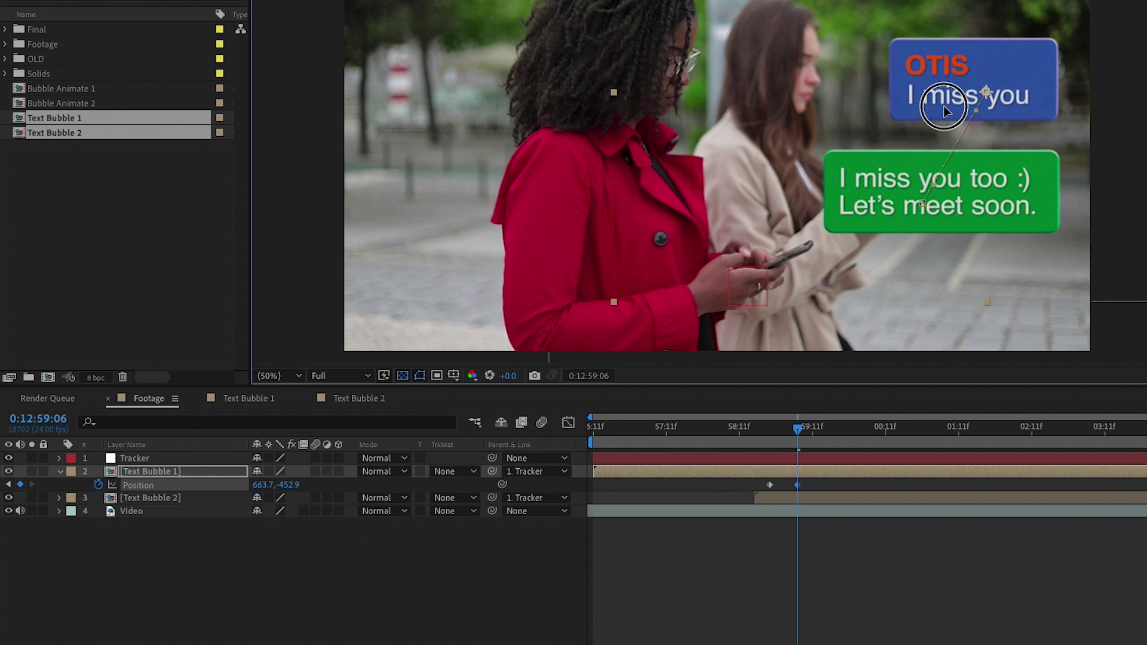
drag(944, 112, 945, 122)
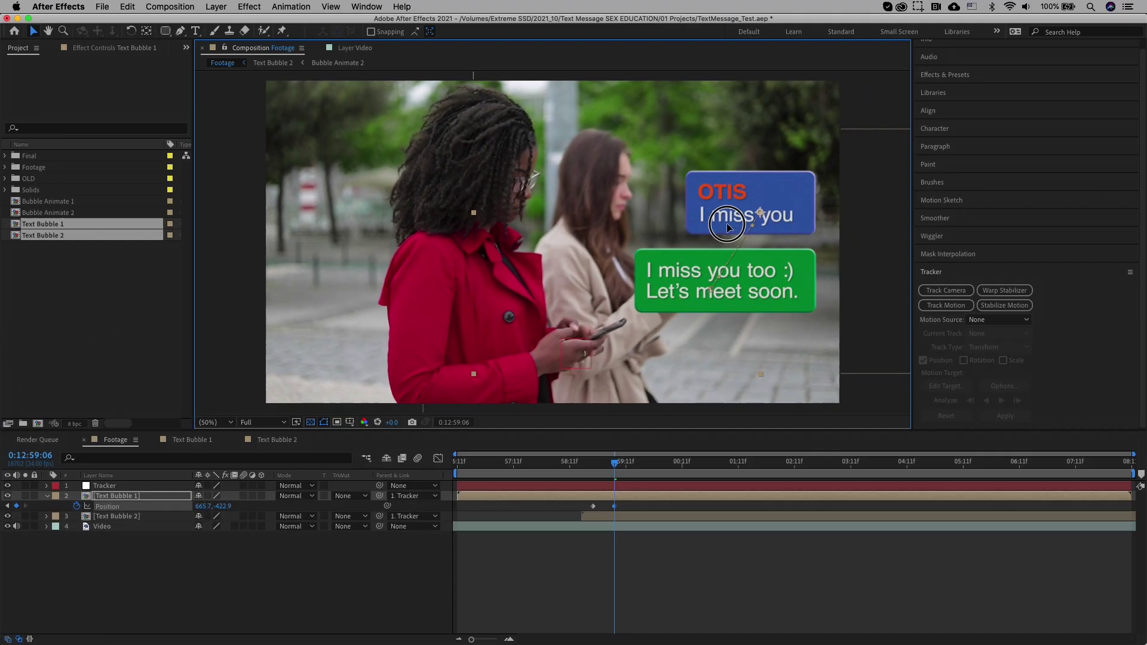
click(689, 310)
drag(690, 310, 667, 304)
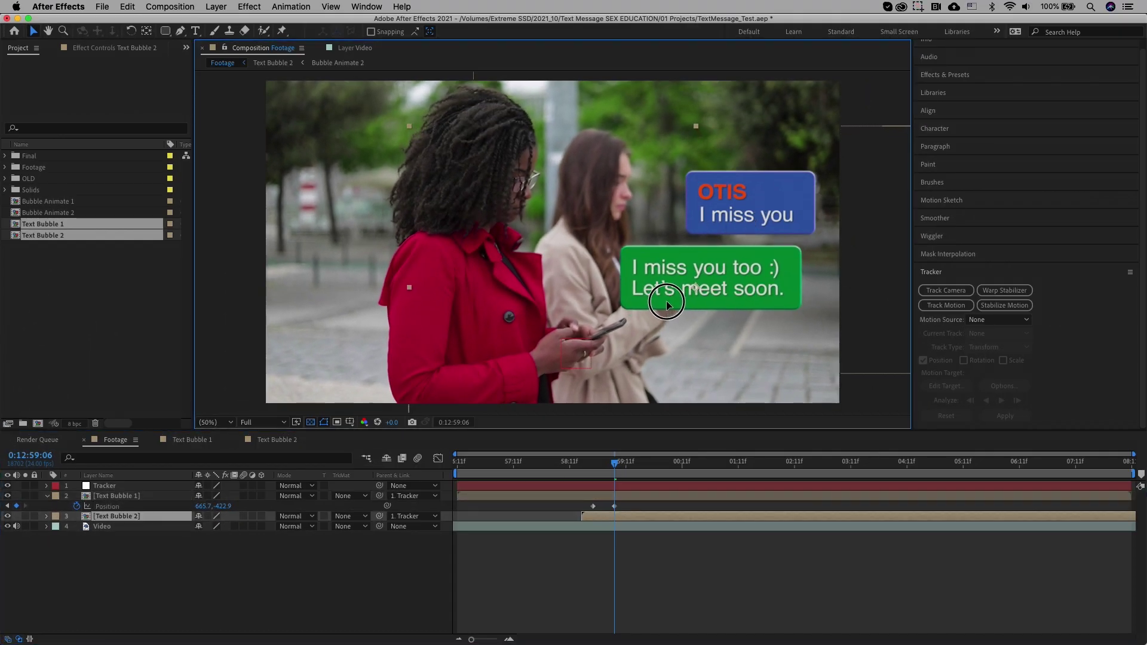
drag(737, 207, 723, 204)
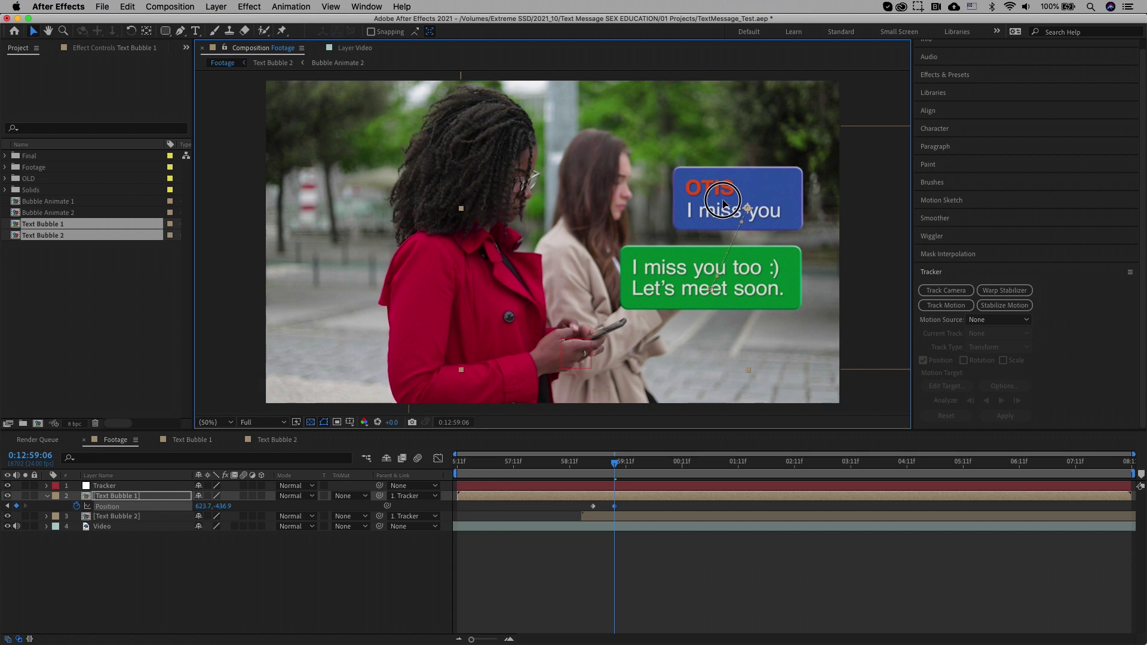
key(Page_Up)
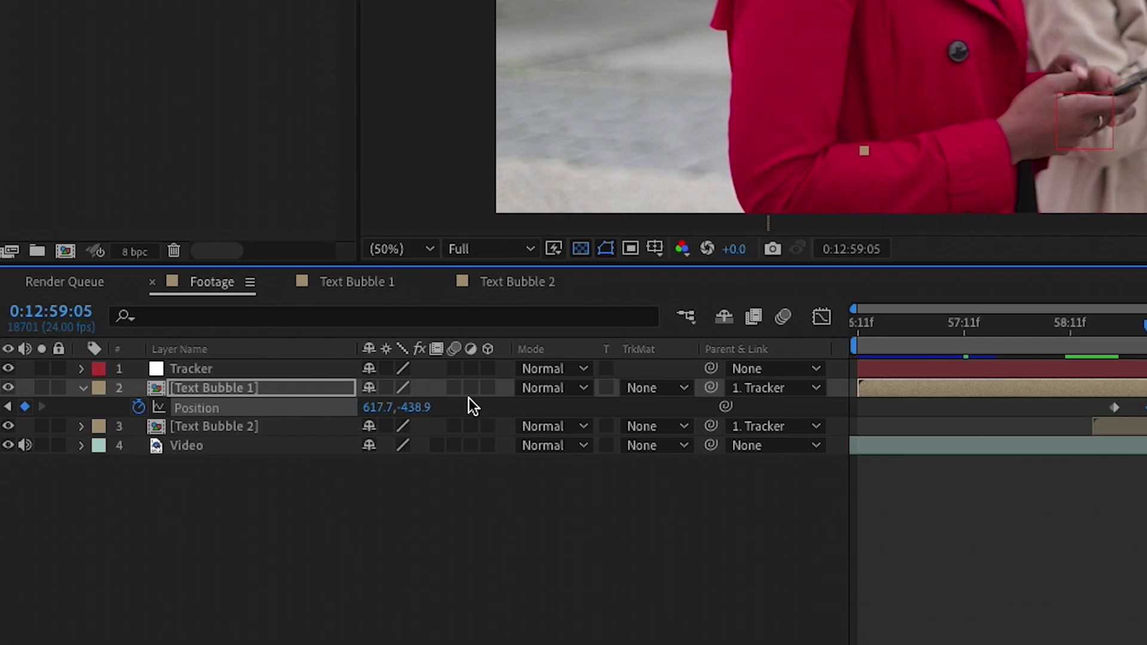
Step: Enable motion blur on Text Bubble 1, Easy Ease its Position keyframe, and preview
click(459, 389)
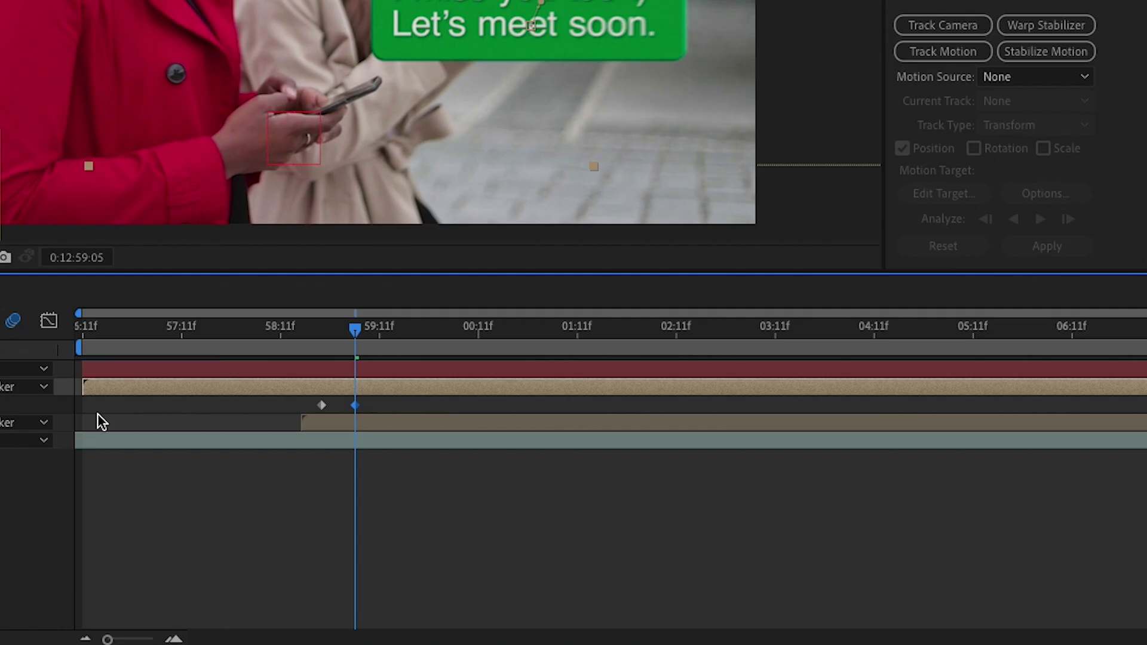
right_click(355, 407)
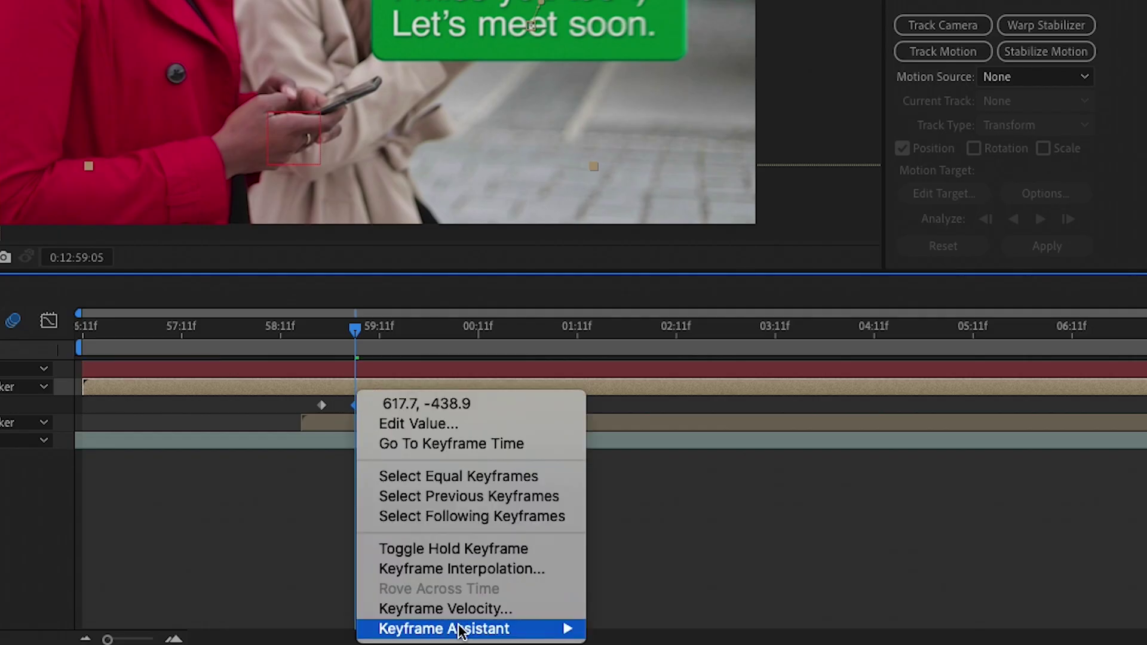
mouse_move(456, 625)
click(643, 512)
drag(301, 347, 224, 349)
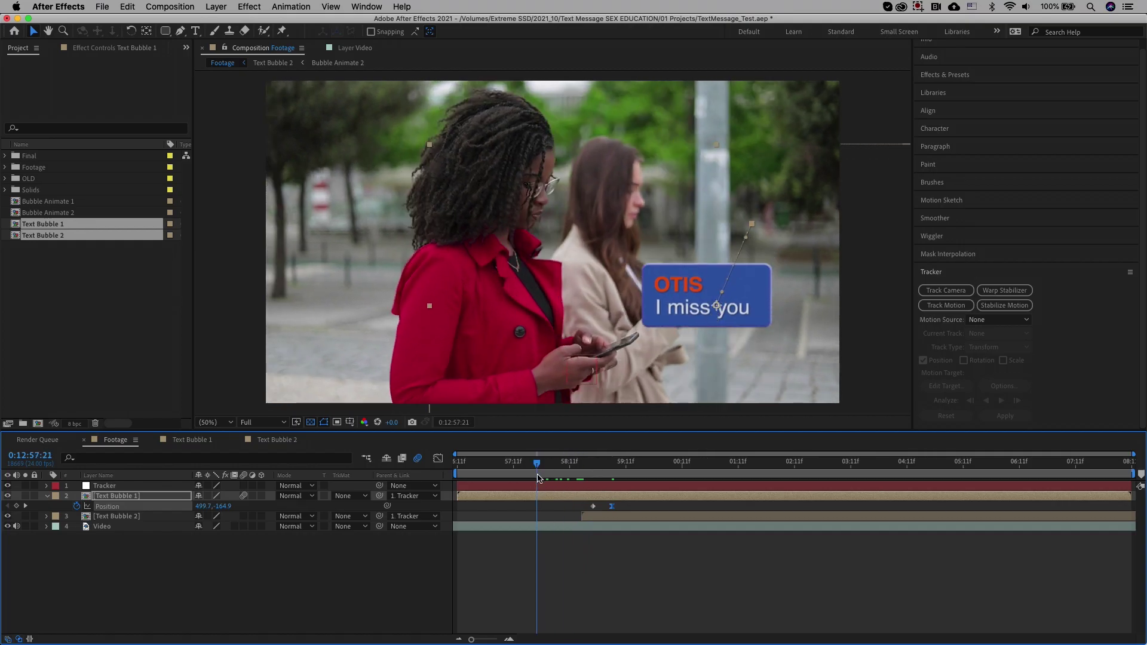
key(space)
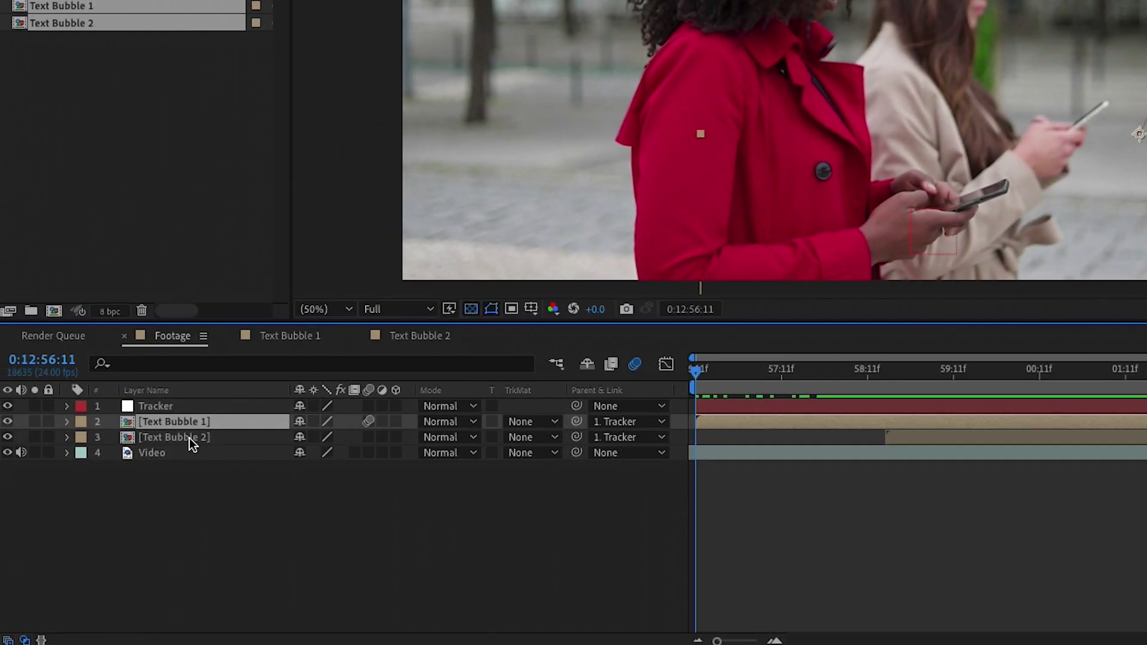
Step: Pre-compose Text Bubble 1 and Text Bubble 2 into a new composition named Convo 1
shift+click(195, 439)
right_click(195, 439)
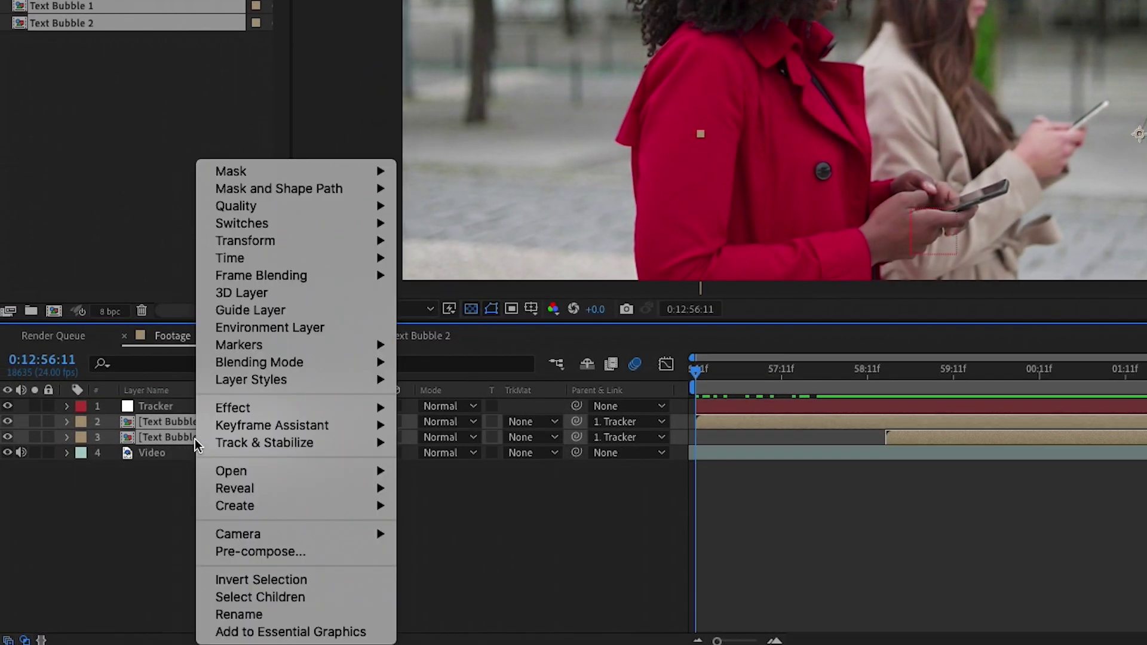
click(250, 551)
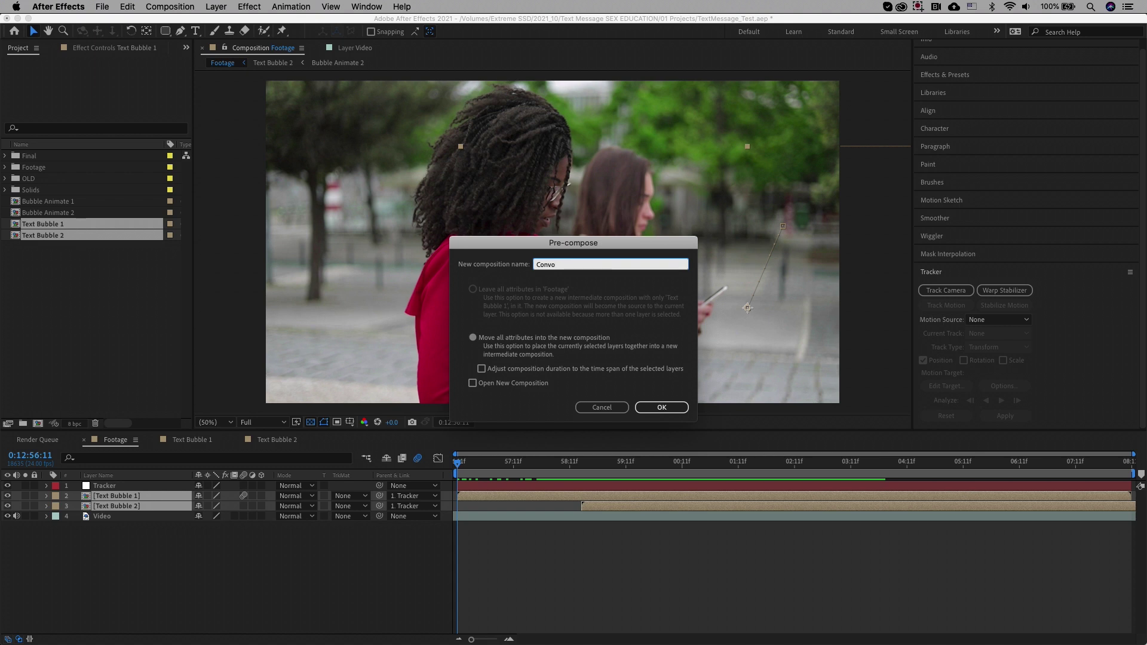
click(662, 407)
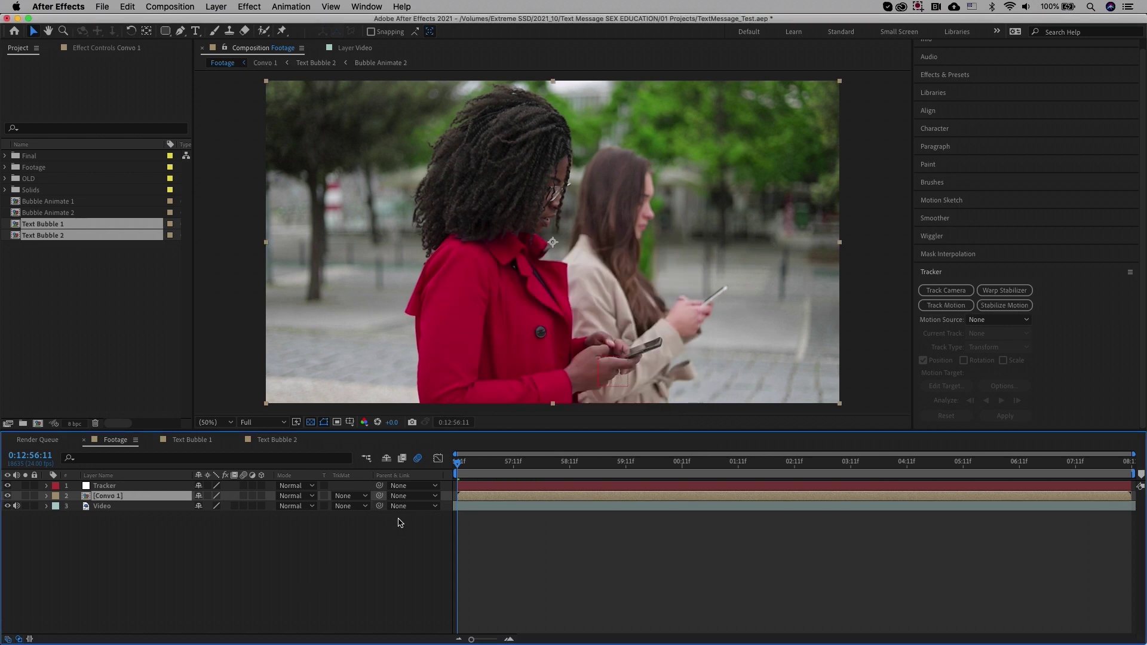
Step: Parent Convo 1 to 1. Tracker and move the bubbles up and to the left
key(space)
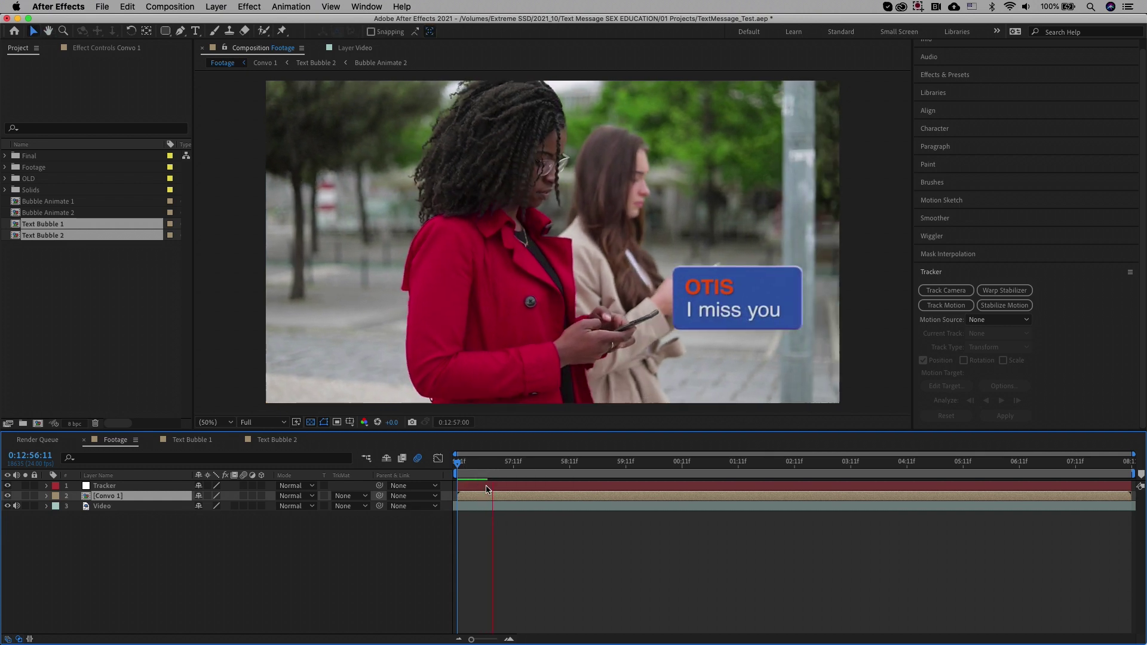
click(491, 487)
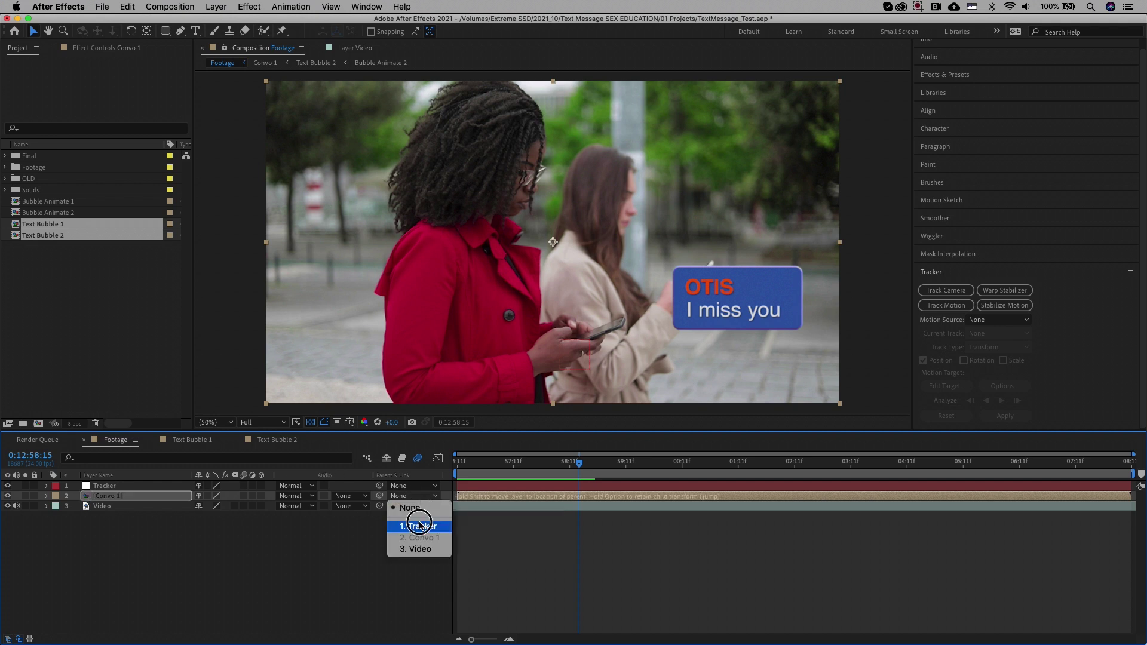
click(421, 526)
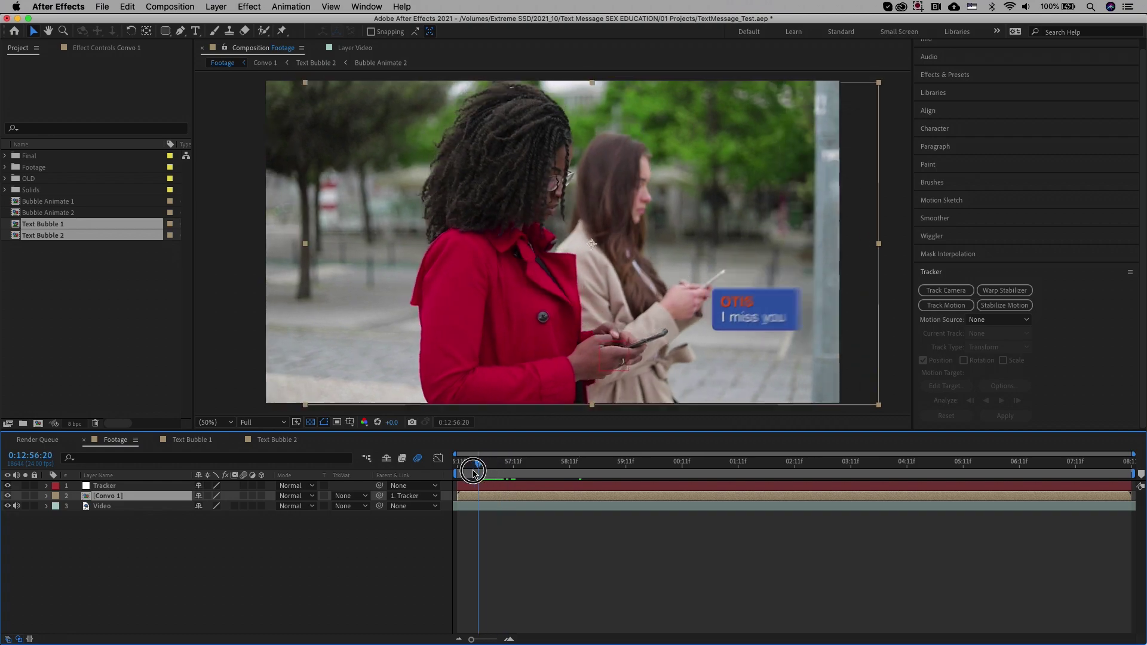
drag(515, 466, 705, 467)
drag(880, 292, 844, 272)
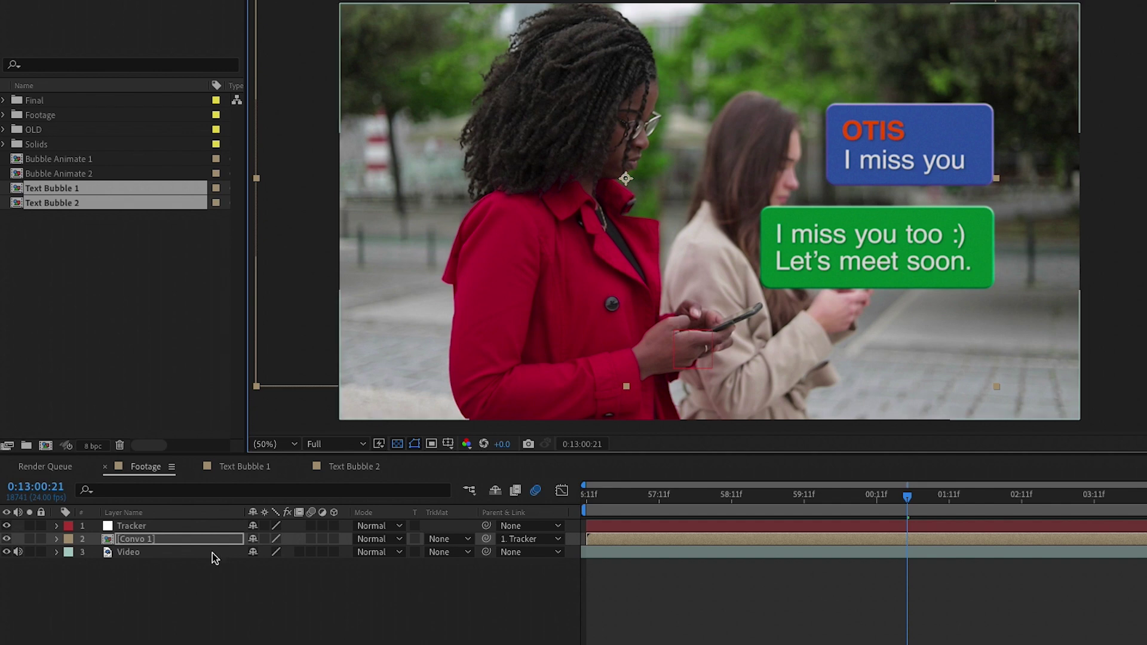
Step: Scale Convo 1 down to about 83% and shift it right
key(s)
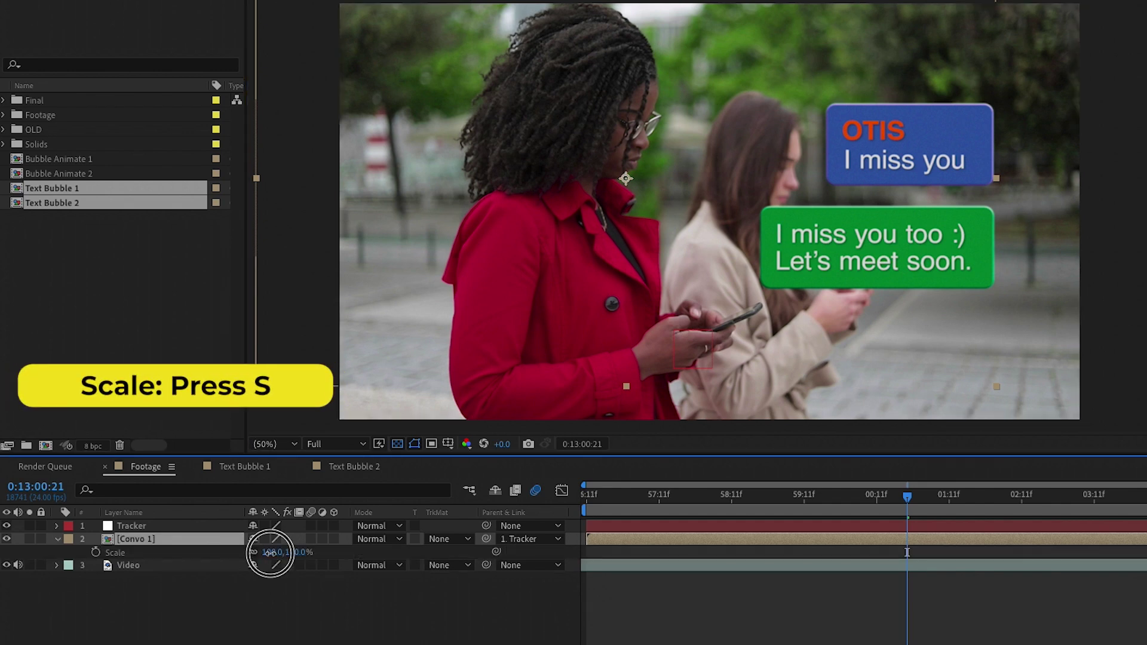
drag(270, 553, 257, 553)
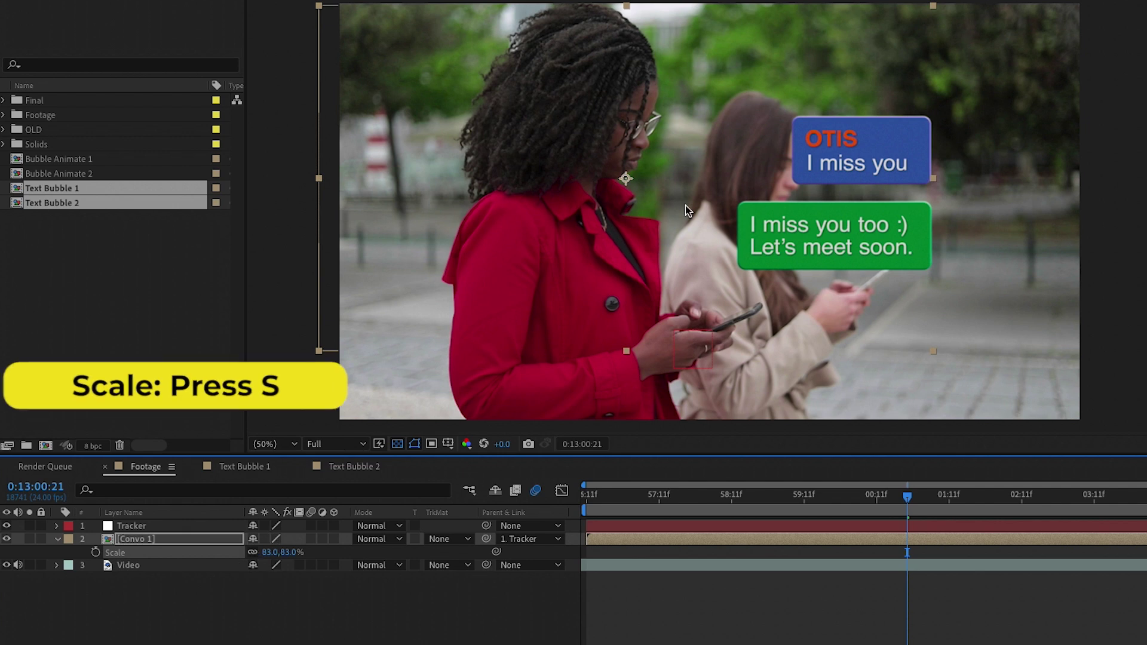
drag(779, 227, 813, 233)
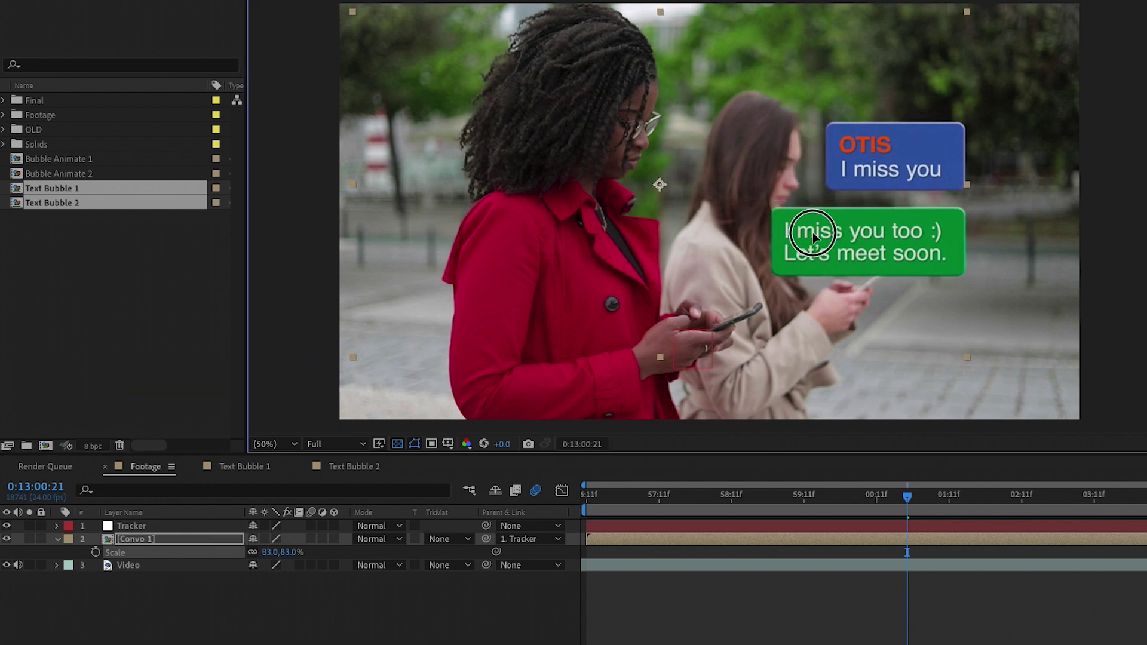
Step: Set Convo 1's Anchor Point to 1282,858 and Position to 211.6,-76.2 beside her head
double_click(56, 539)
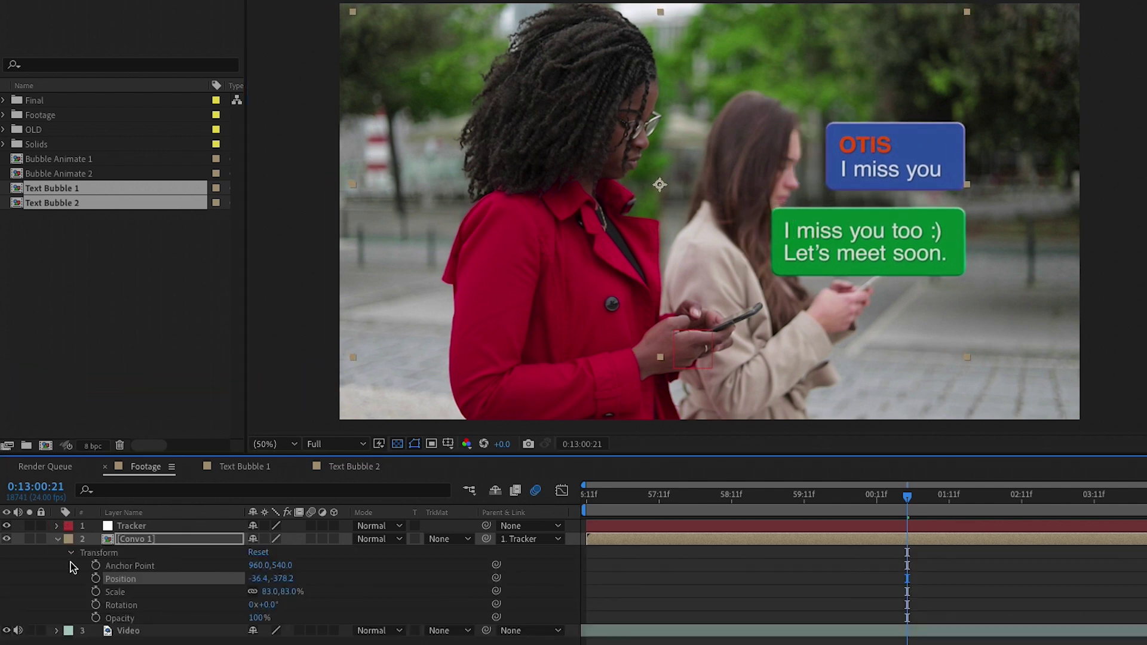
drag(349, 561, 522, 542)
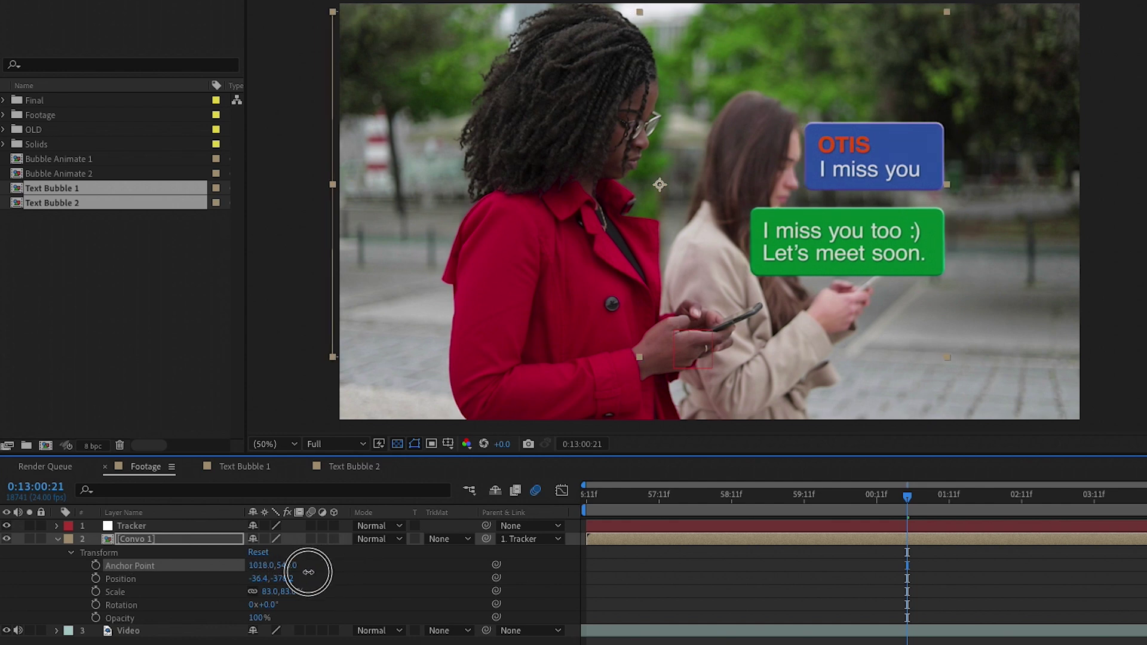
drag(281, 566, 584, 476)
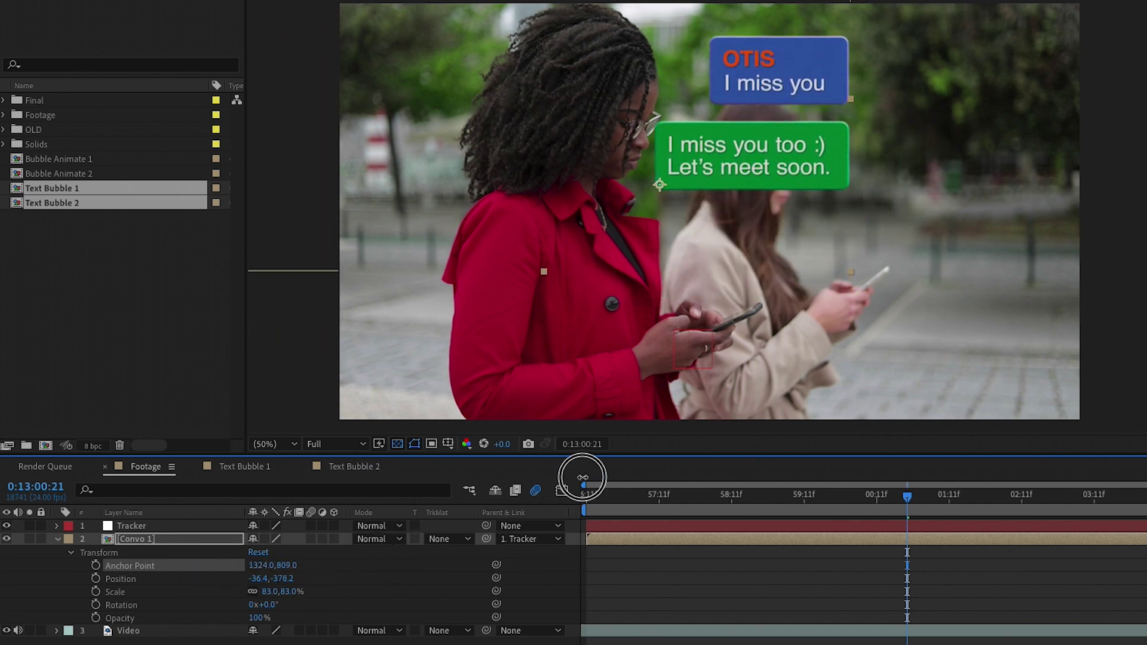
mouse_move(726, 174)
mouse_down()
mouse_move(835, 278)
mouse_move(836, 268)
mouse_up()
drag(281, 566, 327, 562)
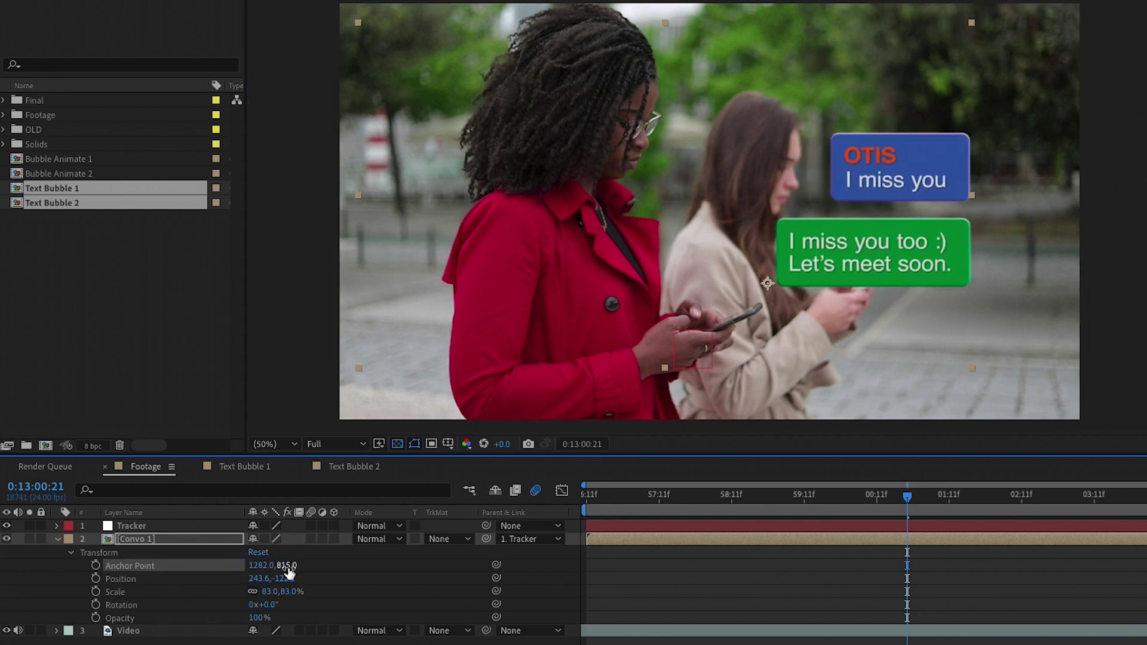
drag(894, 240, 882, 258)
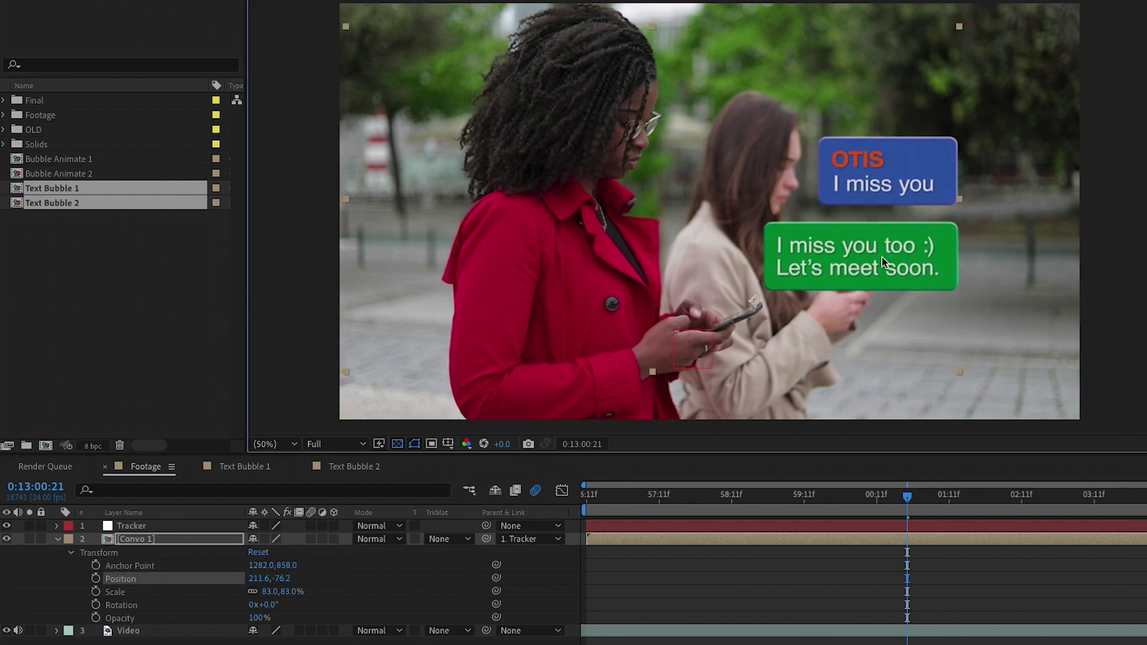
mouse_move(907, 499)
mouse_down()
mouse_move(799, 529)
mouse_move(954, 544)
mouse_up()
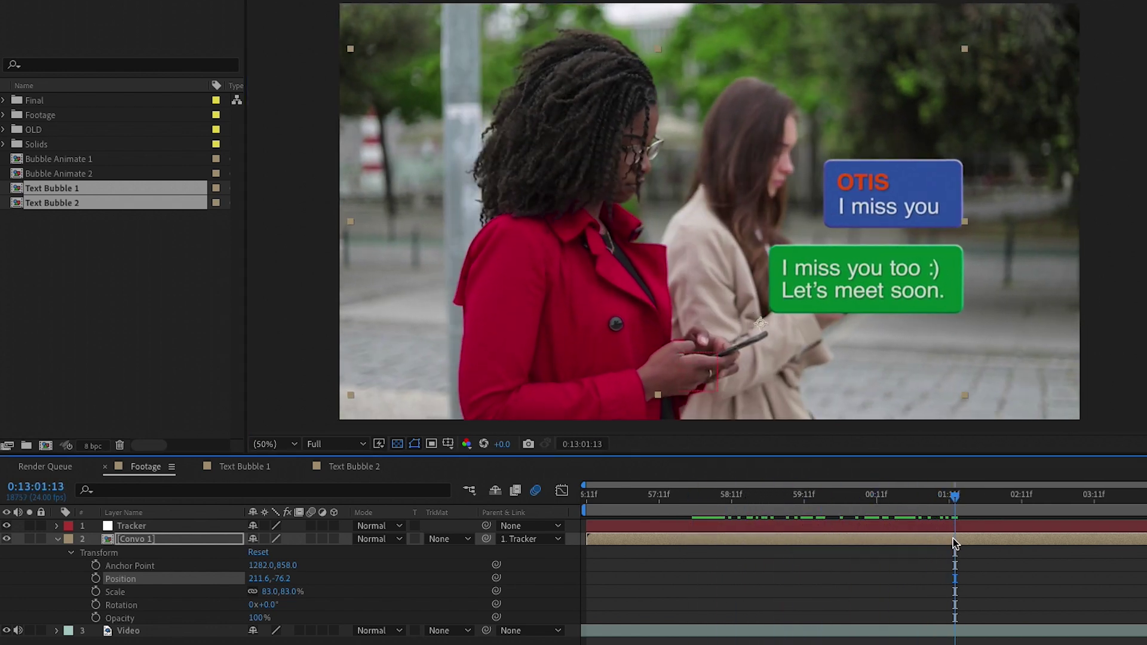
Step: Keyframe Convo 1's Scale from 83% to 0% at 0:13:01:20 and raise the bubbles via the anchor
click(96, 592)
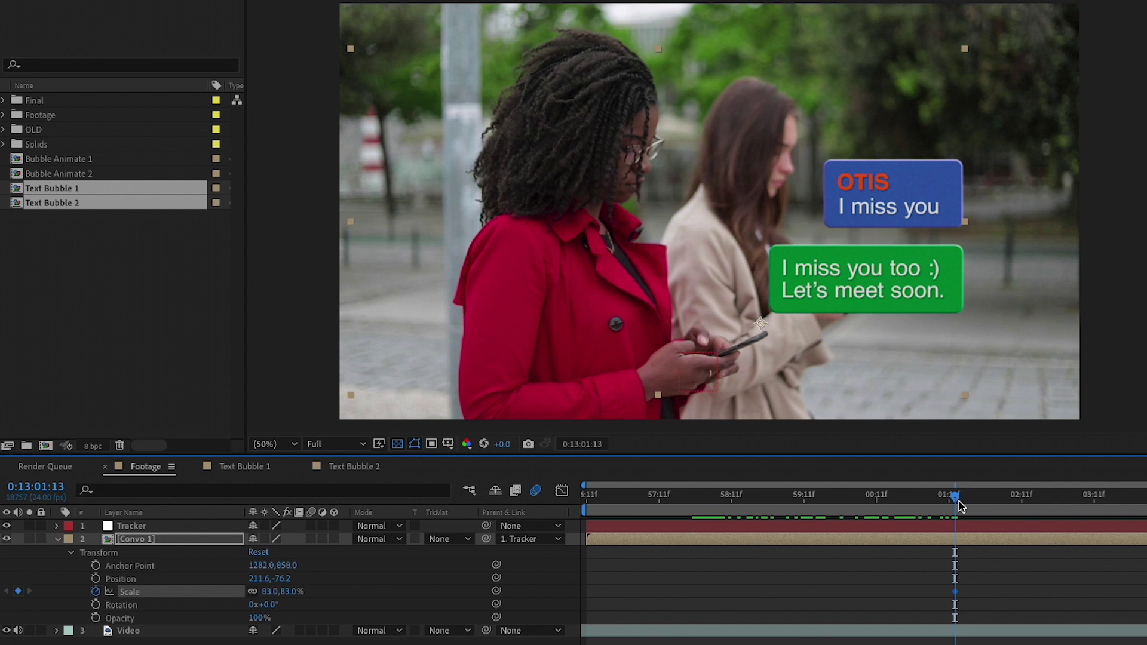
drag(965, 497, 982, 504)
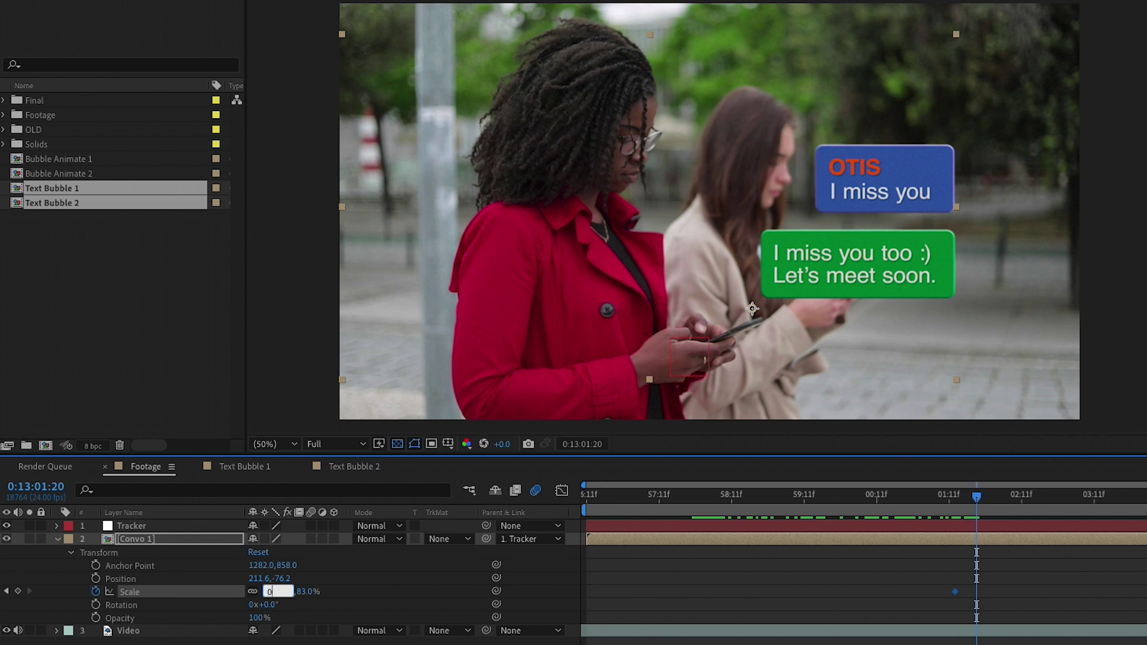
key(Return)
drag(948, 496, 974, 505)
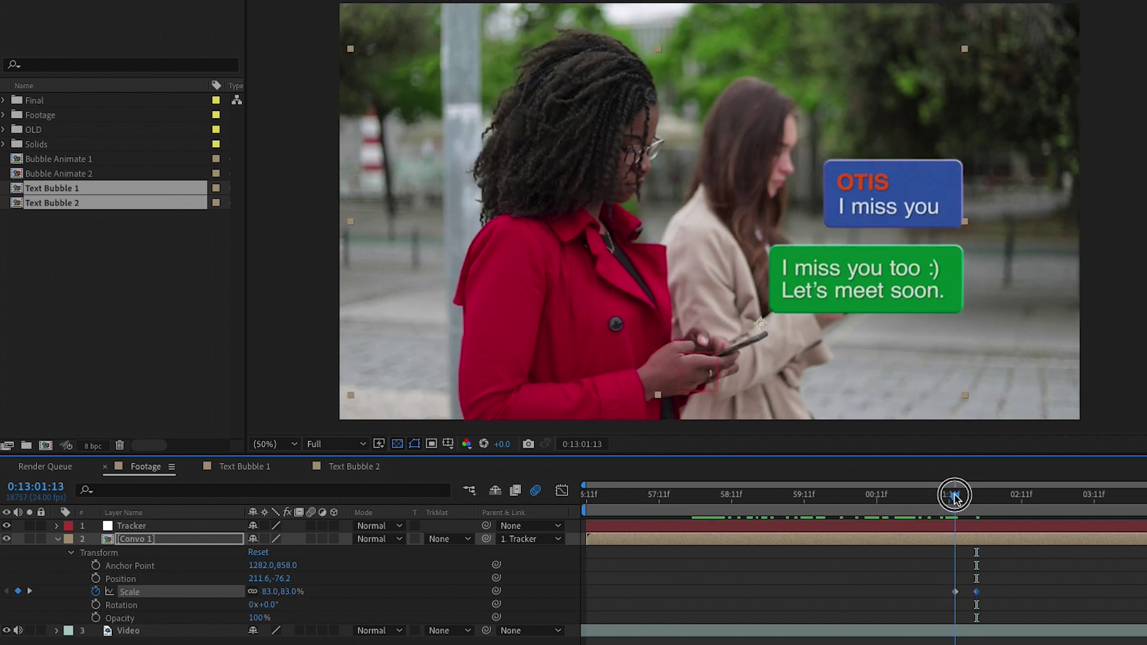
drag(974, 504, 955, 515)
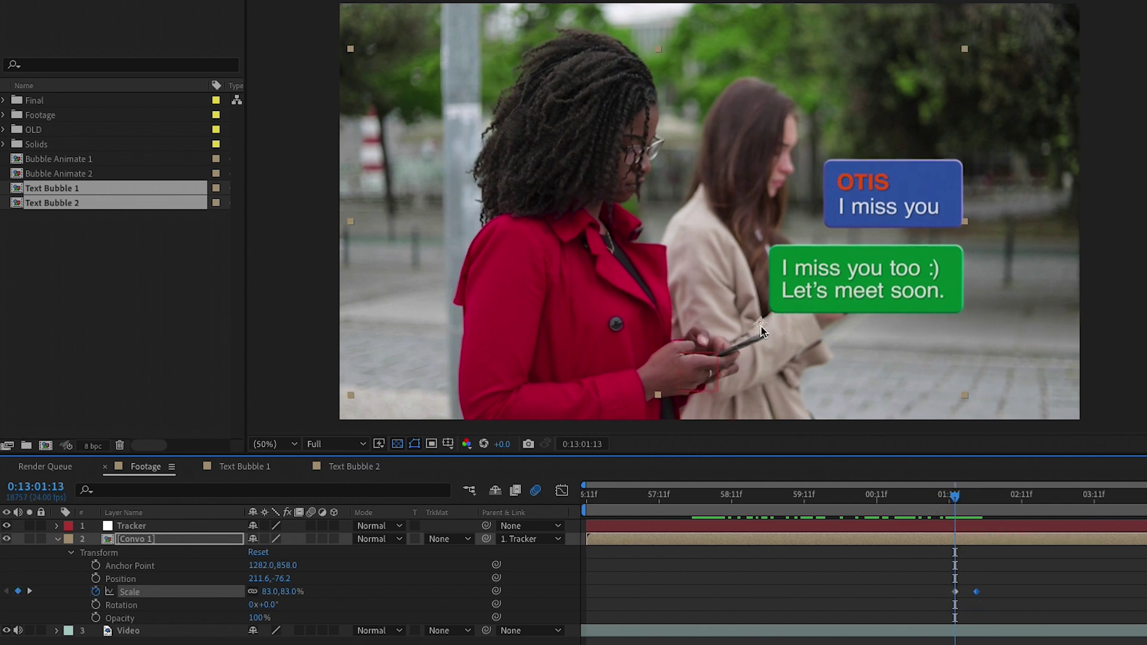
drag(286, 566, 283, 577)
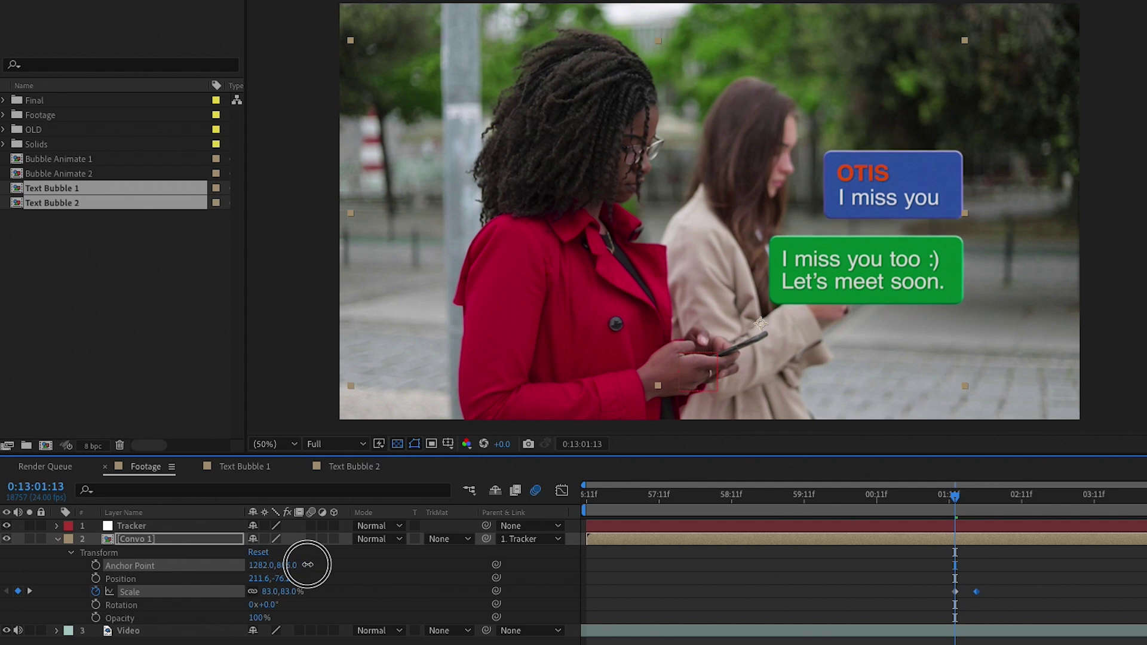
drag(283, 577, 291, 575)
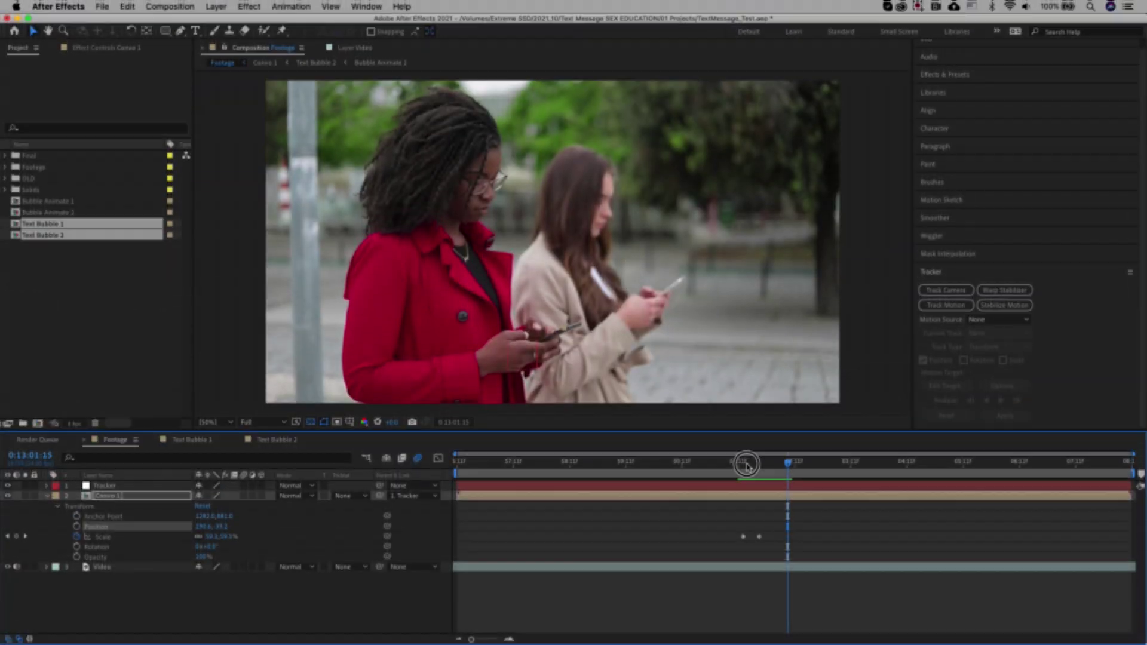
Step: Apply Easy Ease to the 83% Scale keyframe and preview from 0:13:00:10
click(741, 465)
key(Page_Down)
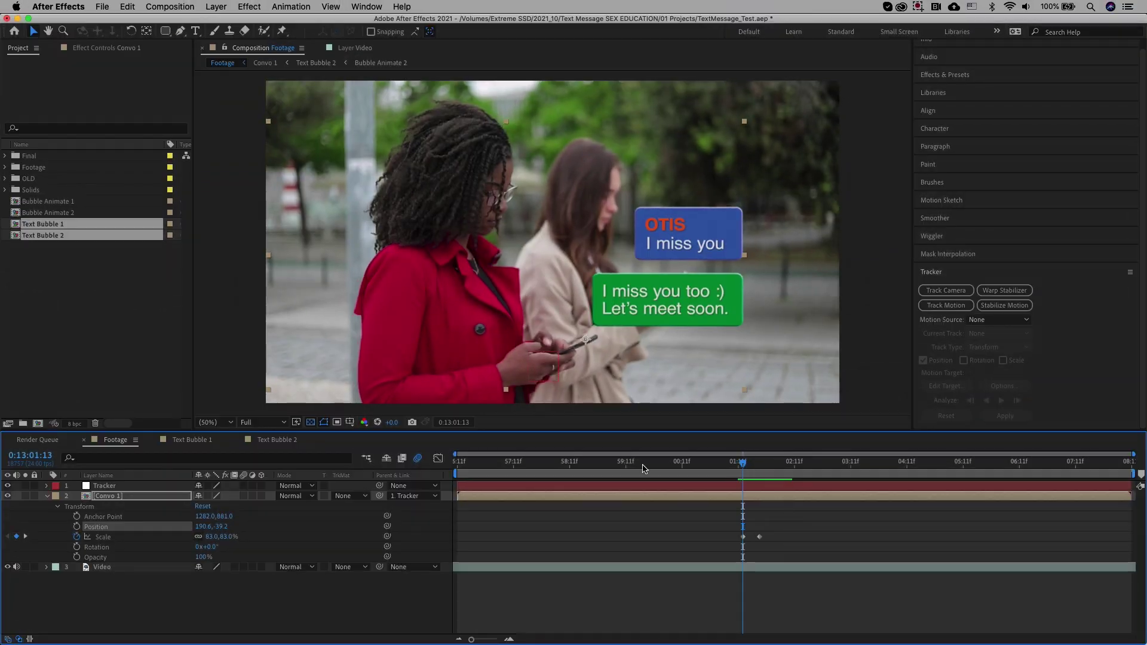
right_click(760, 537)
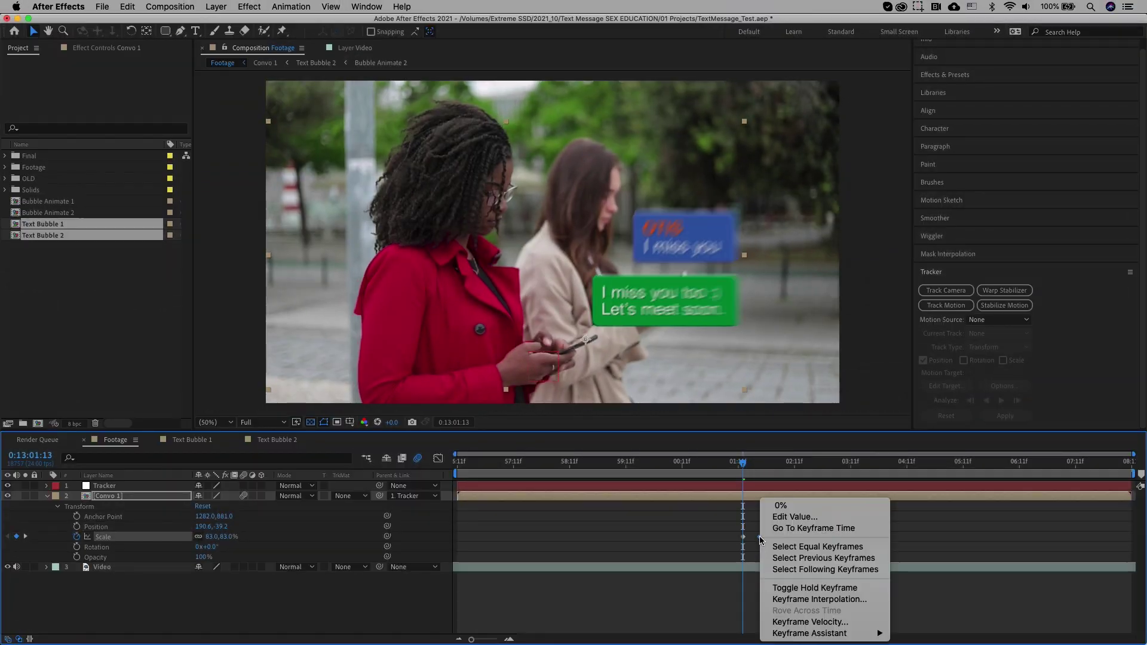
mouse_move(806, 636)
click(943, 565)
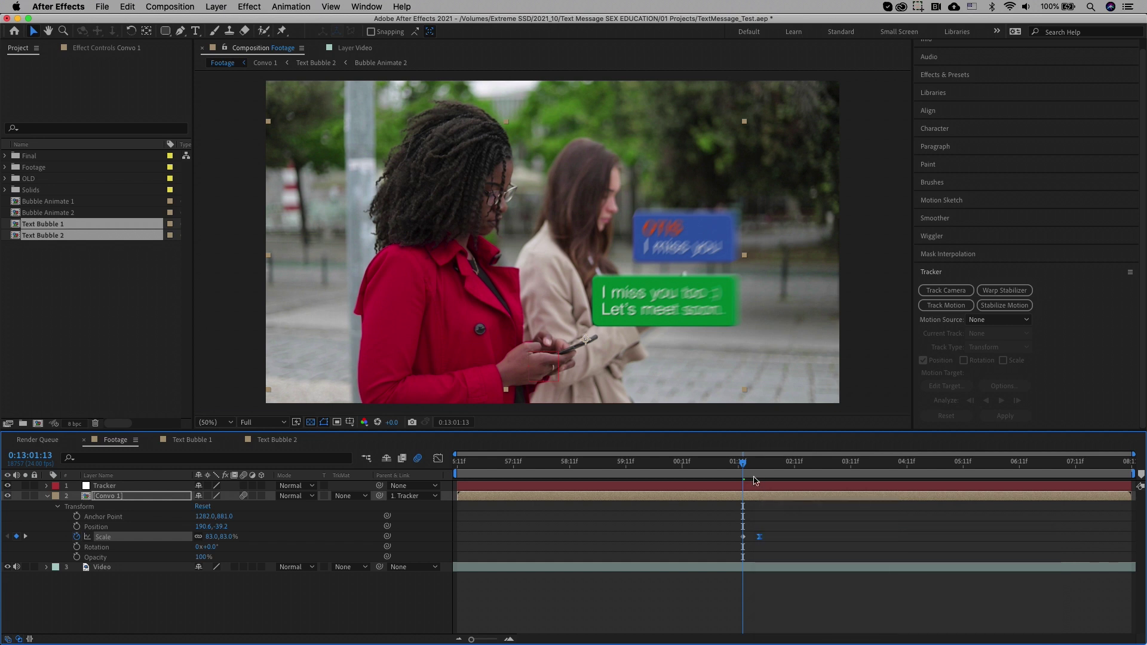
drag(733, 465, 684, 469)
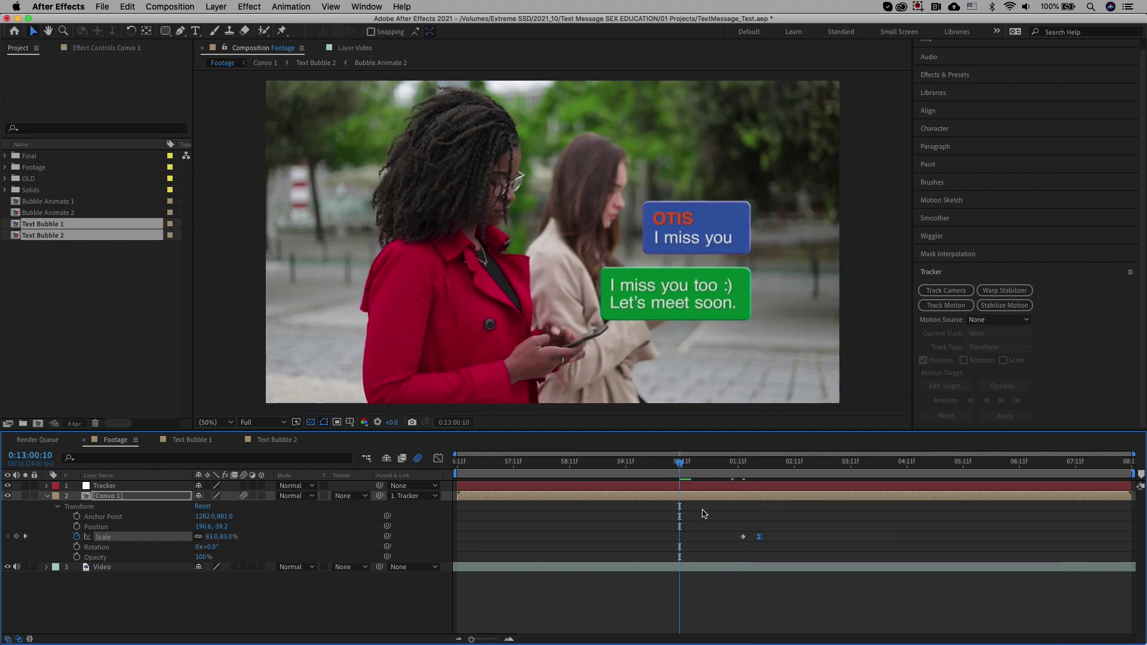
key(space)
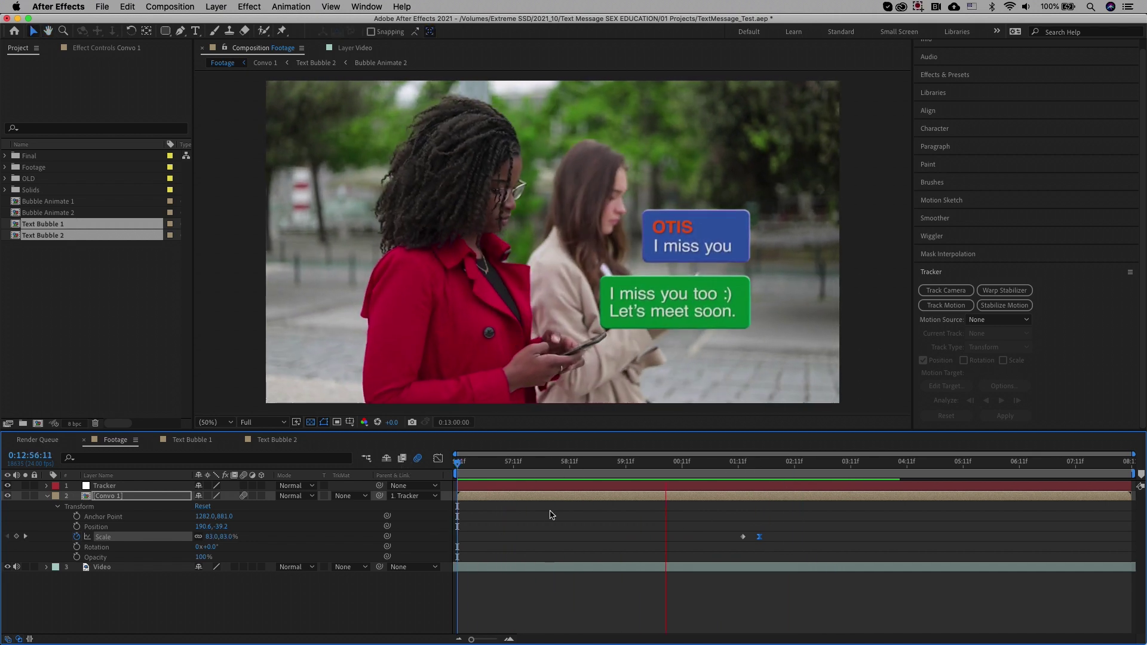
key(space)
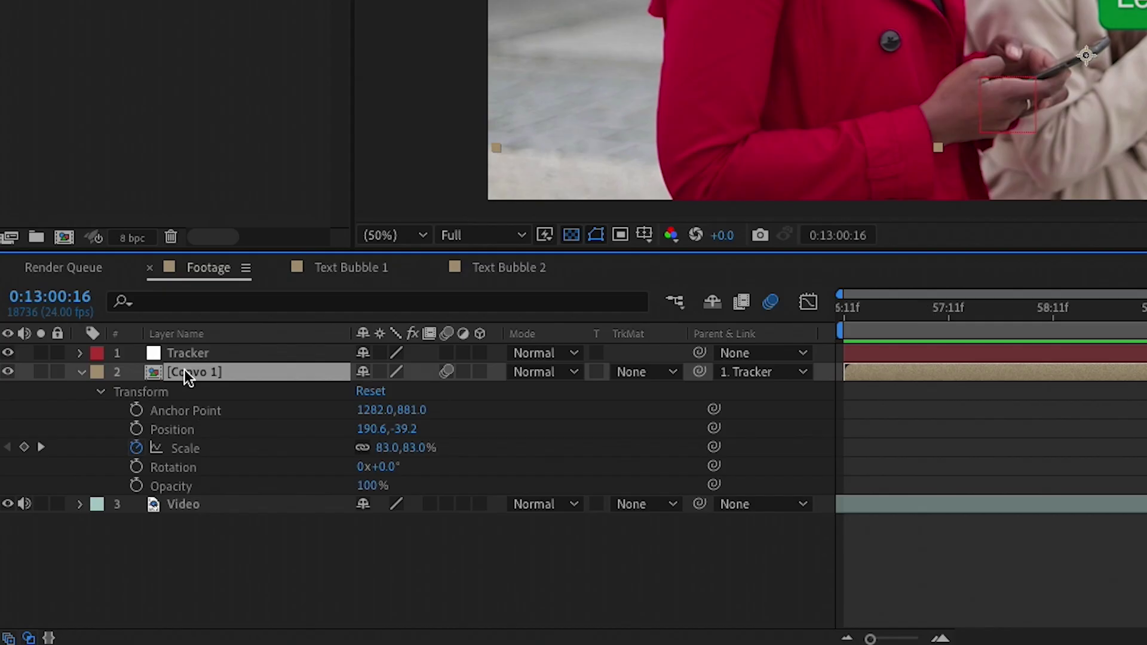
key(t)
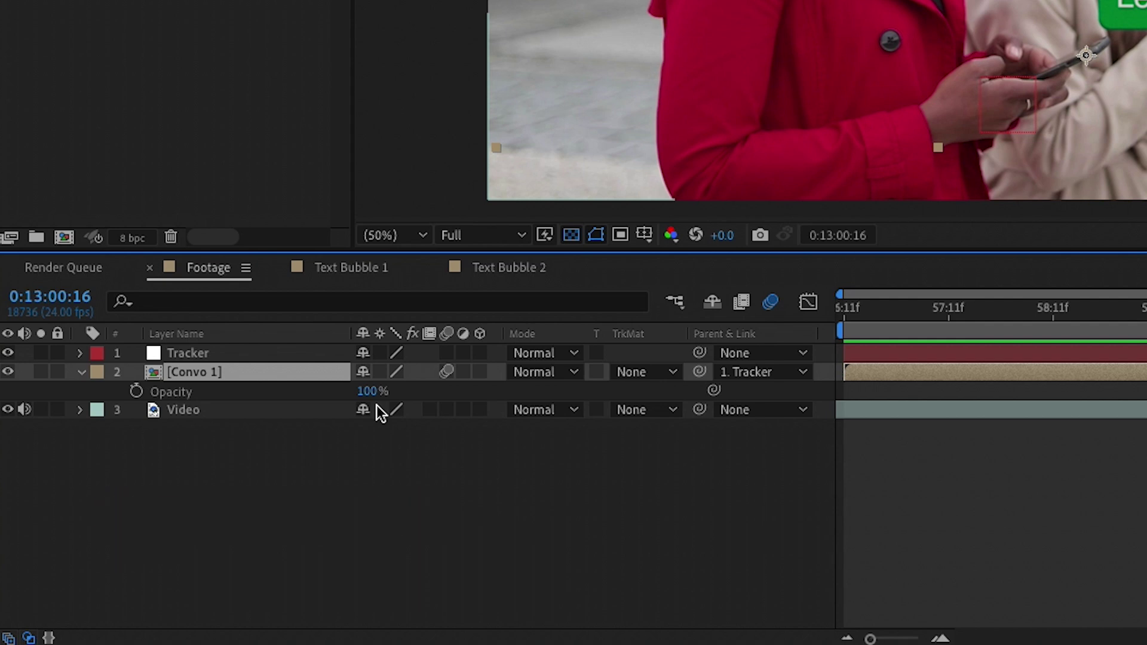
click(367, 392)
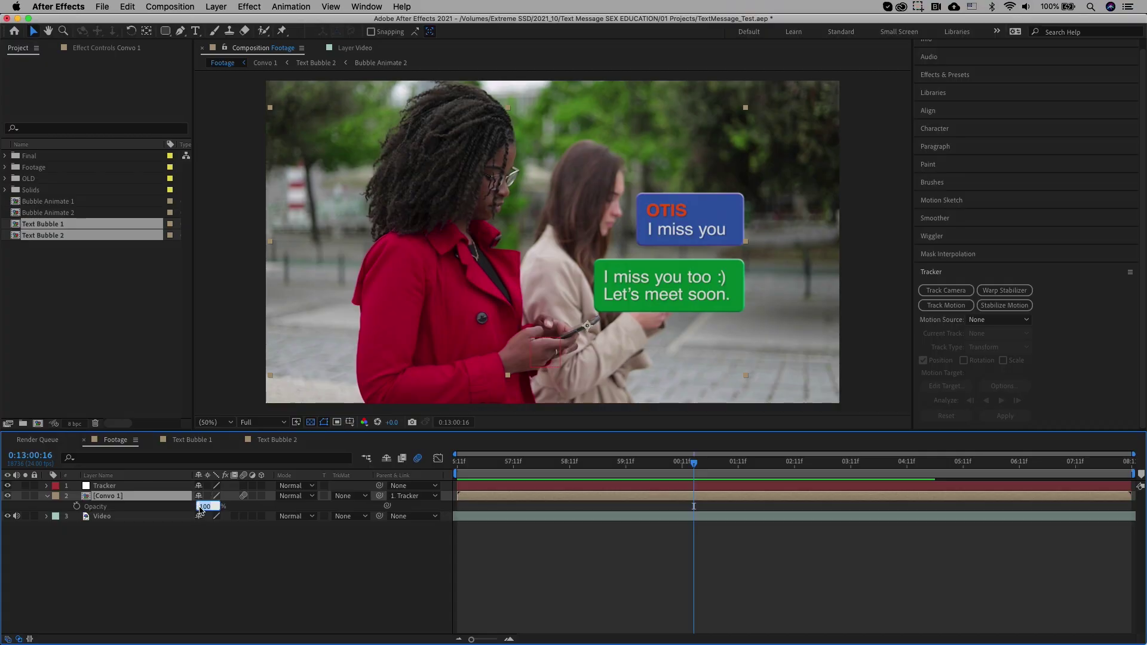
text(80)
click(273, 601)
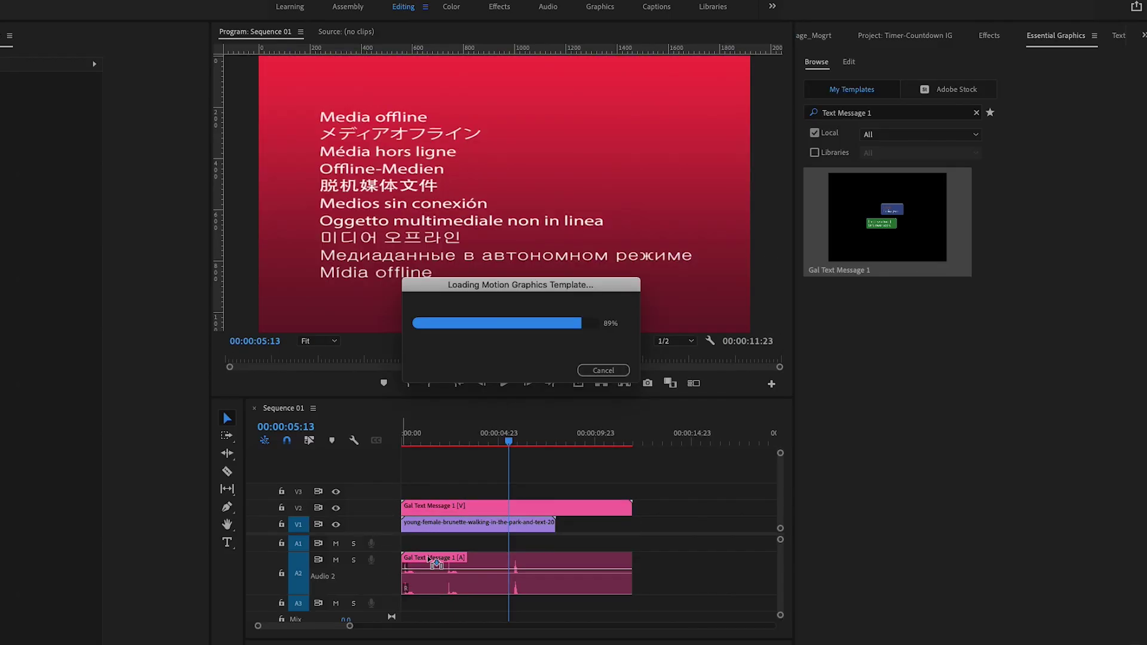
Step: Change Gal Text Message 1's message to 'How are you?' and enter a new sender name
click(484, 511)
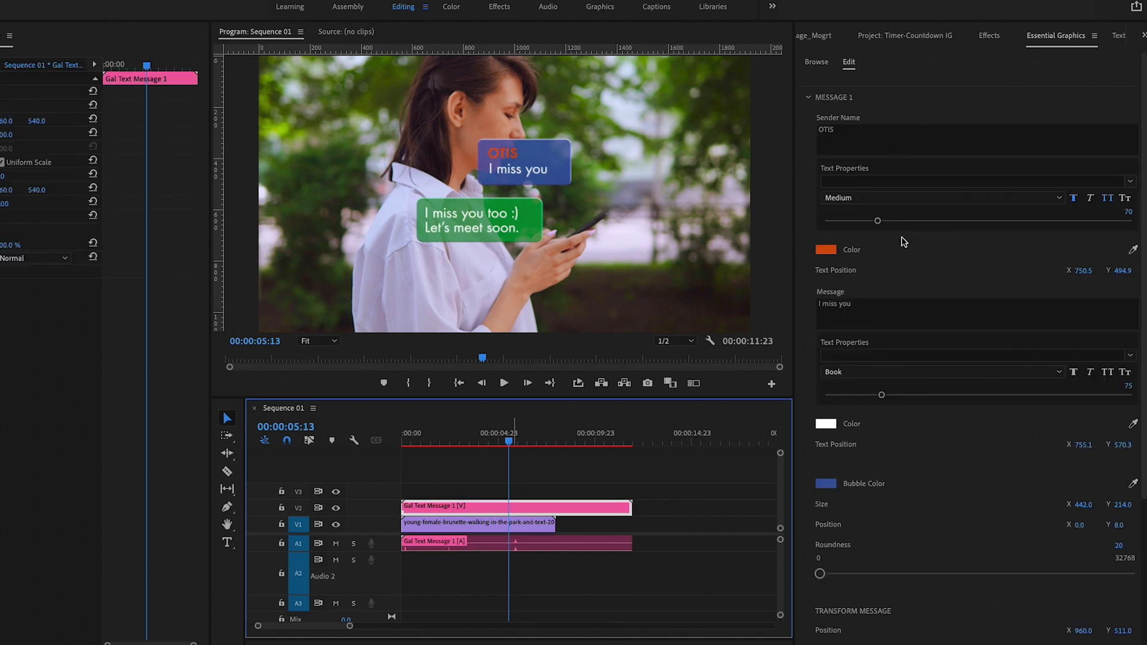
click(977, 313)
text(Ho)
click(1076, 562)
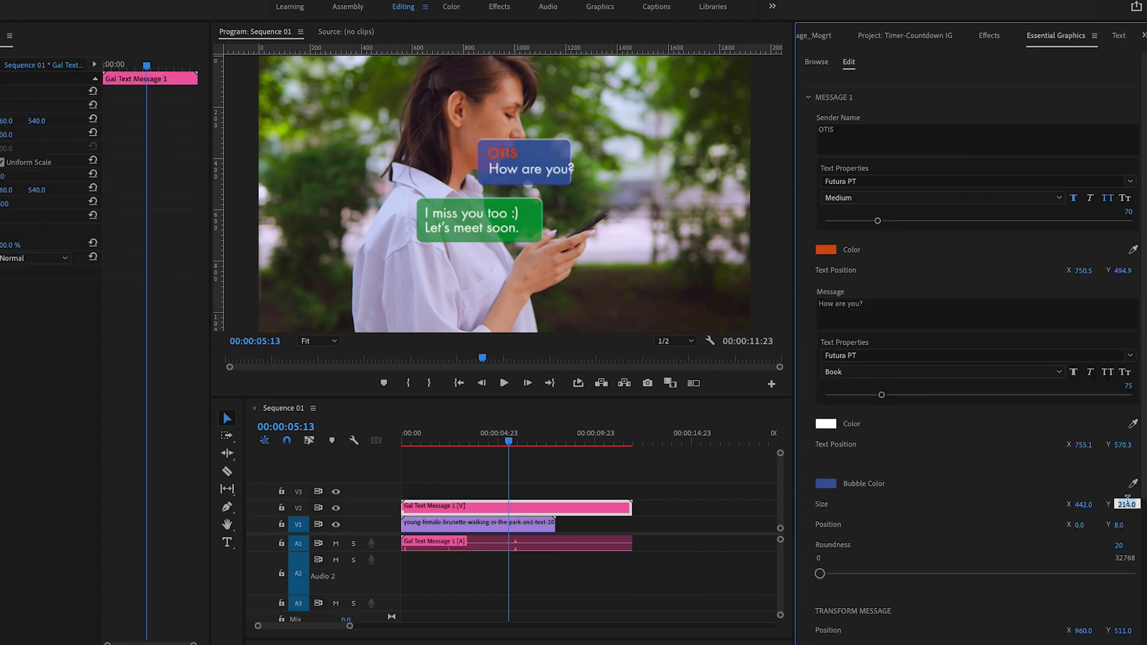
click(848, 144)
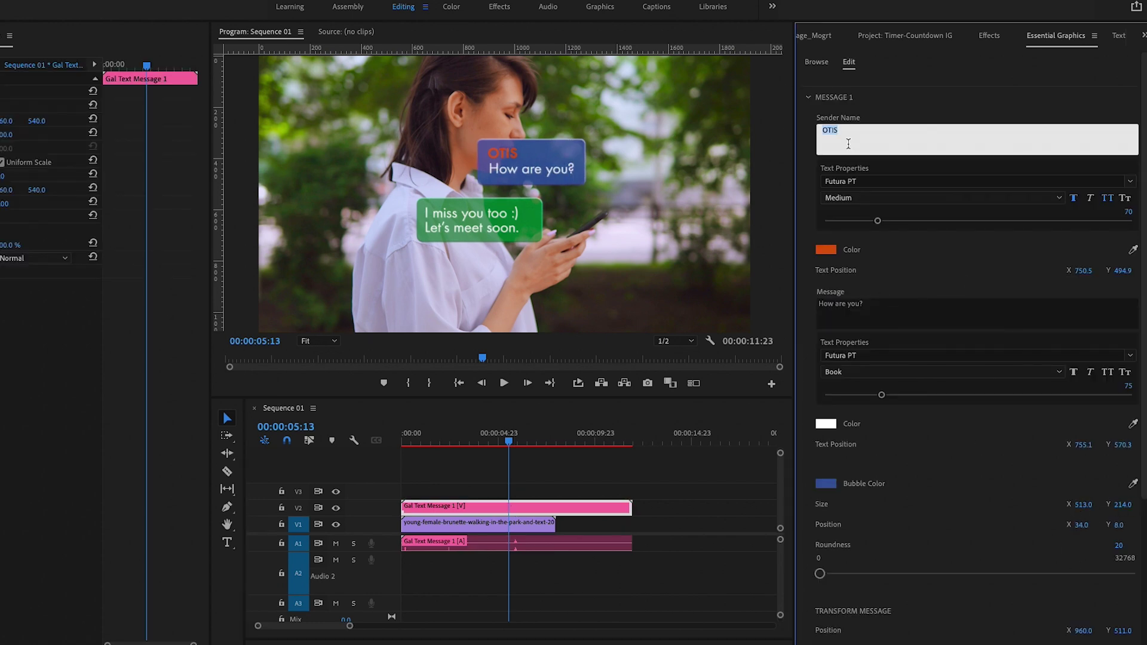
text(LLIE)
click(903, 118)
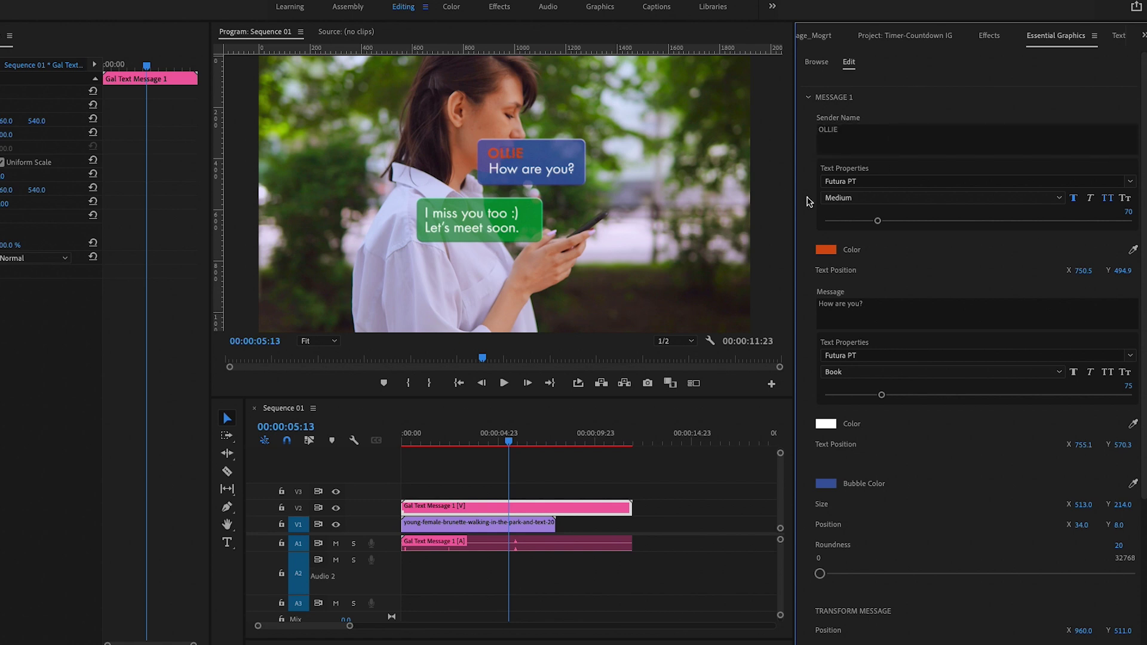
Step: Set the first bubble's Bubble Color to a deep purple
scroll(830, 472, down, 1)
click(826, 457)
drag(949, 564, 948, 583)
click(1055, 446)
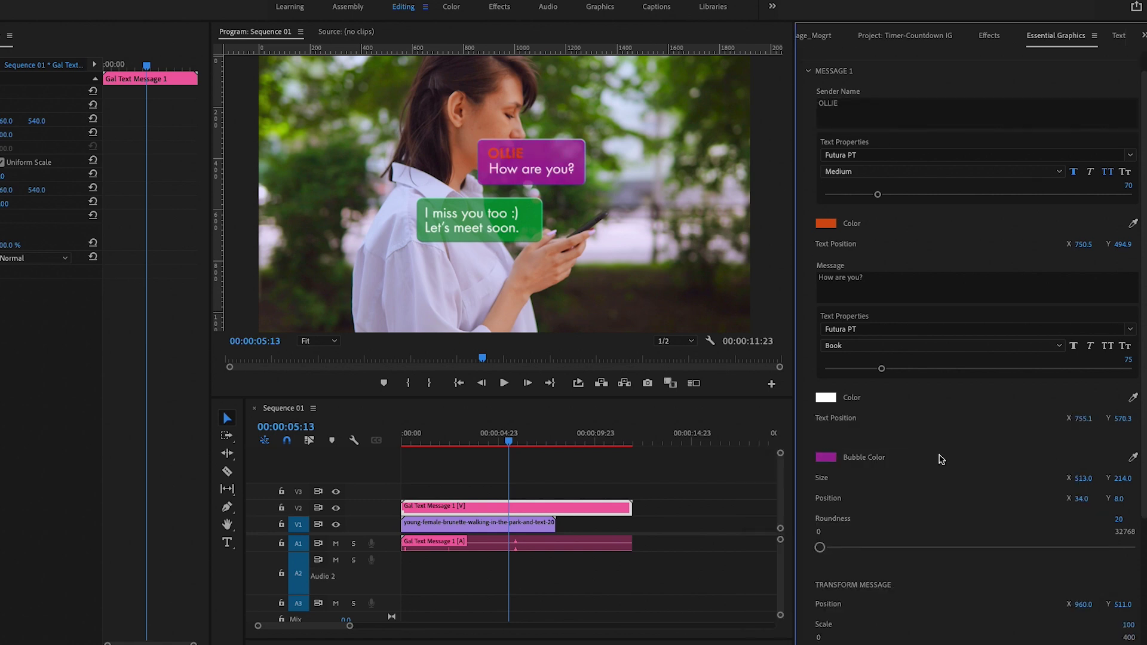
click(827, 458)
click(1055, 445)
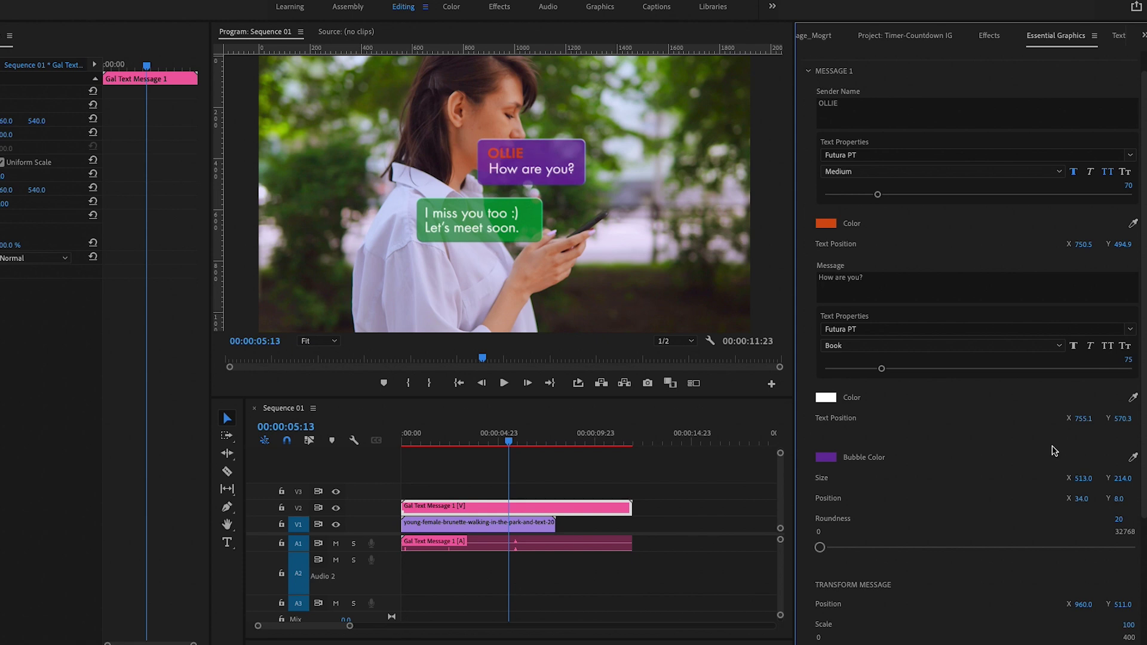
scroll(1009, 506, down, 5)
scroll(1010, 506, down, 3)
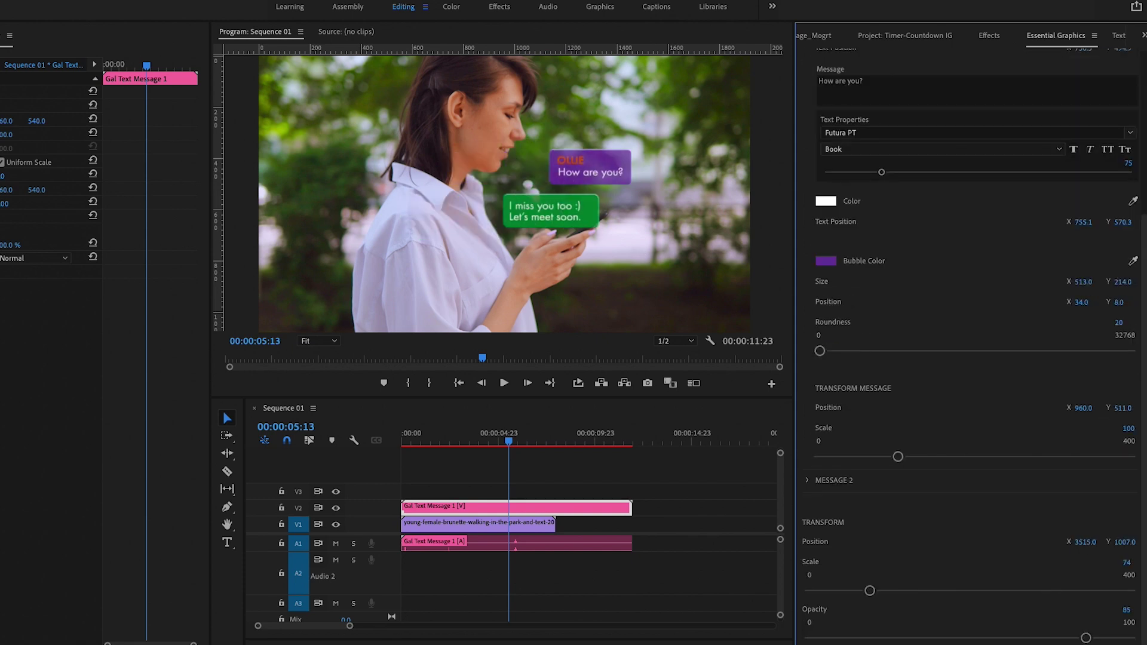